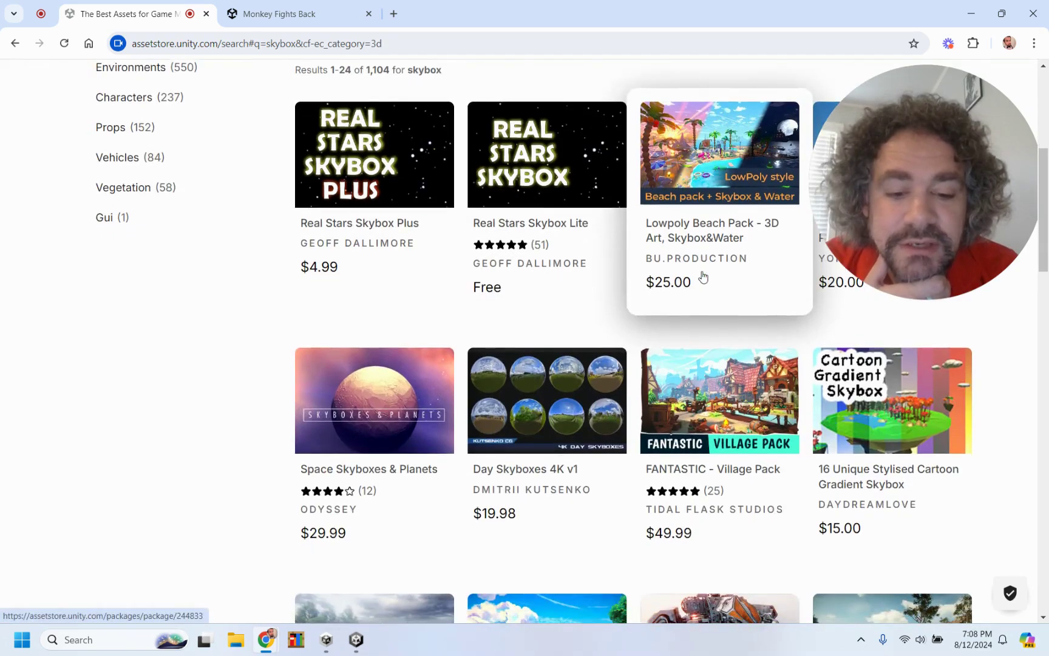
Return from the 3D category to the skybox results in all categories and filter them to free assets.
scroll(503, 417, down, 6)
scroll(504, 417, up, 11)
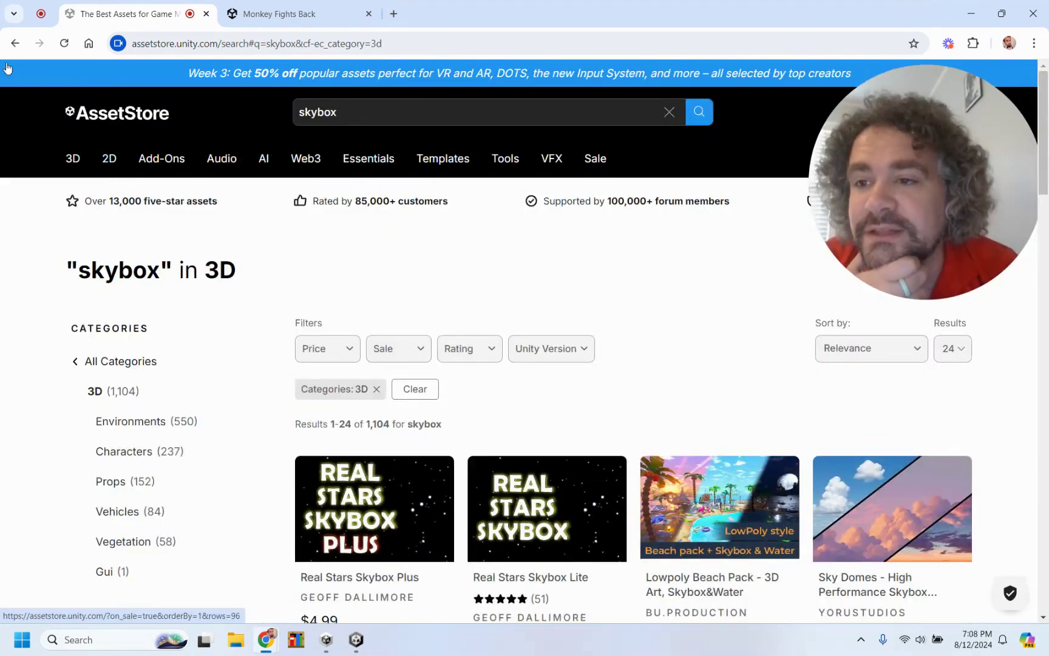
click(15, 44)
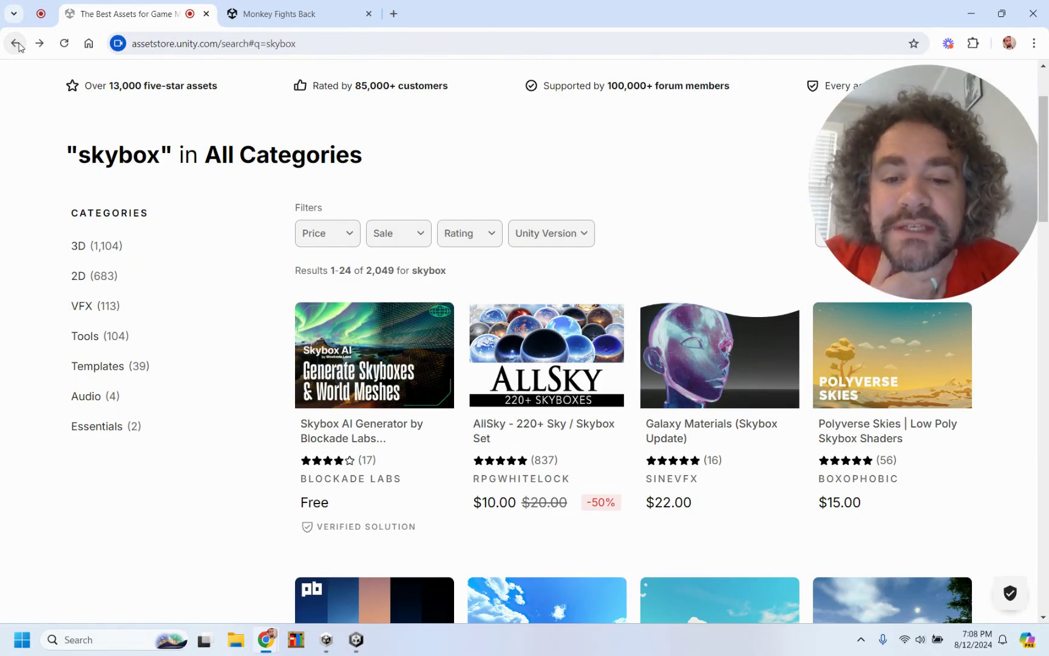
click(352, 233)
click(309, 272)
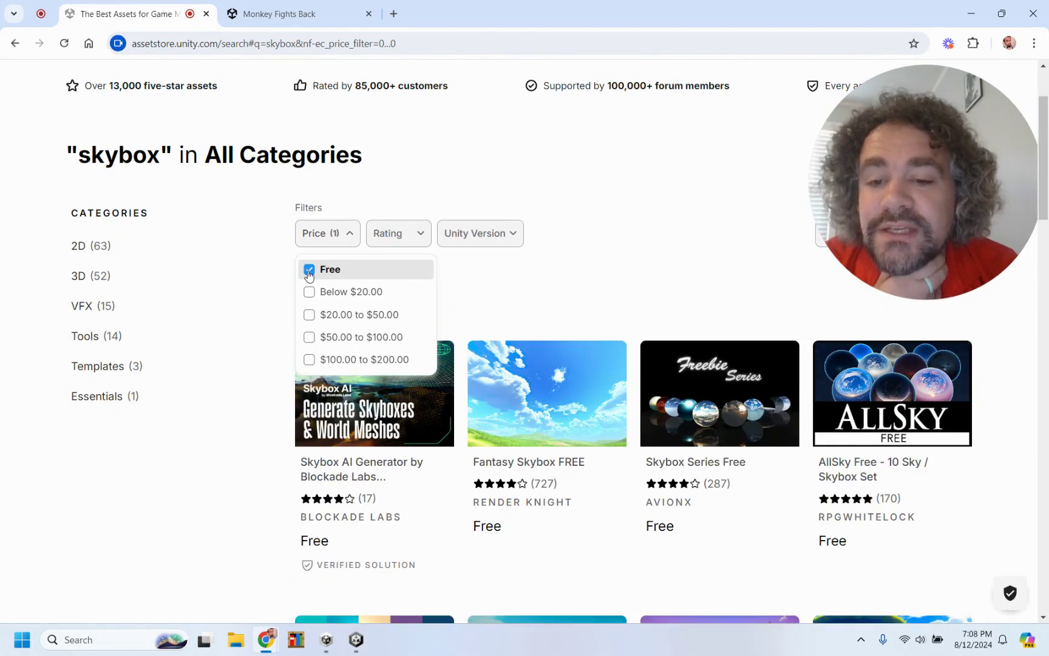
click(607, 204)
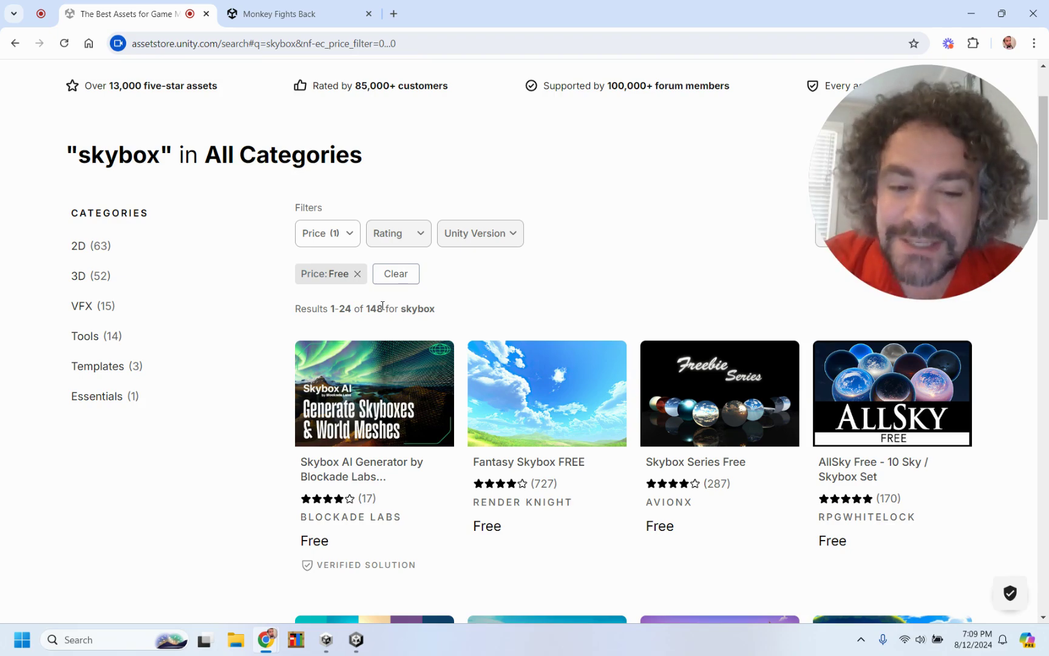
Look through the first page of free skybox assets.
scroll(644, 182, down, 5)
scroll(644, 183, up, 6)
scroll(603, 268, down, 15)
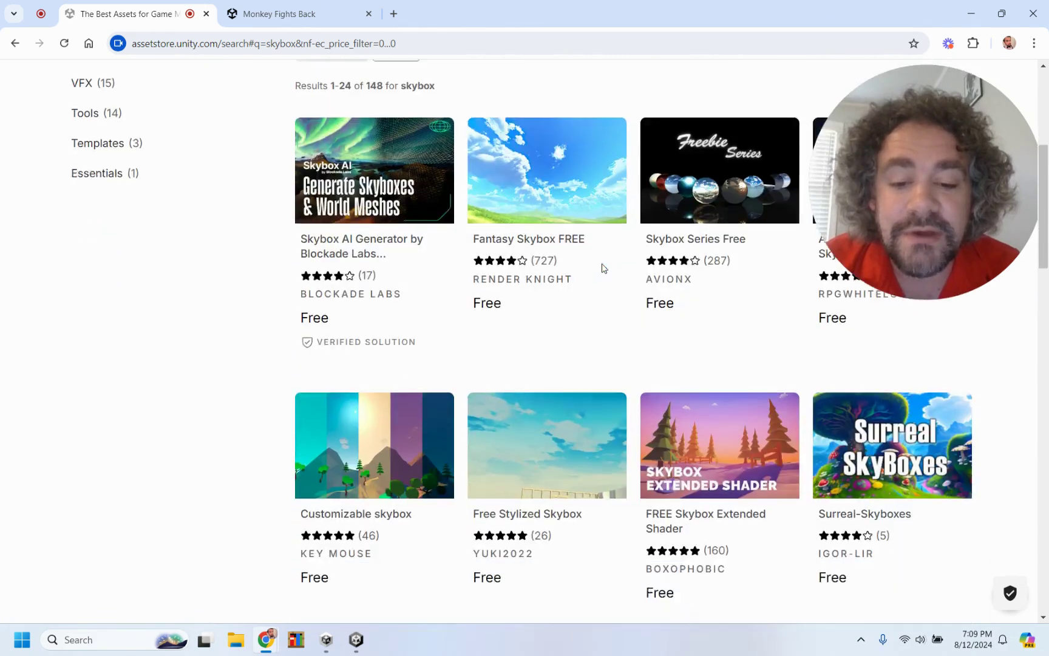
scroll(603, 269, down, 2)
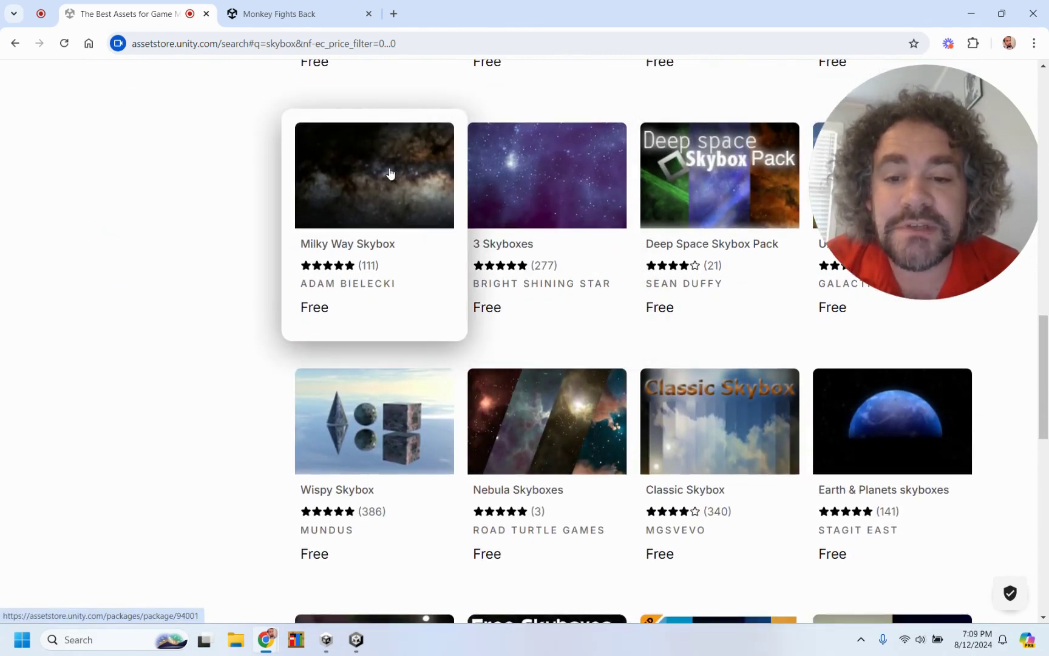
scroll(583, 187, down, 2)
scroll(582, 187, down, 5)
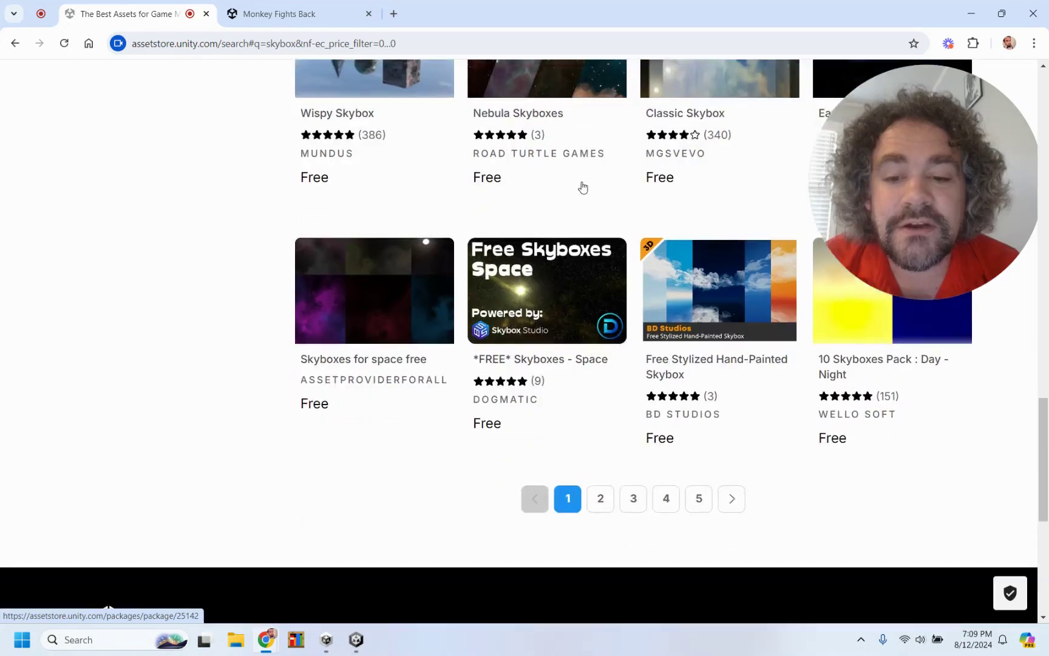
scroll(272, 325, up, 20)
scroll(271, 324, up, 2)
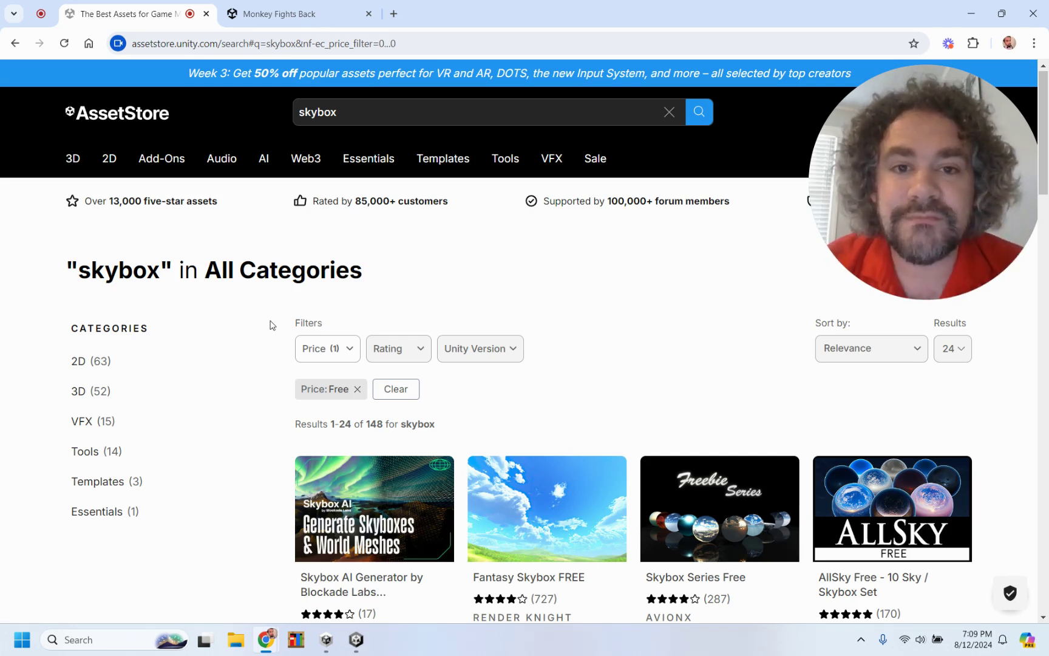
Switch to the Unity editor, show the project's Assets folder and view the level in the scene.
key(alt+Tab)
click(38, 448)
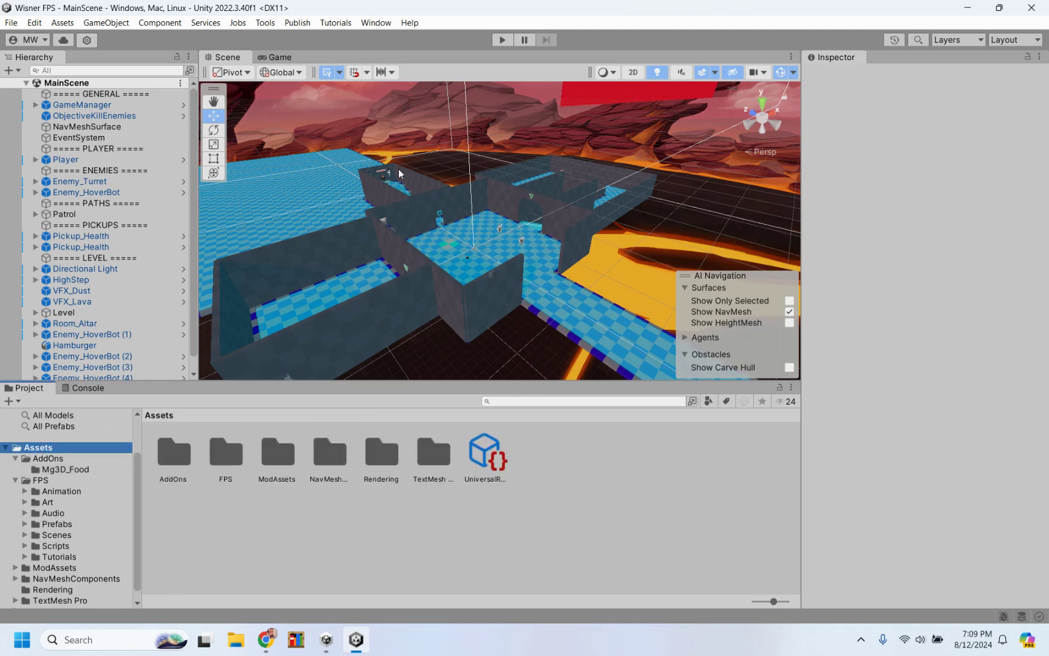
scroll(398, 170, down, 3)
scroll(399, 169, up, 2)
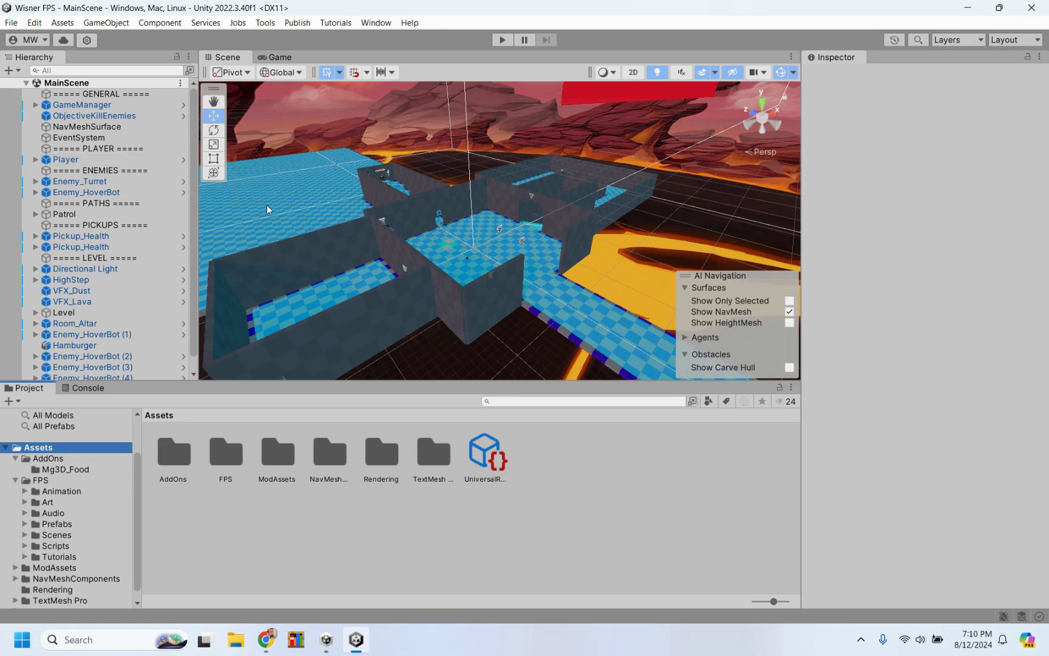
scroll(605, 268, up, 5)
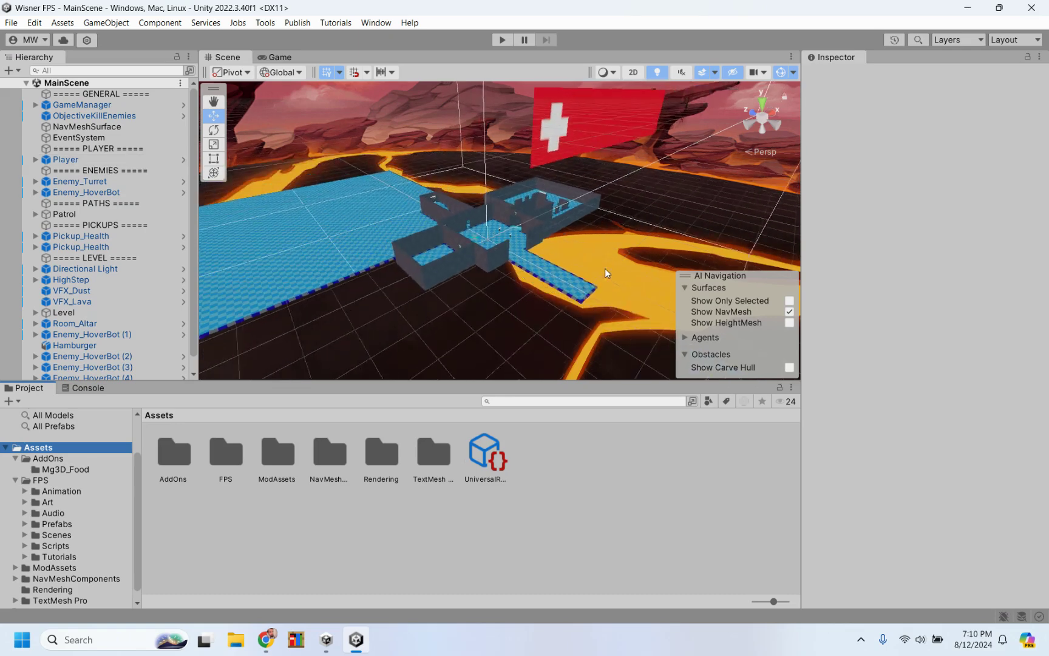
scroll(605, 267, down, 5)
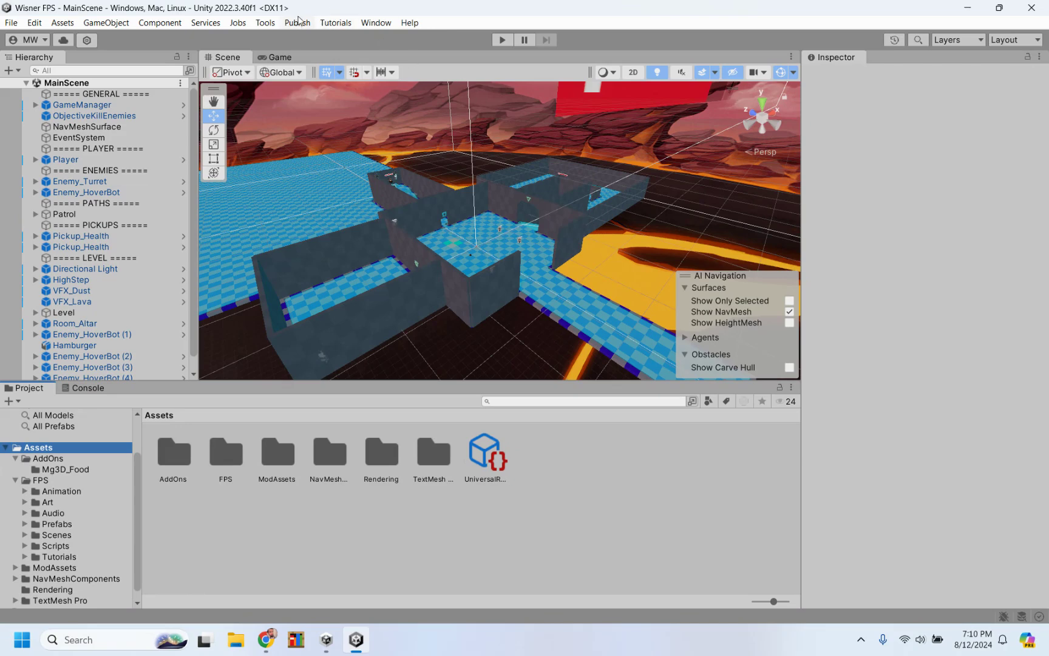
Open the Package Manager and list the packages under My Assets.
click(377, 23)
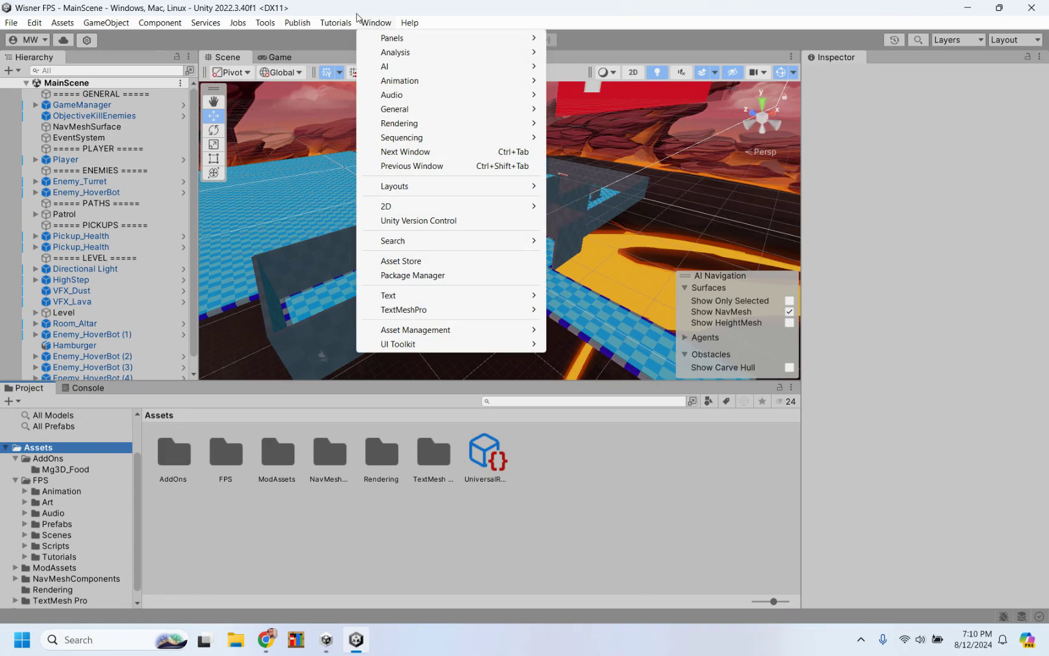
click(390, 21)
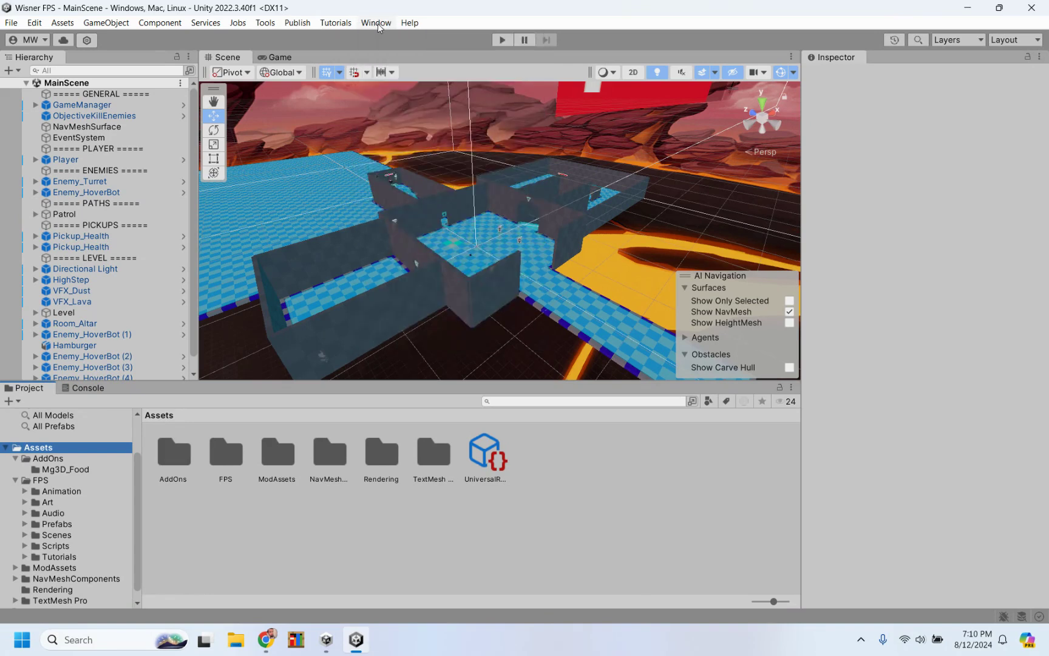
click(385, 25)
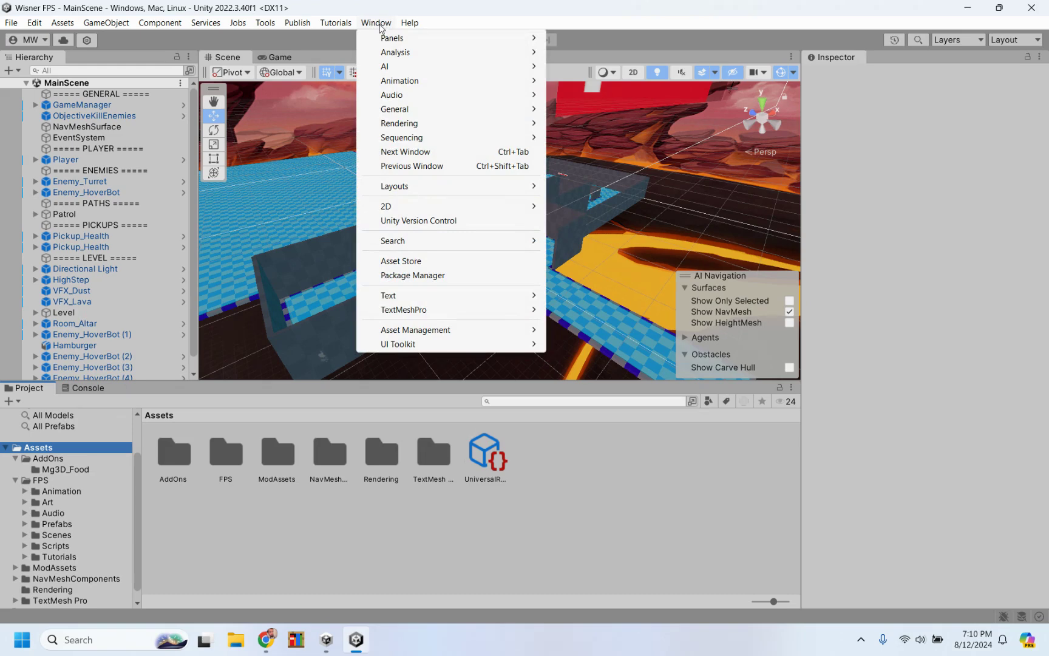
click(415, 277)
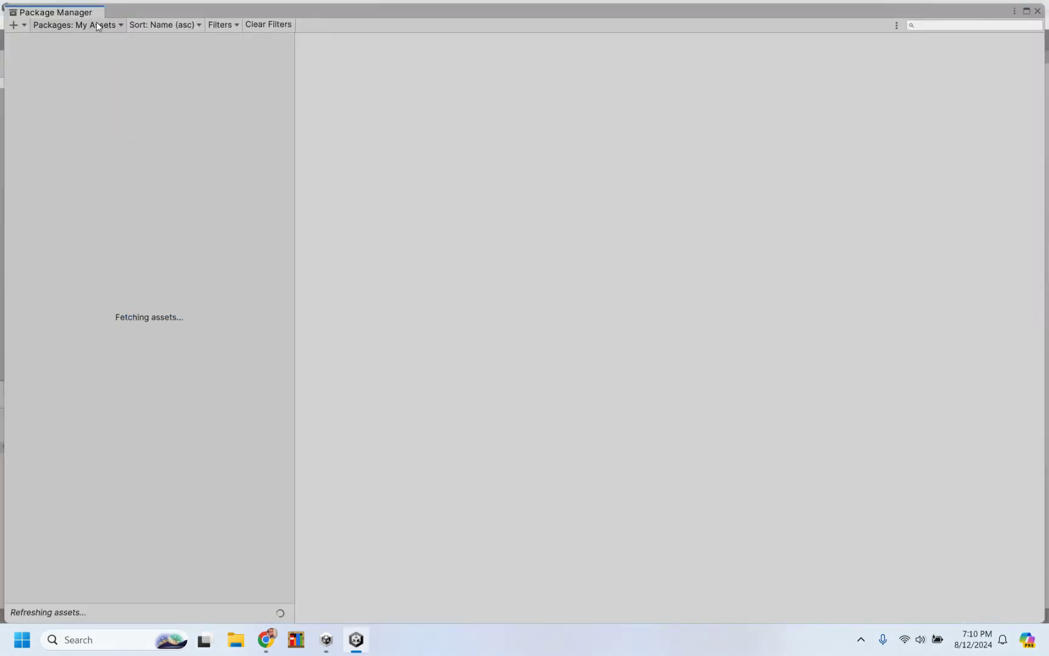
click(100, 26)
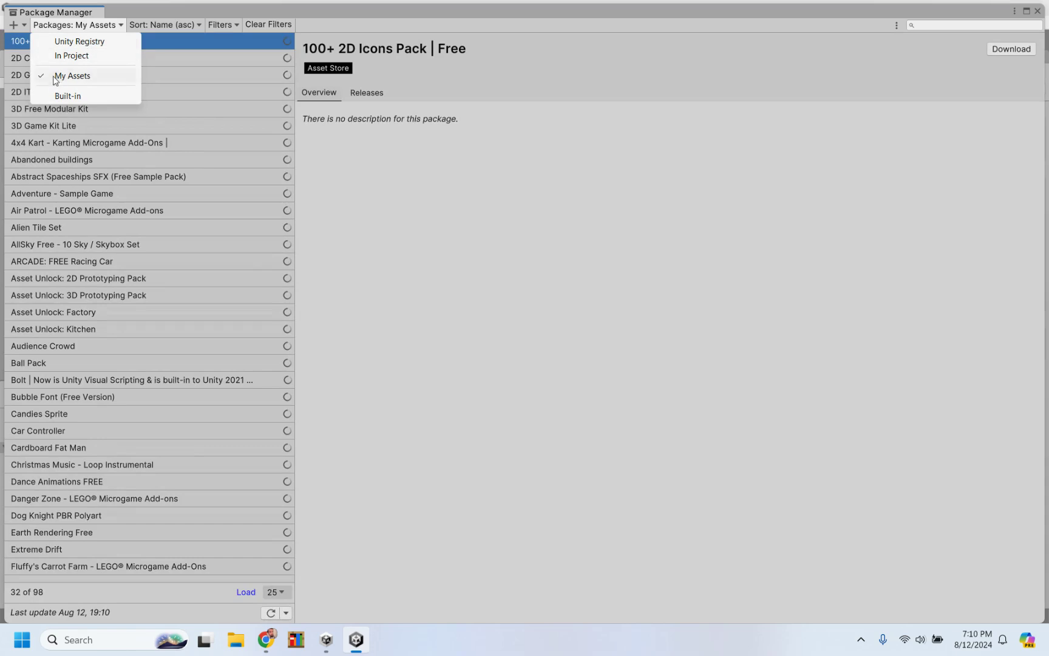
click(84, 78)
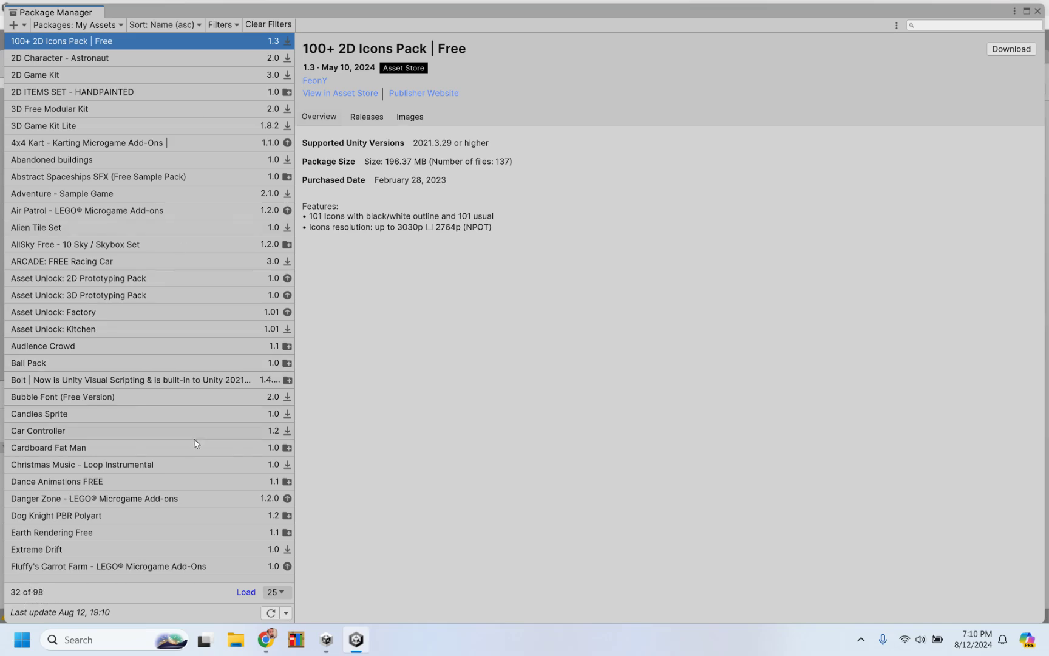
Select the AllSky Free - 10 Sky / Skybox Set package, view its images and re-download it.
click(138, 244)
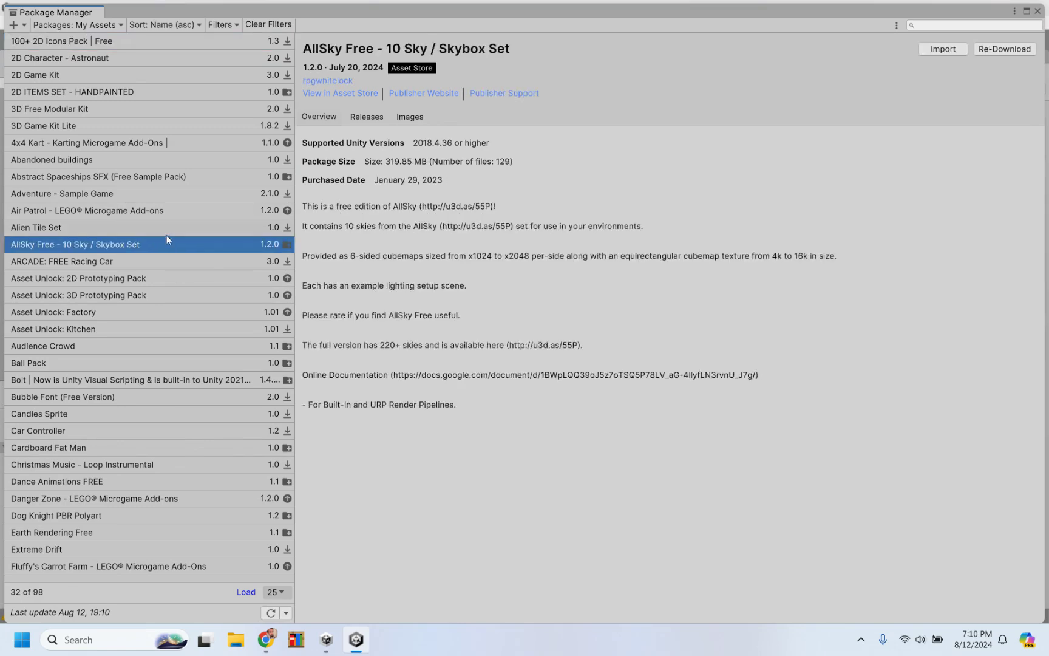
click(410, 116)
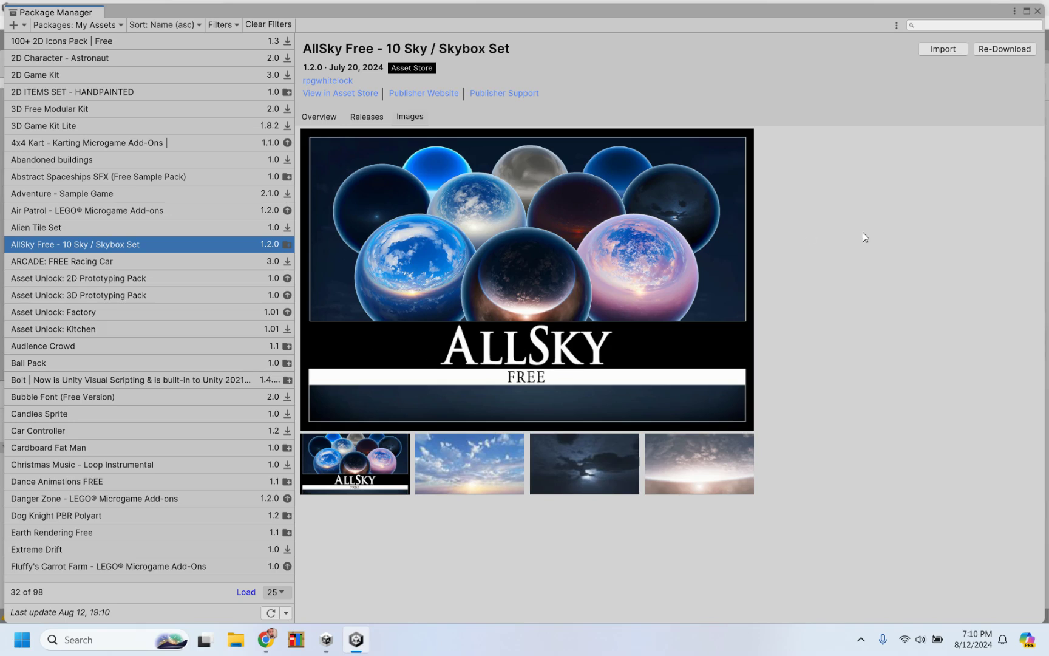
click(1001, 48)
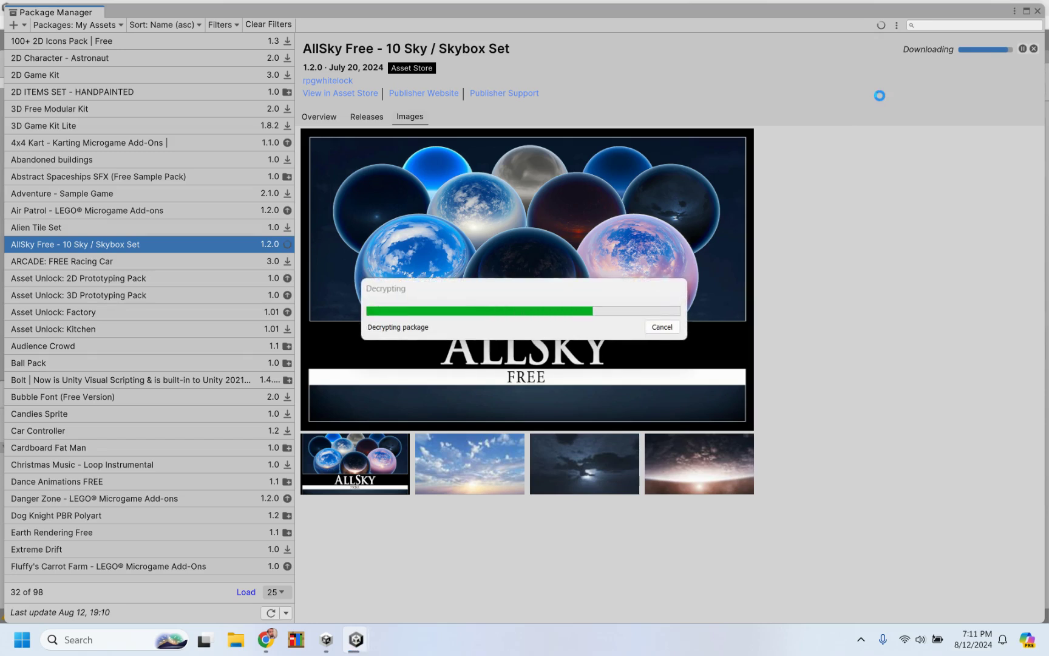
Import the AllSky Free package with all its files included, after reviewing its contents, and close the Package Manager.
click(943, 50)
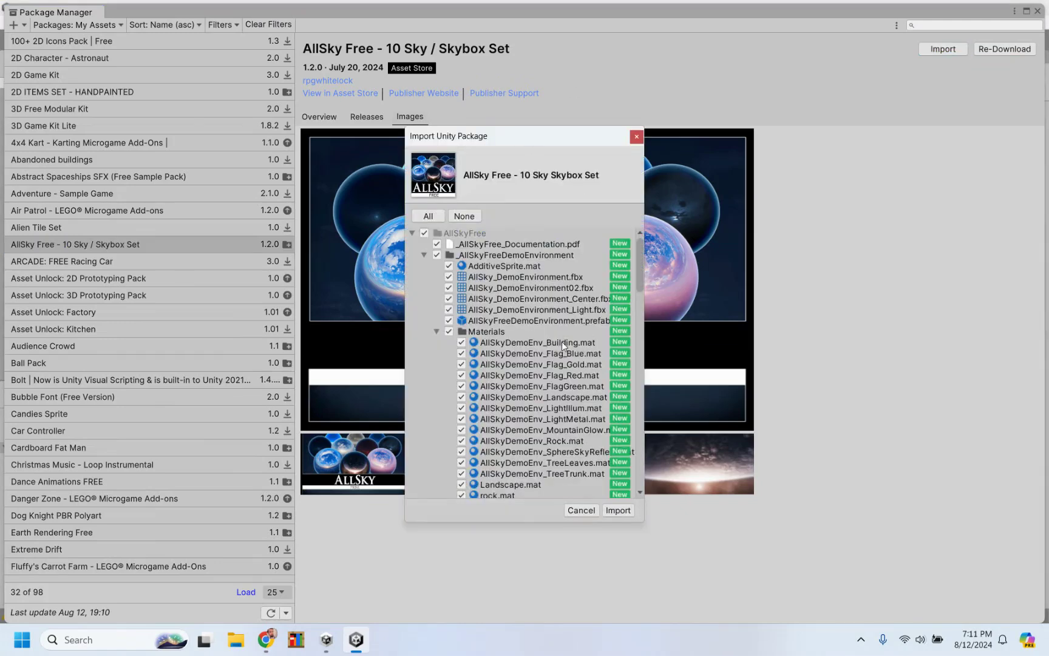
scroll(562, 341, down, 8)
scroll(561, 342, up, 8)
scroll(512, 328, down, 4)
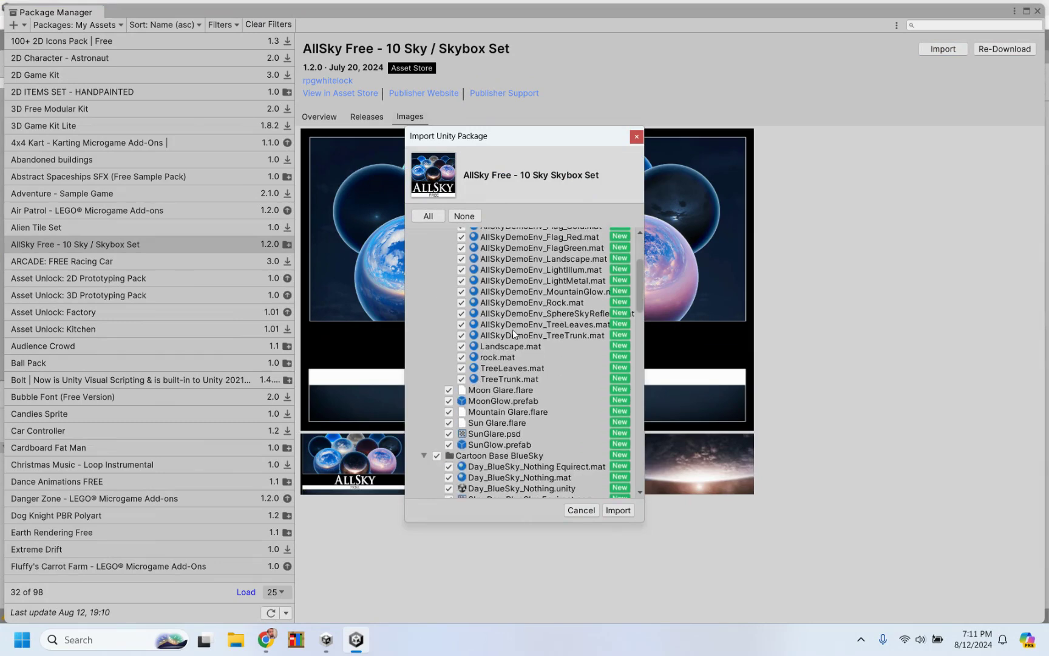
scroll(514, 334, down, 10)
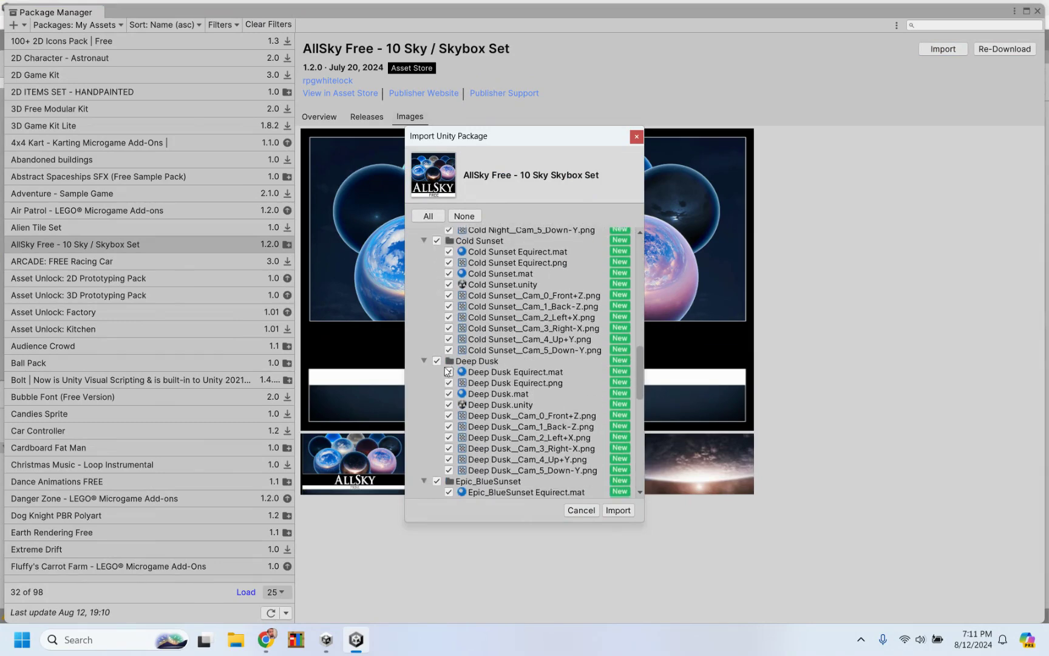
click(437, 361)
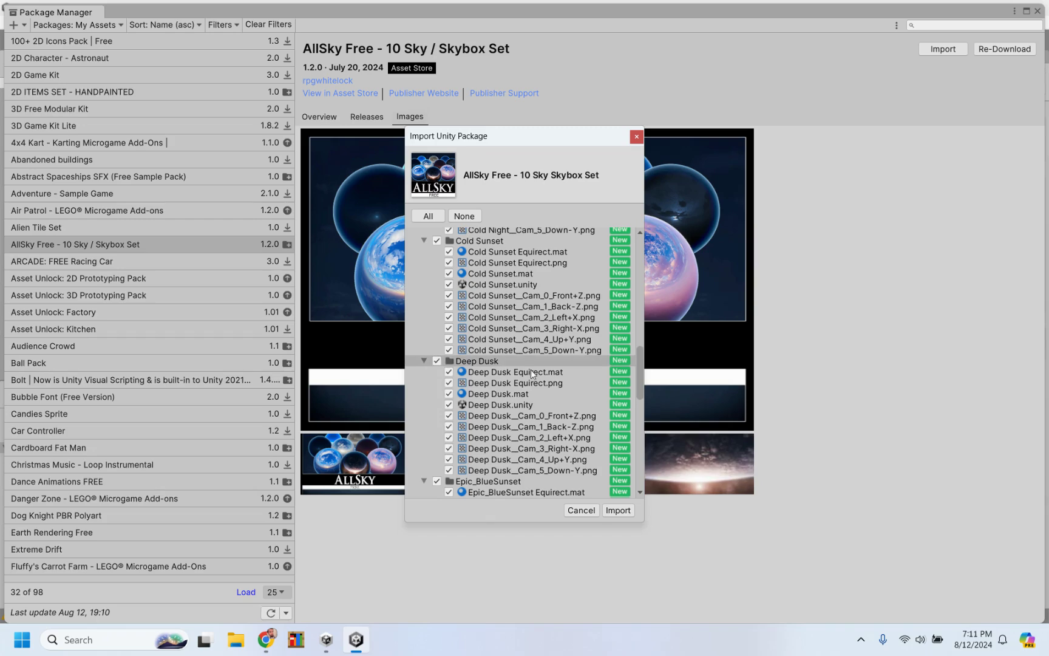
scroll(534, 376, down, 10)
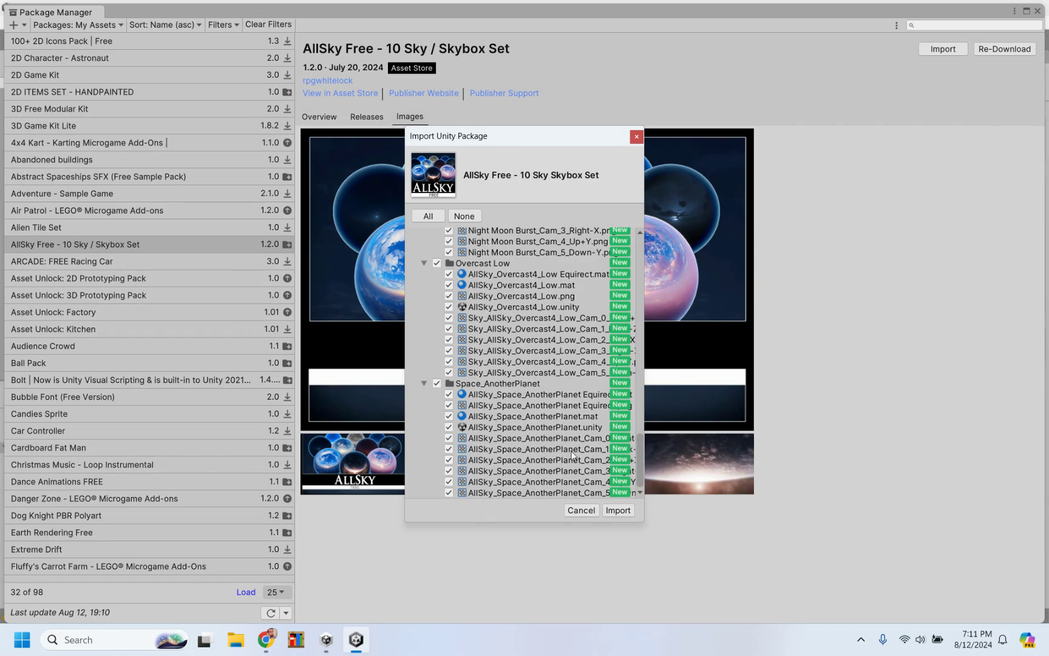
scroll(576, 465, up, 8)
scroll(622, 307, up, 8)
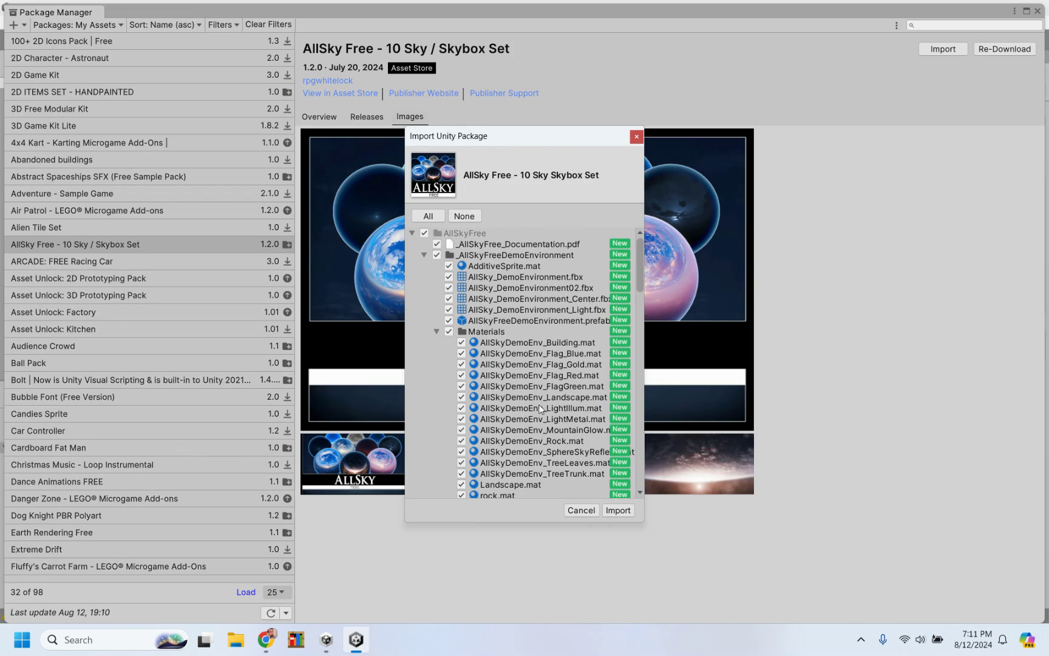
click(624, 511)
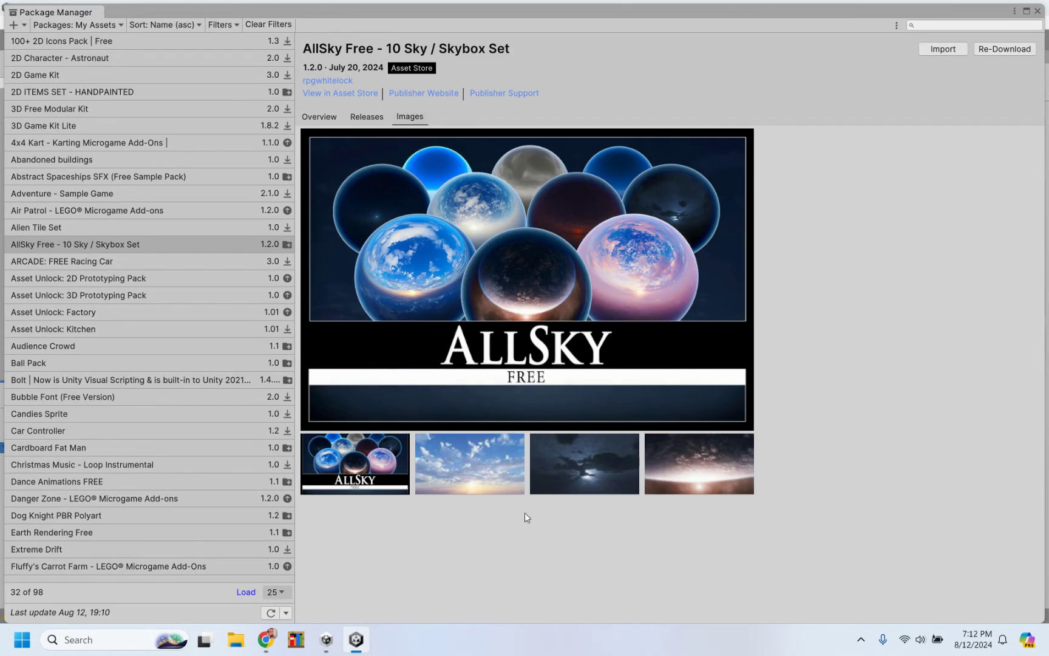
click(1038, 12)
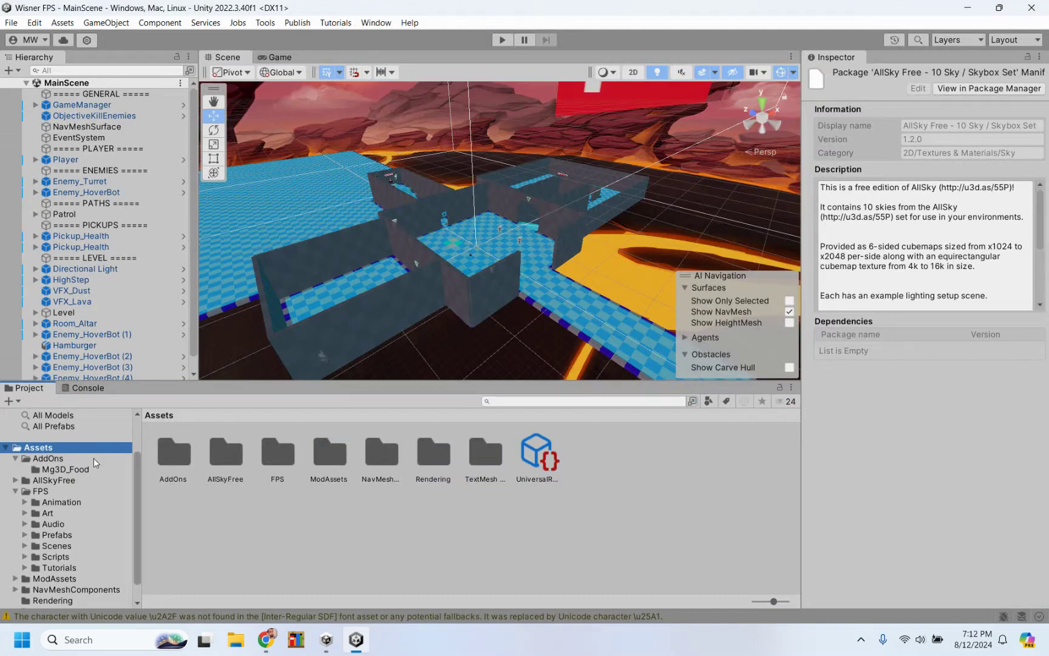
List all materials in the project and look through them for the imported sky materials.
scroll(55, 514, up, 3)
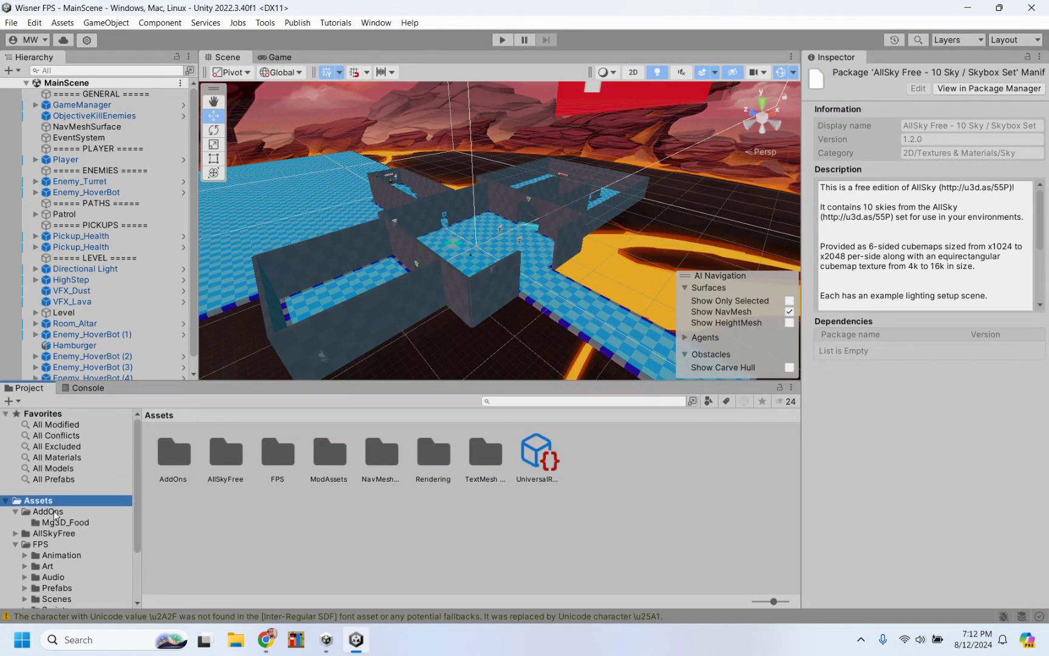
click(66, 461)
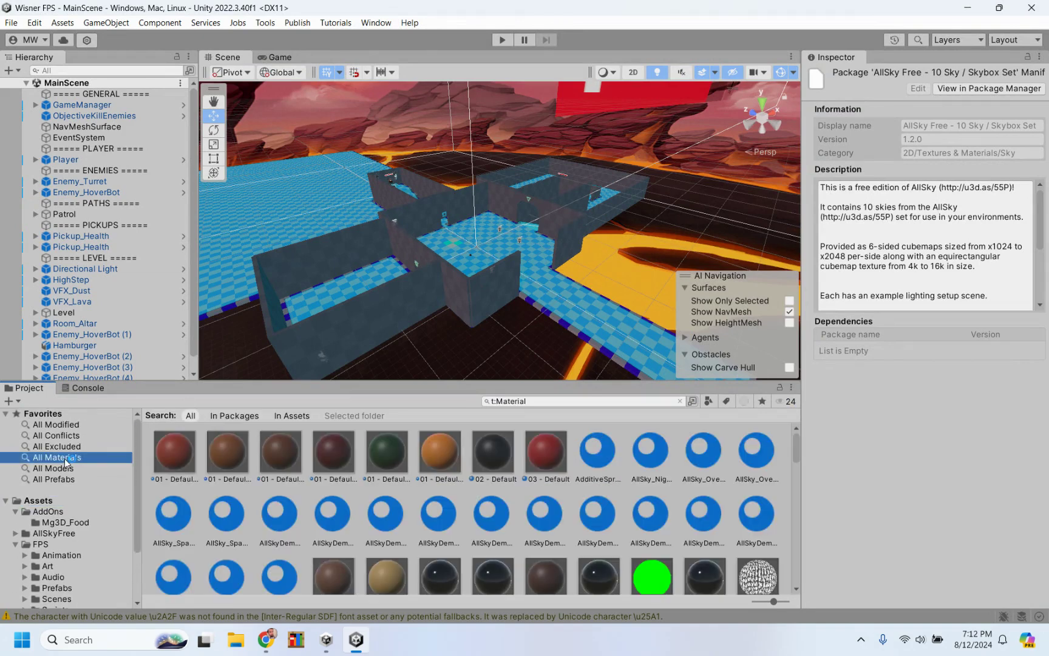
scroll(440, 473, down, 1)
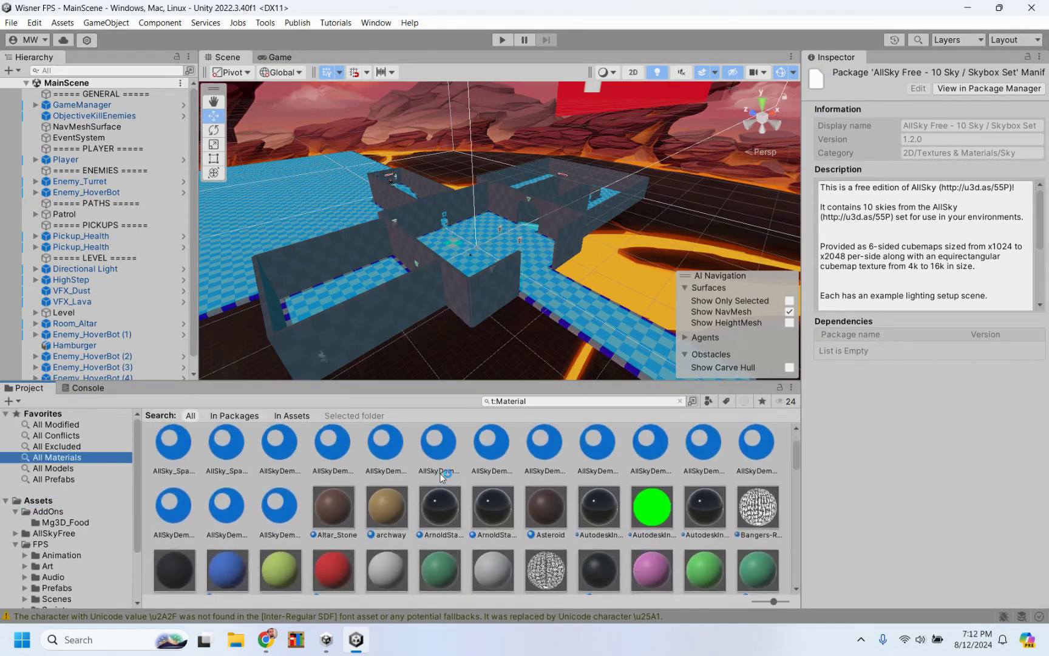
scroll(439, 473, up, 1)
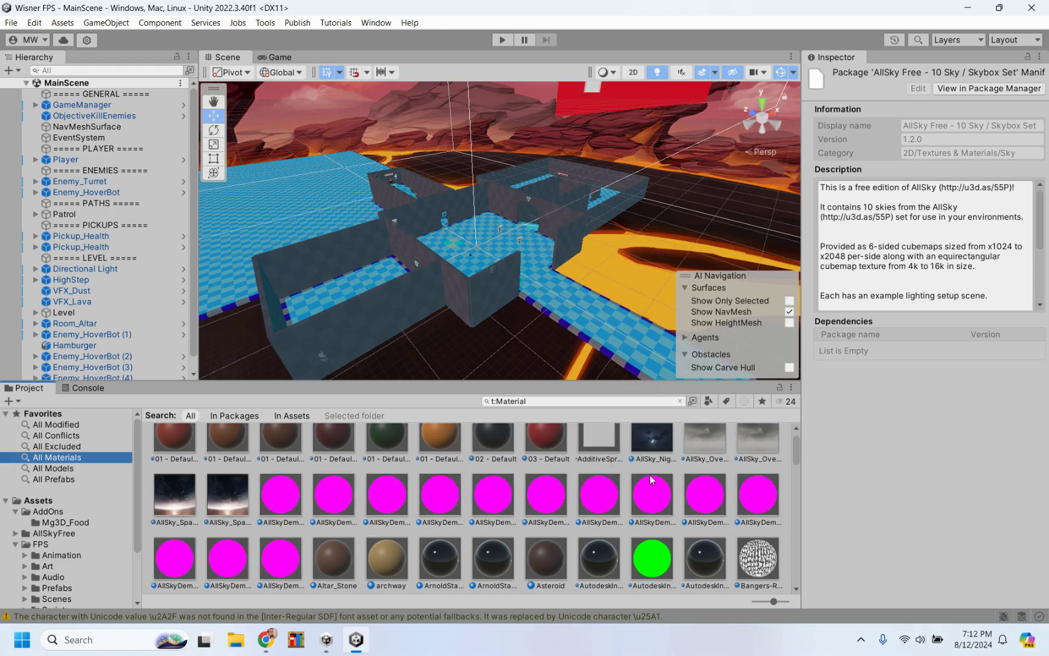
scroll(430, 505, up, 1)
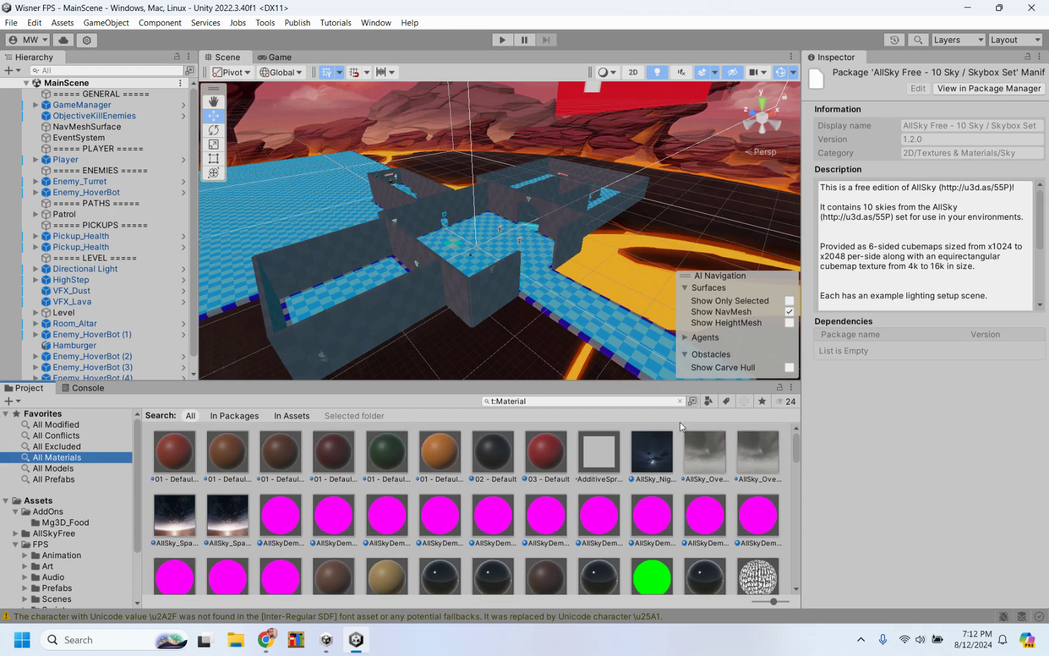
scroll(227, 521, down, 5)
scroll(227, 525, down, 3)
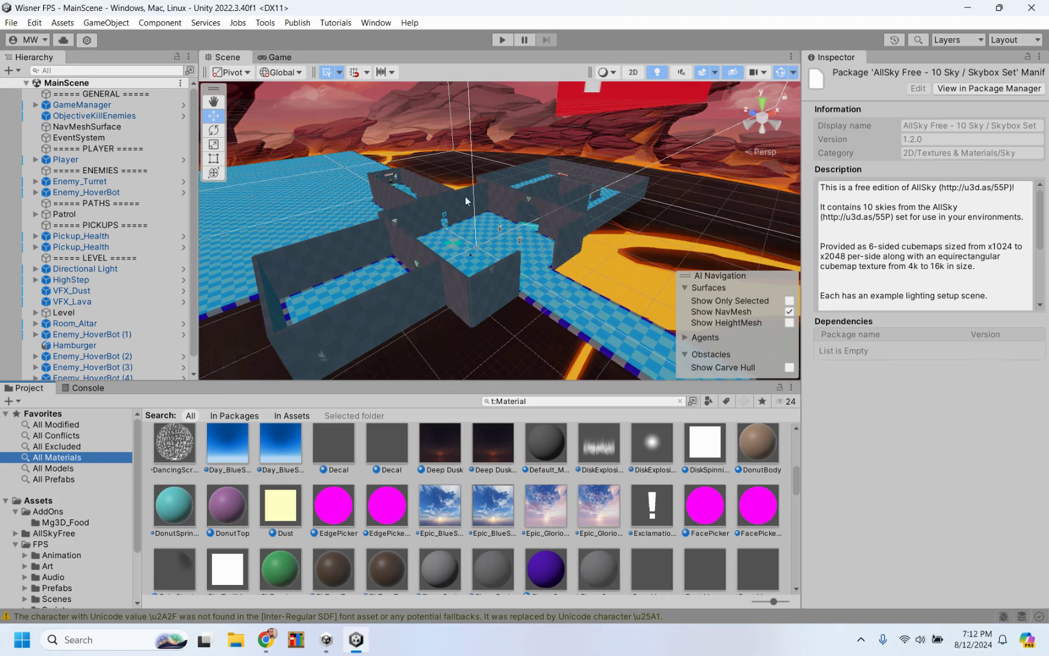
Apply the cloudy blue Epic_BlueS… sky material as the scene's skybox and check it in a short play-test.
drag(447, 519, 396, 129)
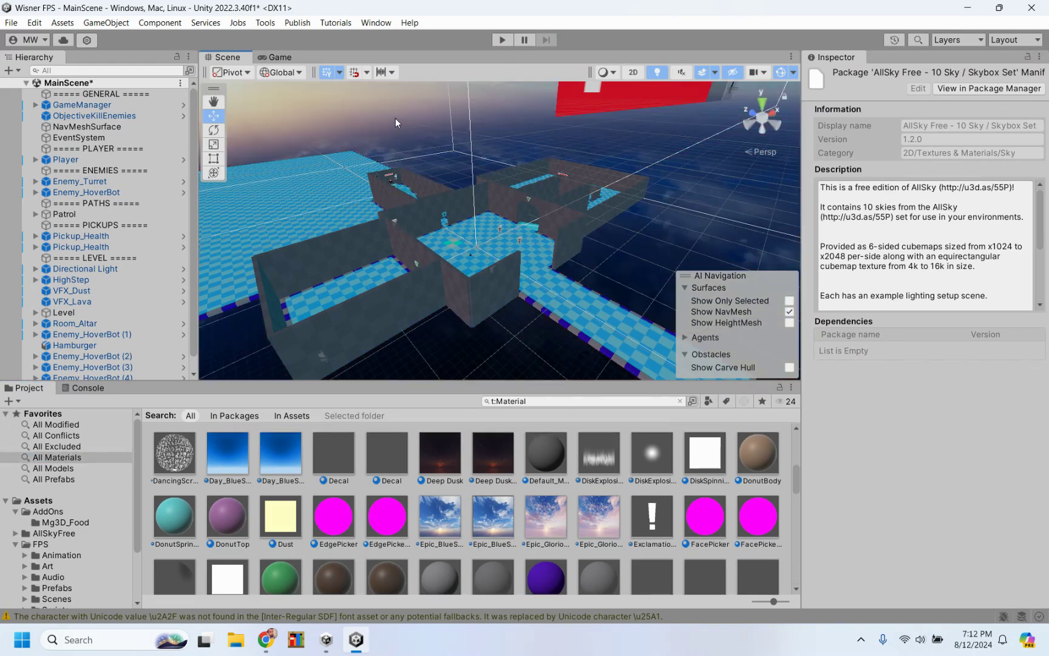
click(501, 40)
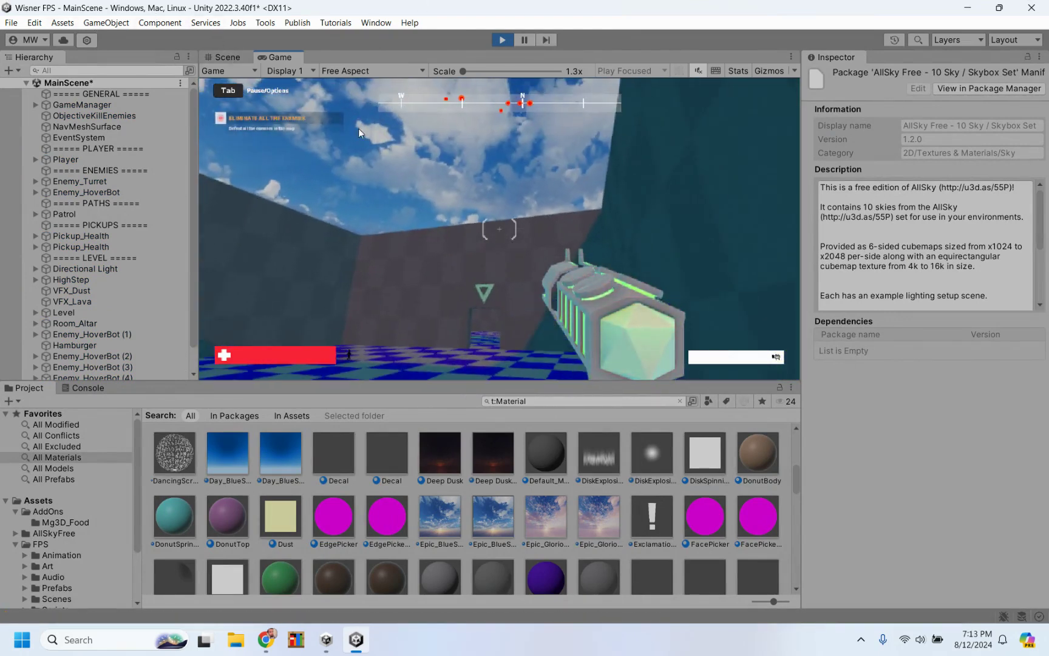
key(ctrl+p)
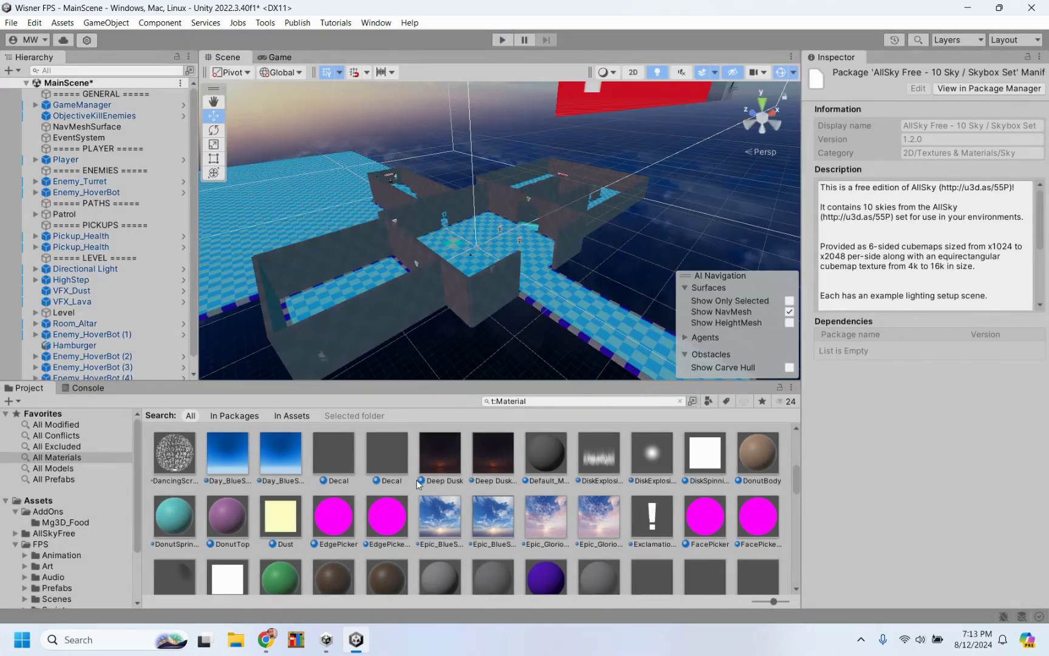
Find the first AllSky_Spa… sky material among the project's materials and apply it as the scene's skybox.
scroll(417, 481, down, 3)
scroll(417, 481, down, 6)
scroll(417, 481, up, 15)
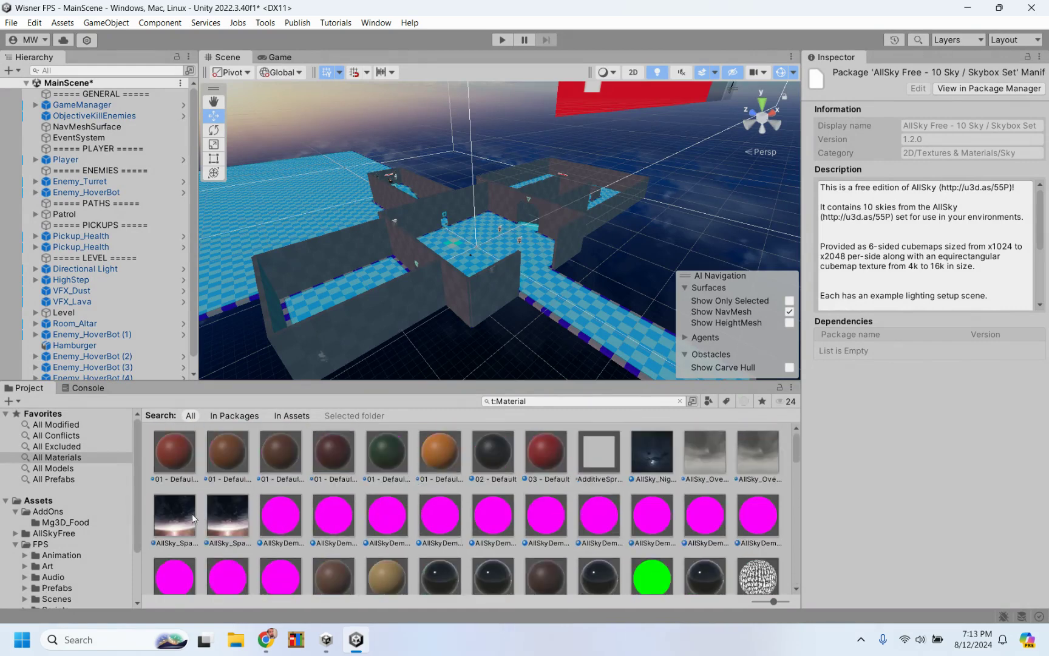
drag(180, 514, 406, 121)
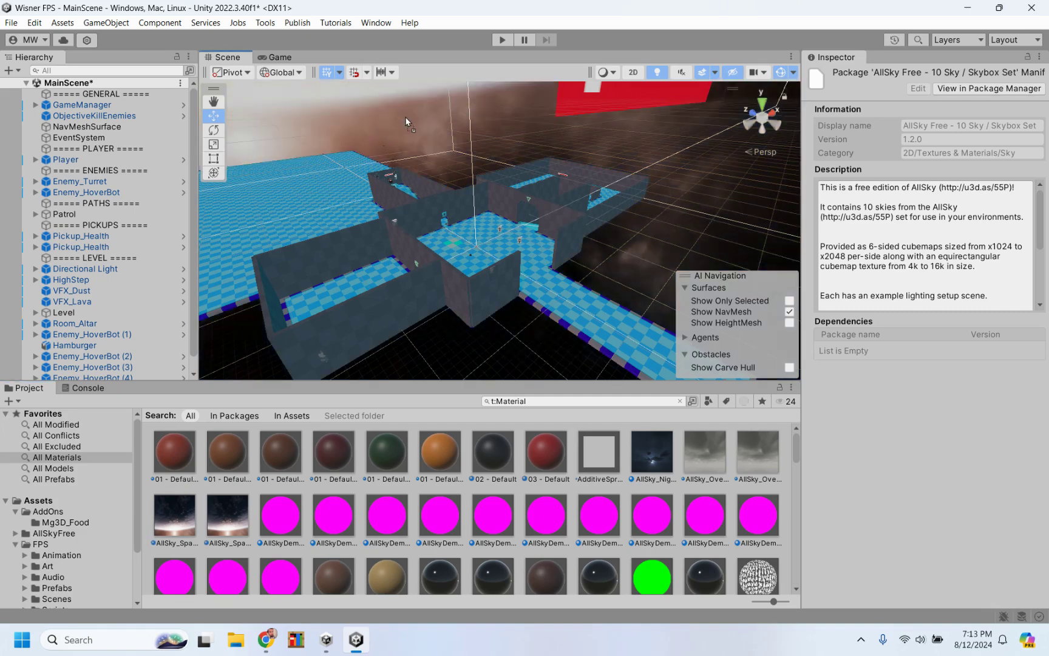
Play-test the level under the space sky while shooting at enemies, stop the game and inspect the sky around the level.
click(504, 39)
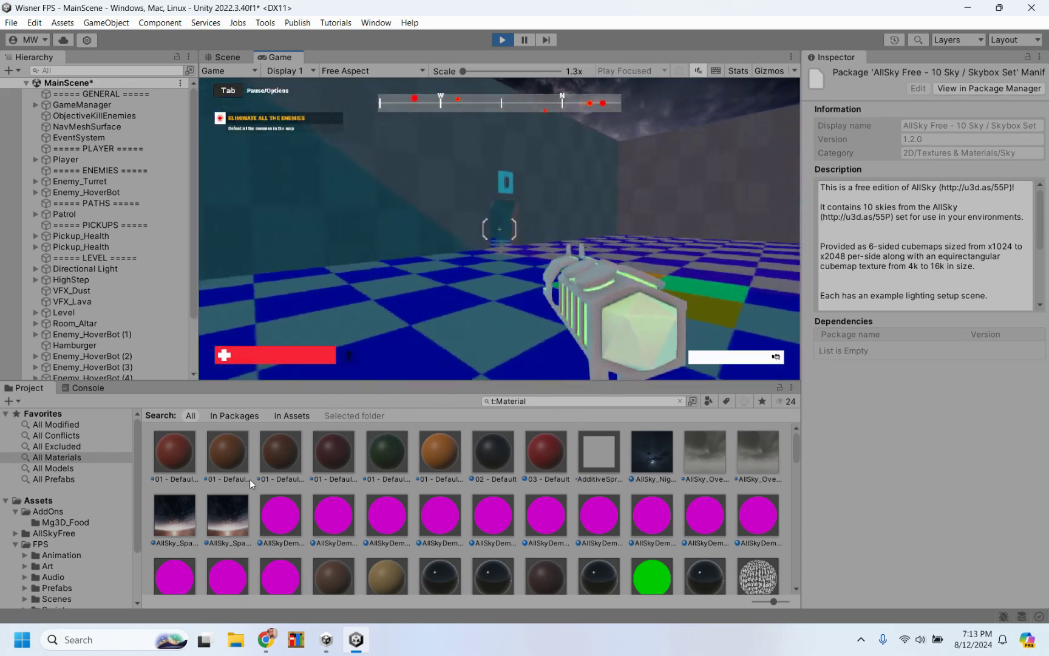
click(67, 367)
click(499, 228)
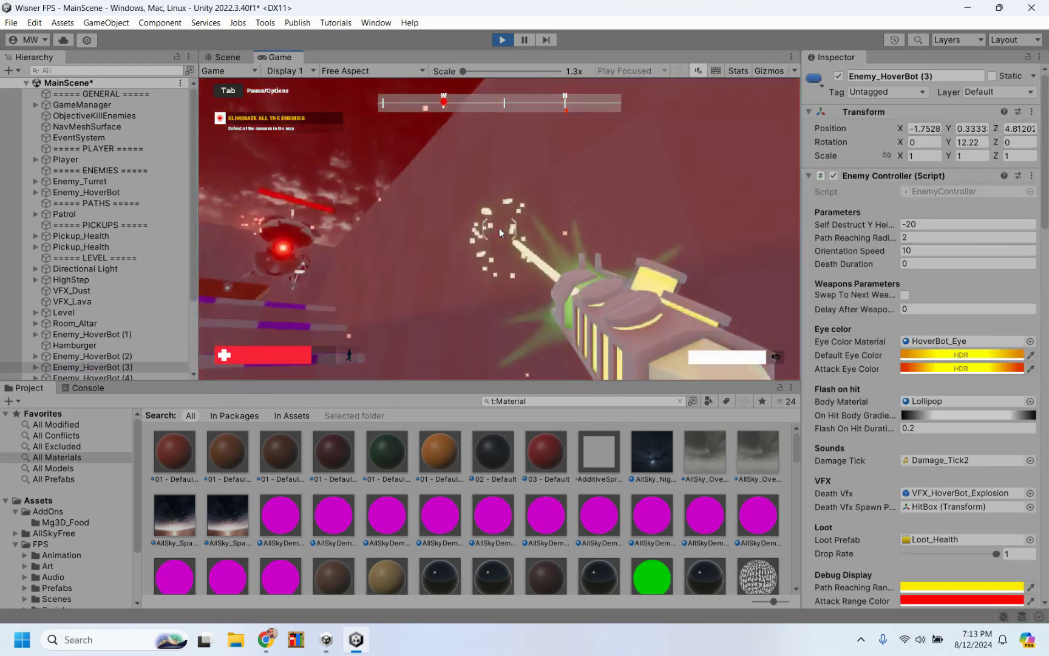
click(499, 228)
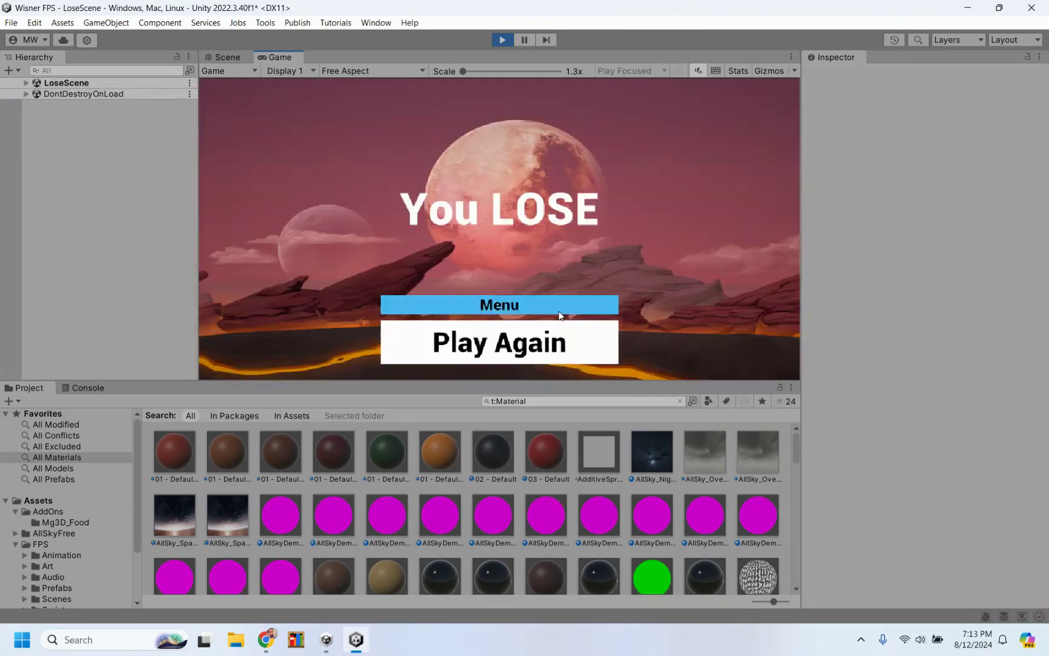
click(510, 41)
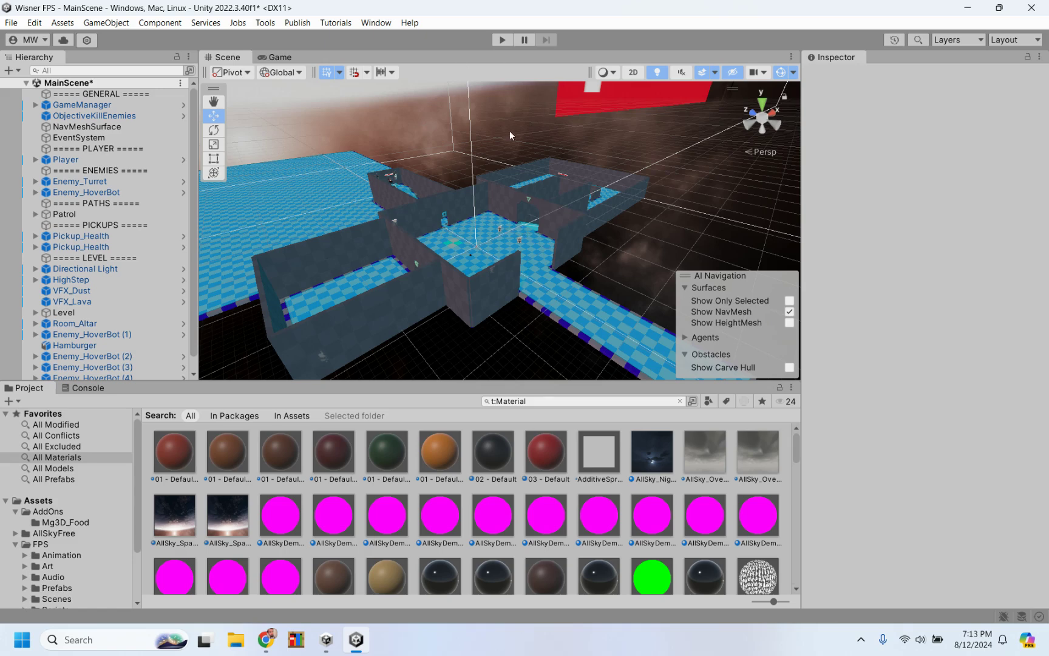
alt+drag(524, 167, 664, 263)
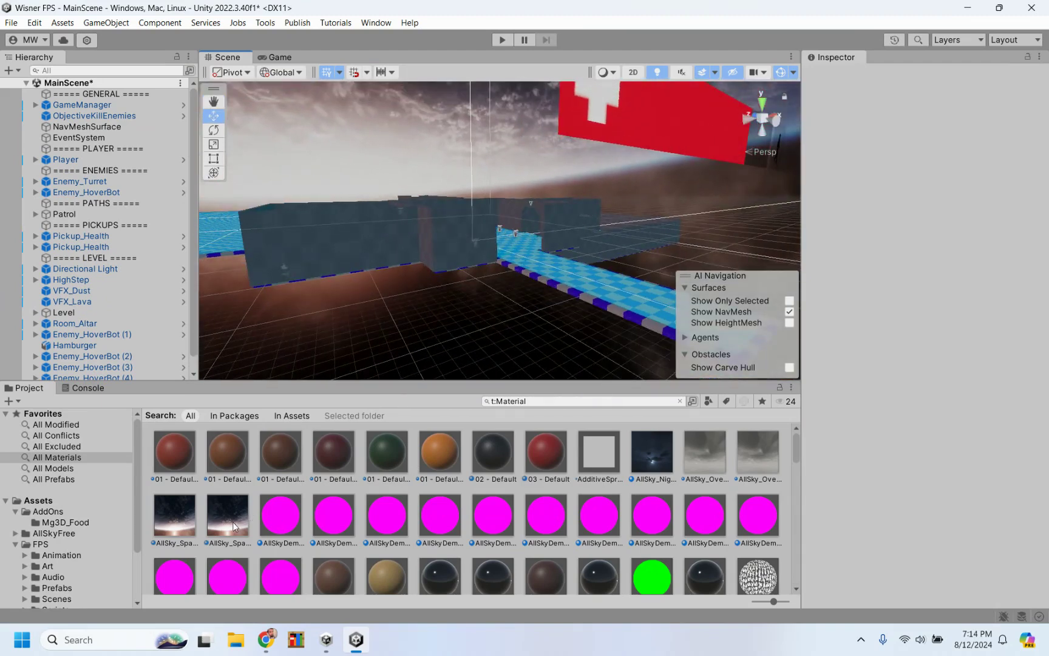
drag(648, 461, 665, 444)
List all prefabs in the project and look through them for hat prefabs such as PartyHat and WizardHat.
click(55, 480)
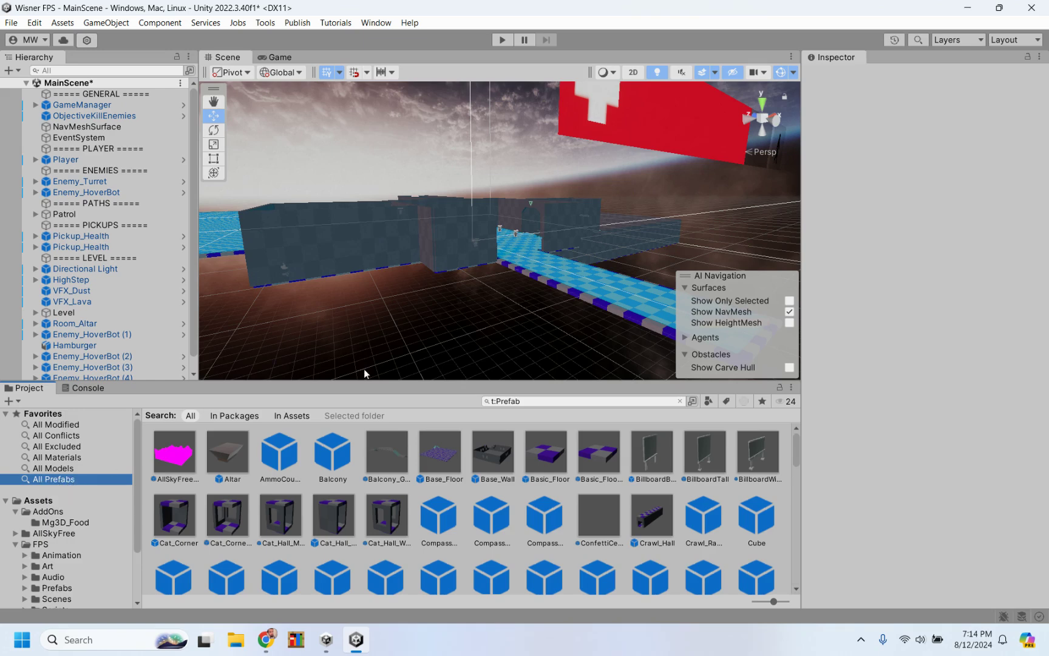
scroll(532, 453, down, 2)
scroll(531, 453, up, 2)
scroll(609, 513, down, 6)
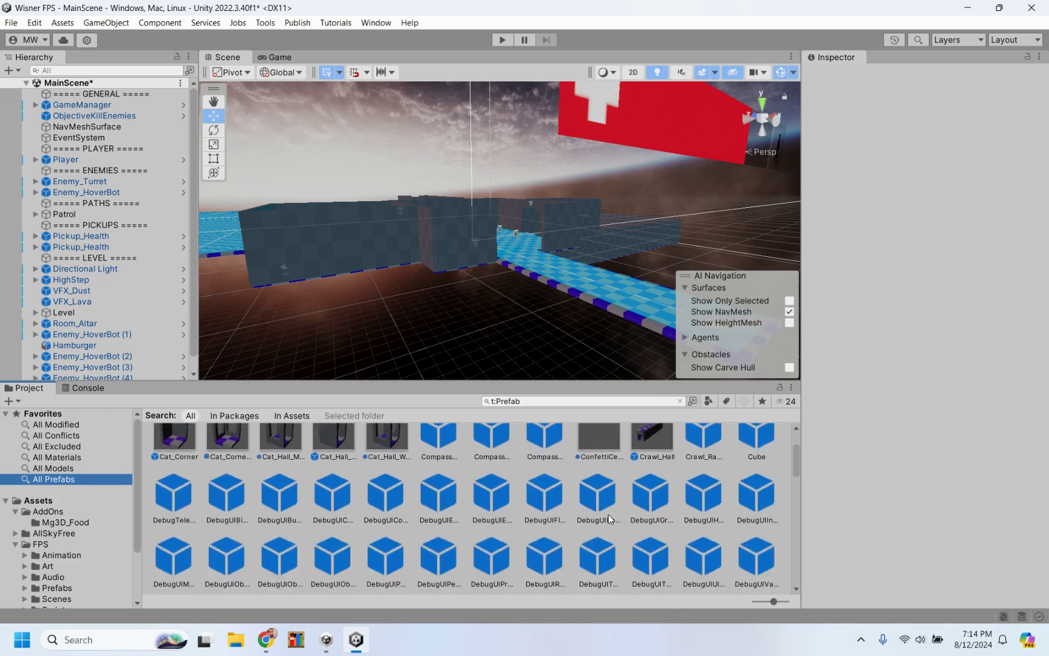
scroll(608, 514, down, 6)
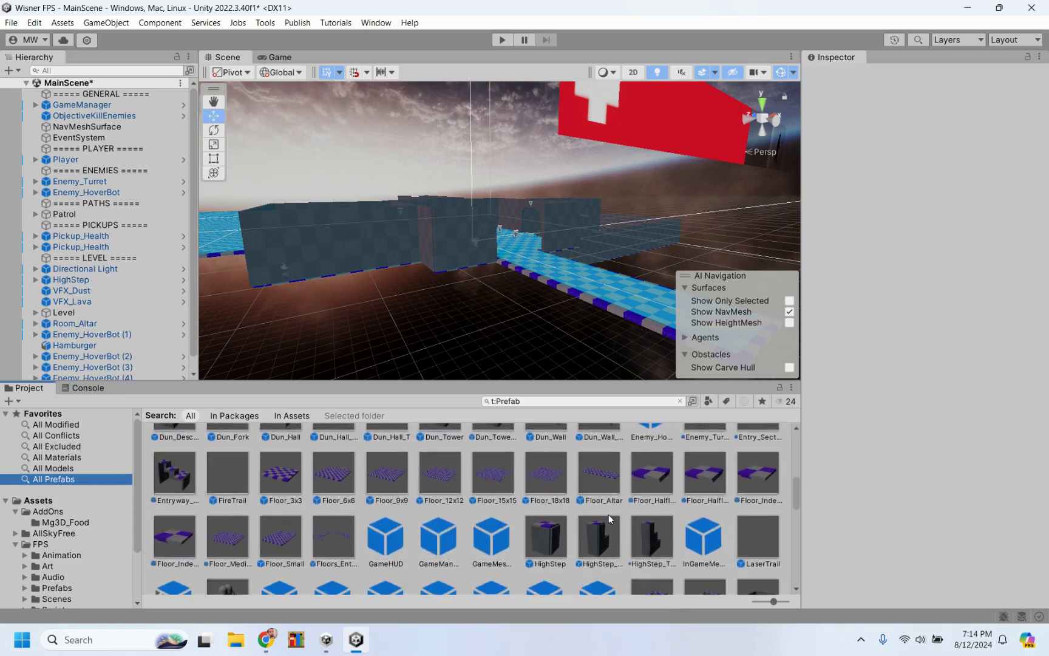
scroll(610, 517, down, 2)
scroll(610, 518, up, 2)
scroll(609, 517, down, 1)
scroll(608, 514, up, 1)
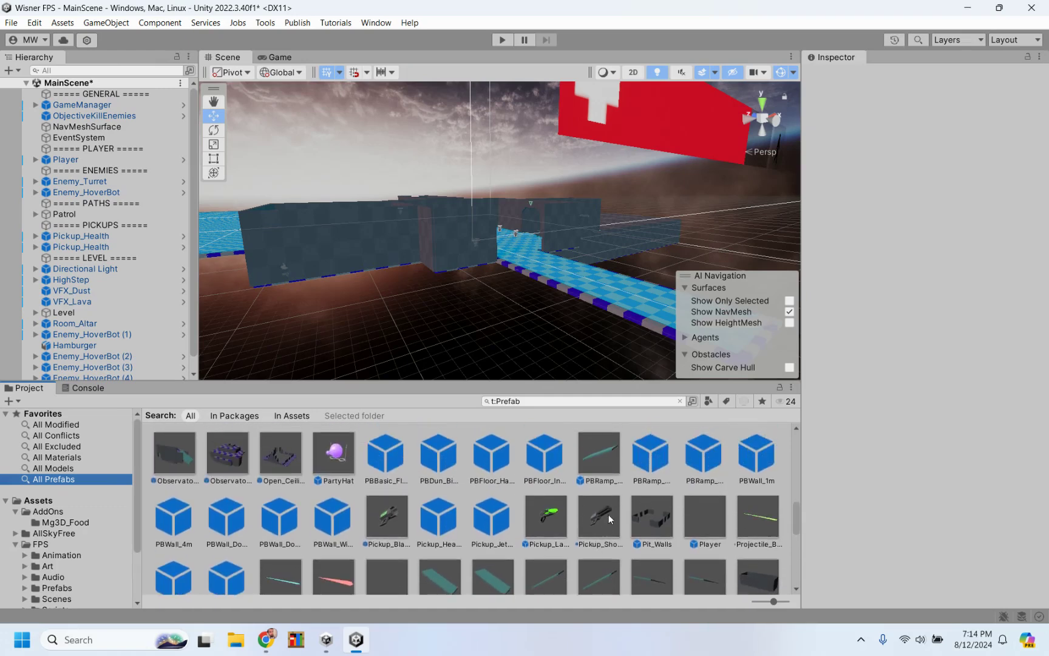
scroll(609, 513, down, 3)
scroll(608, 514, down, 3)
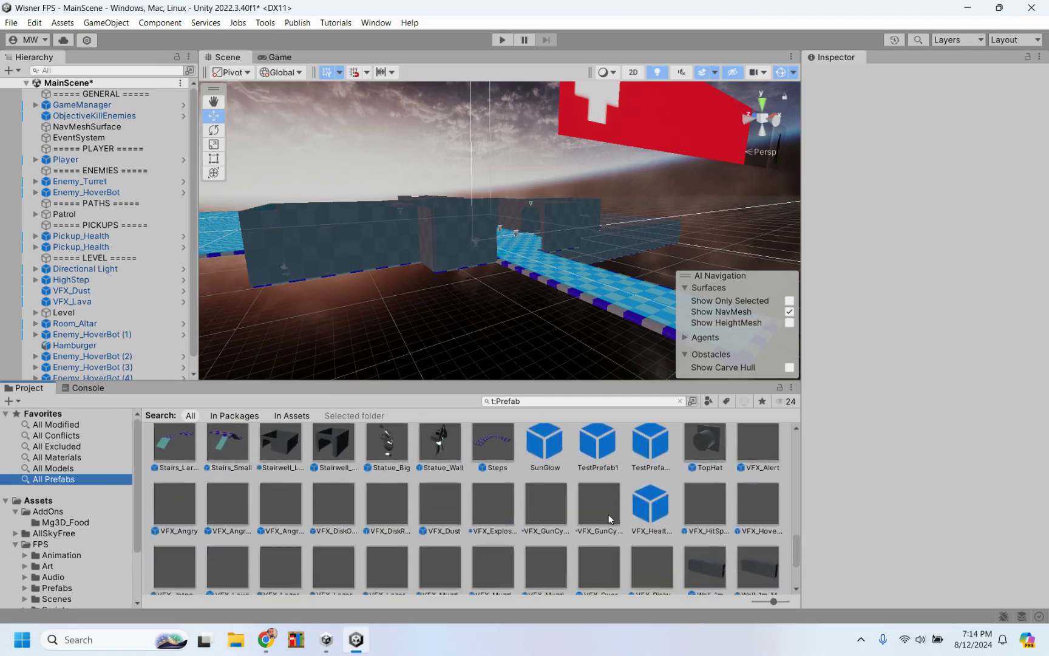
scroll(608, 513, up, 2)
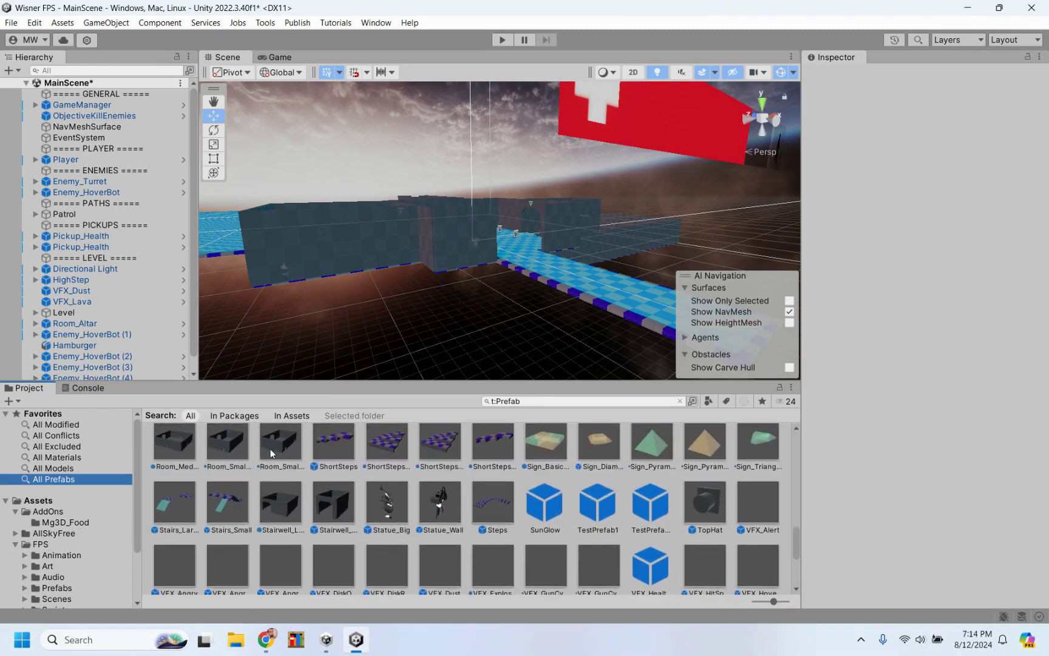
scroll(361, 485, down, 5)
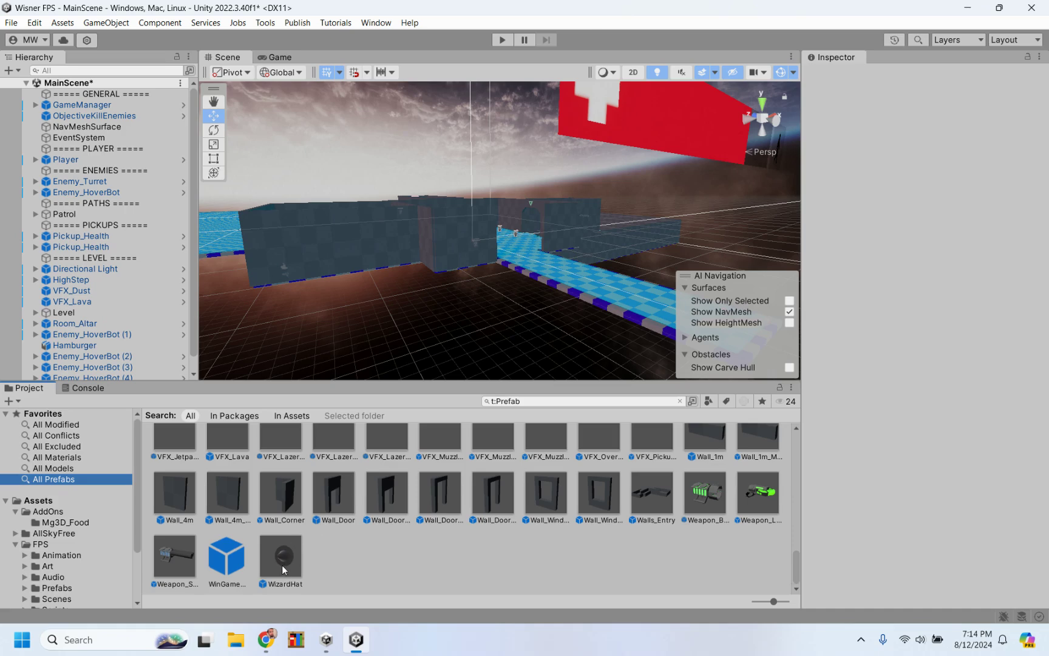
scroll(507, 484, up, 5)
scroll(508, 483, up, 3)
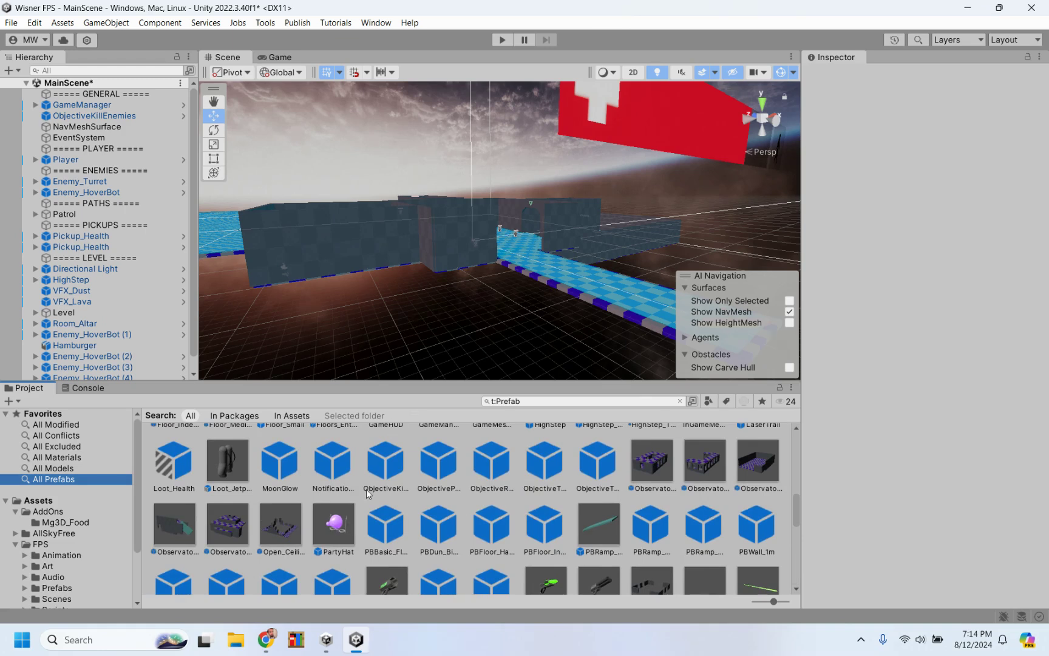
Select and frame the Enemy_HoverBot in the level, and add the PartyHat prefab as its child object.
click(517, 239)
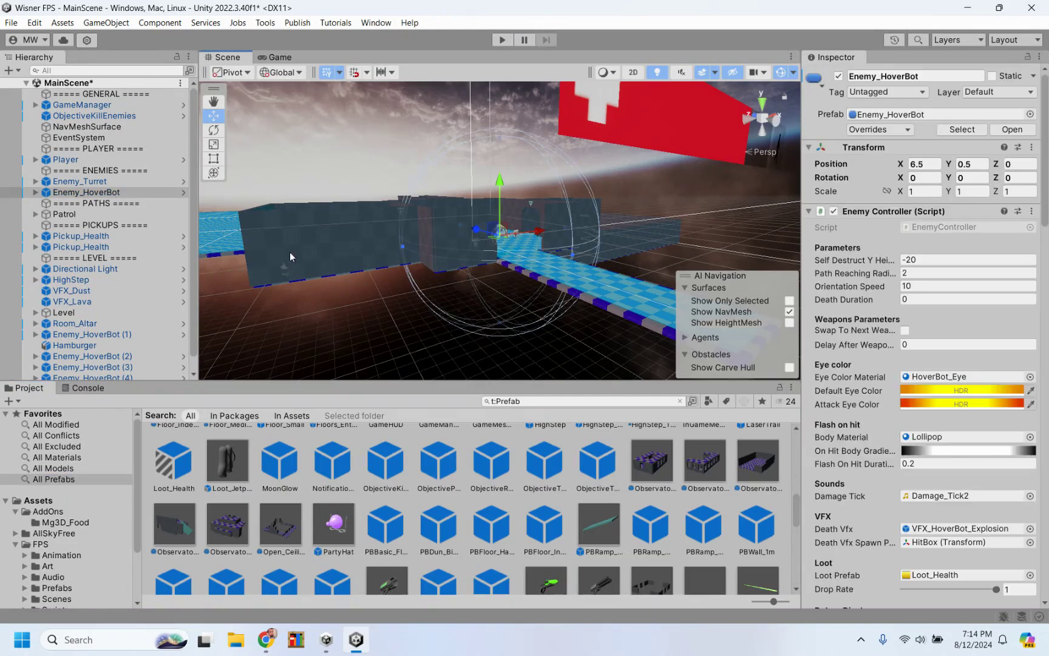
scroll(97, 325, down, 1)
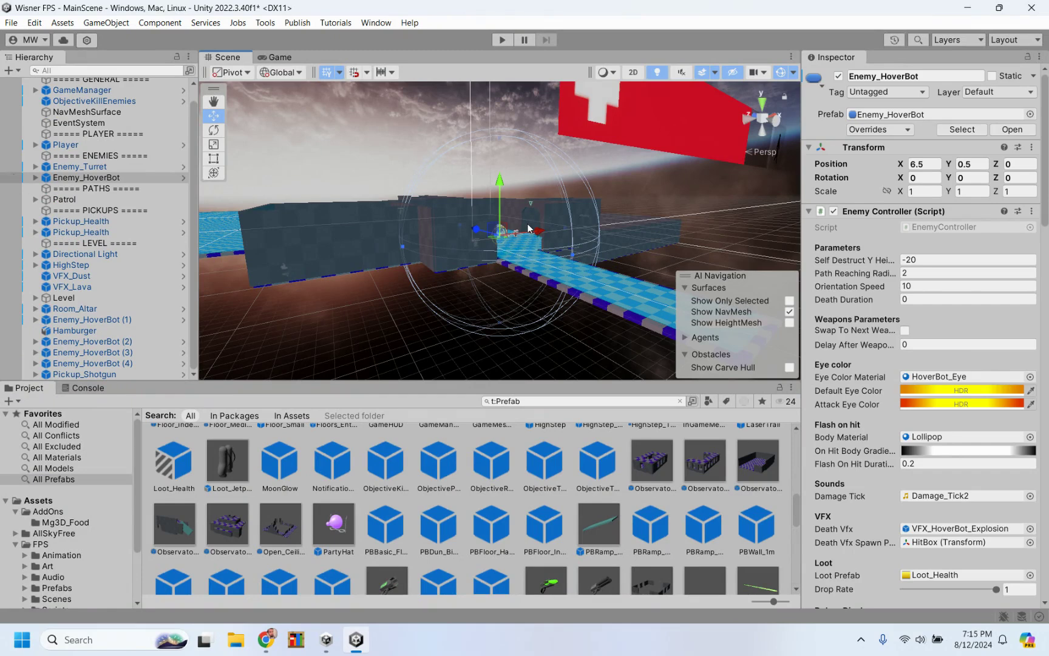
key(f)
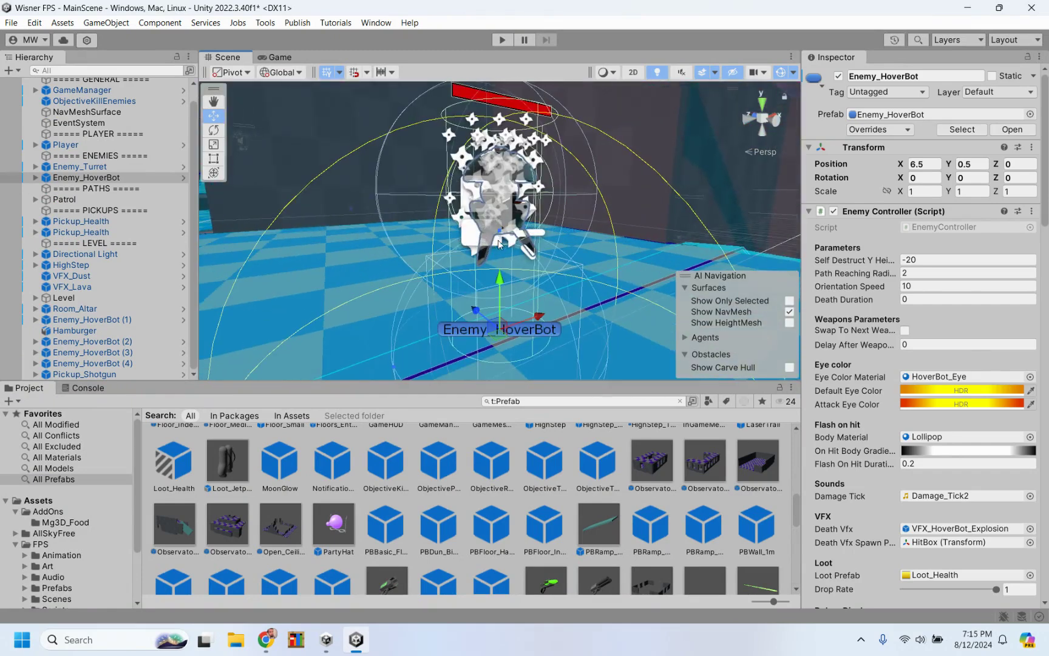
drag(348, 530, 80, 178)
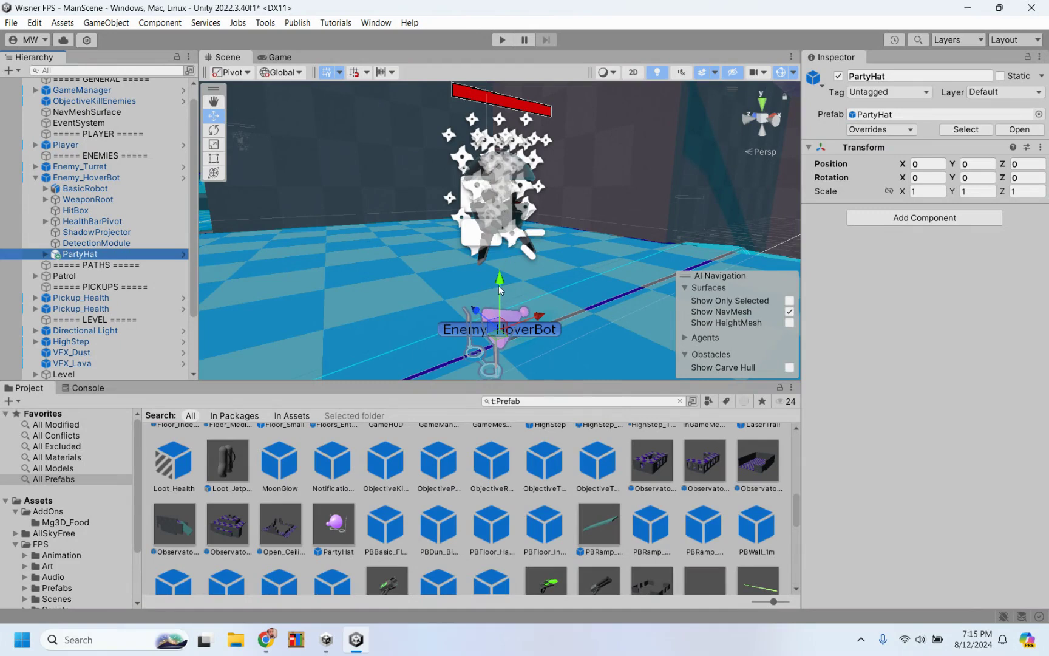
Raise the PartyHat to Y 1.65 and rotate it so that it stands upright on the hover bot's head.
drag(500, 287, 497, 114)
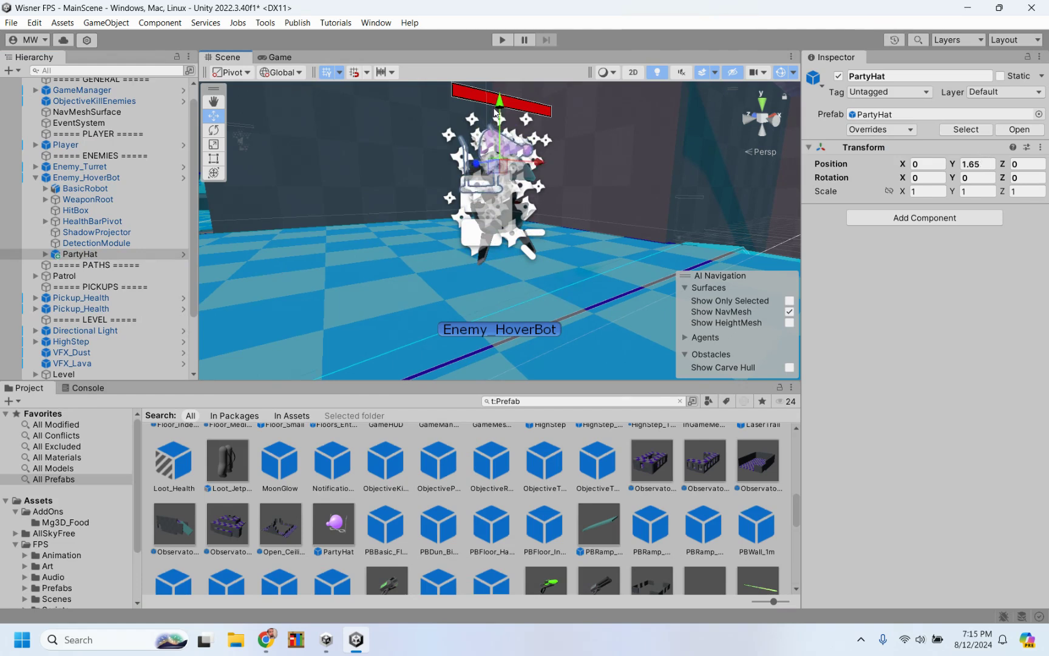
click(214, 130)
drag(457, 129, 566, 232)
click(533, 183)
Play-test the level, approach and shoot the hover bot wearing the party hat, and stop the game.
click(503, 38)
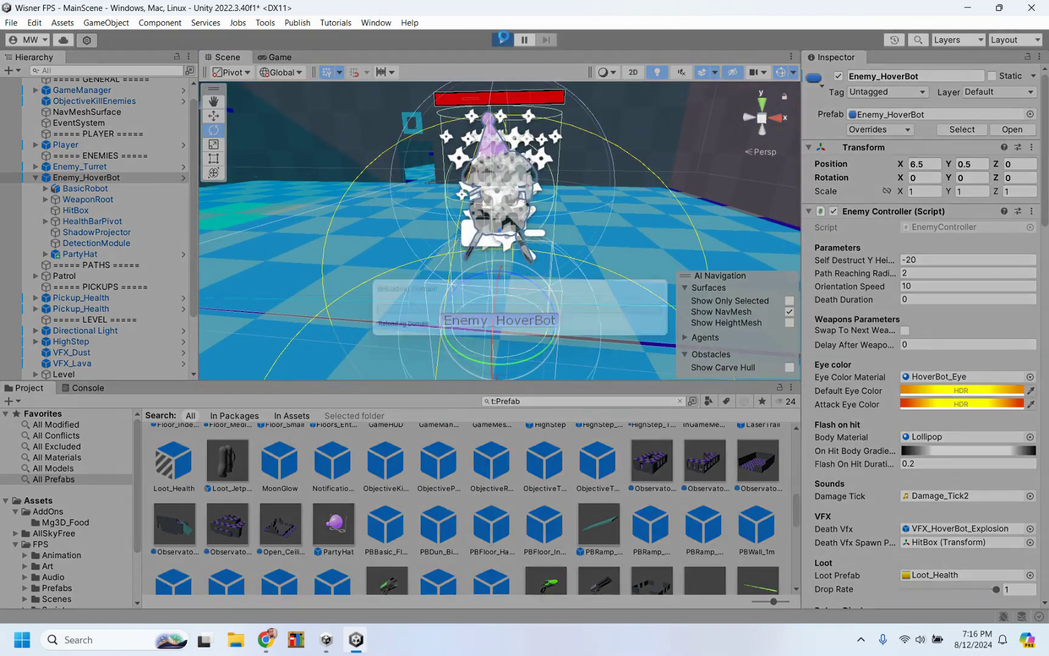
key(w)
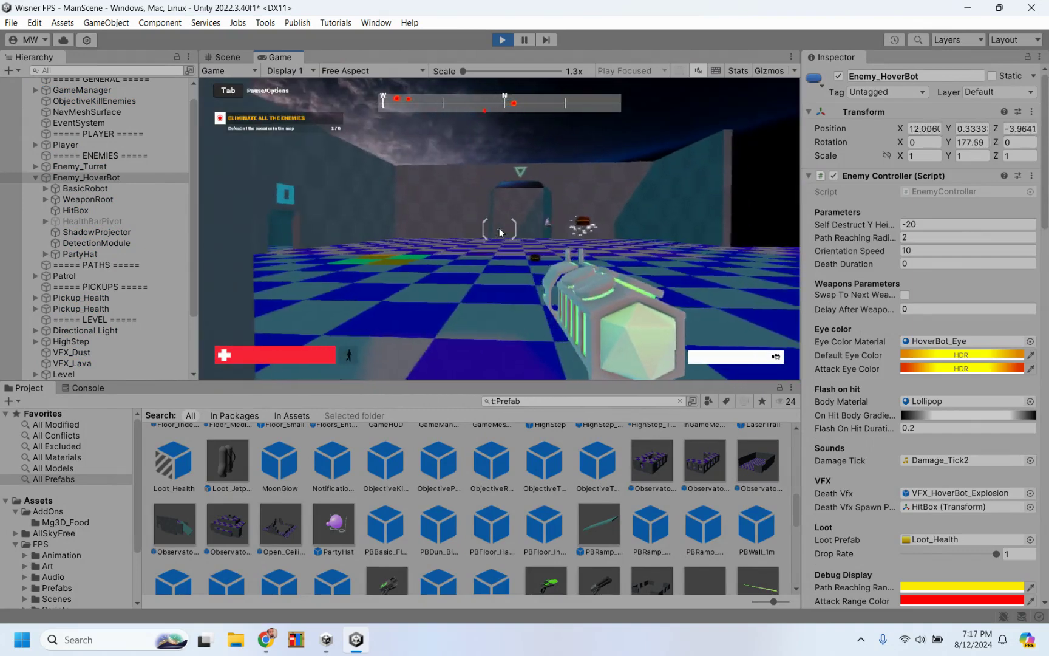
key(w)
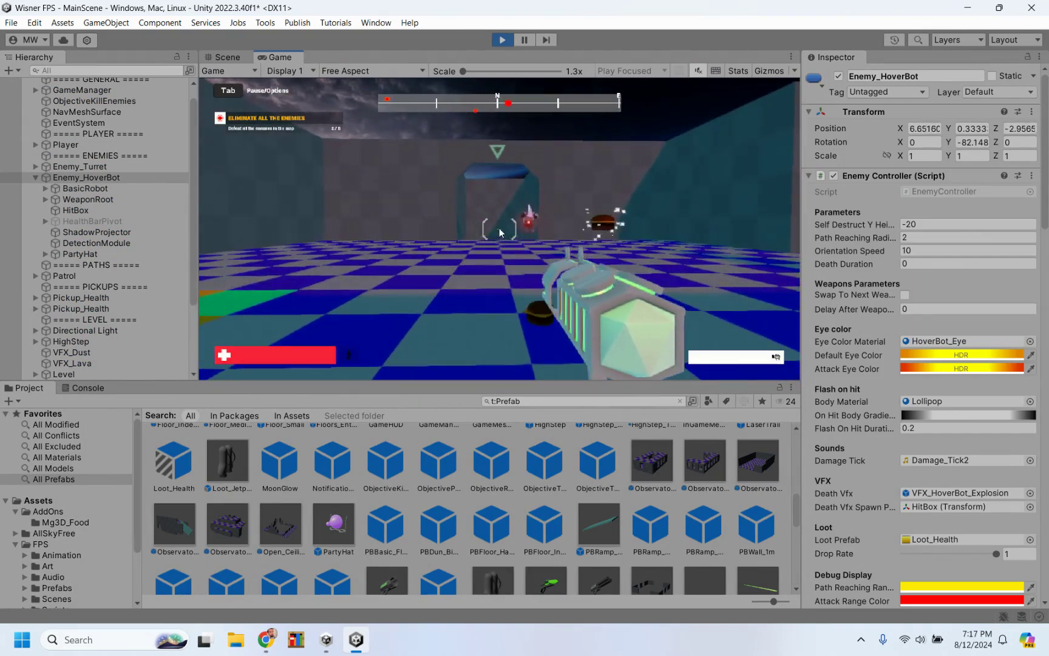
key(d)
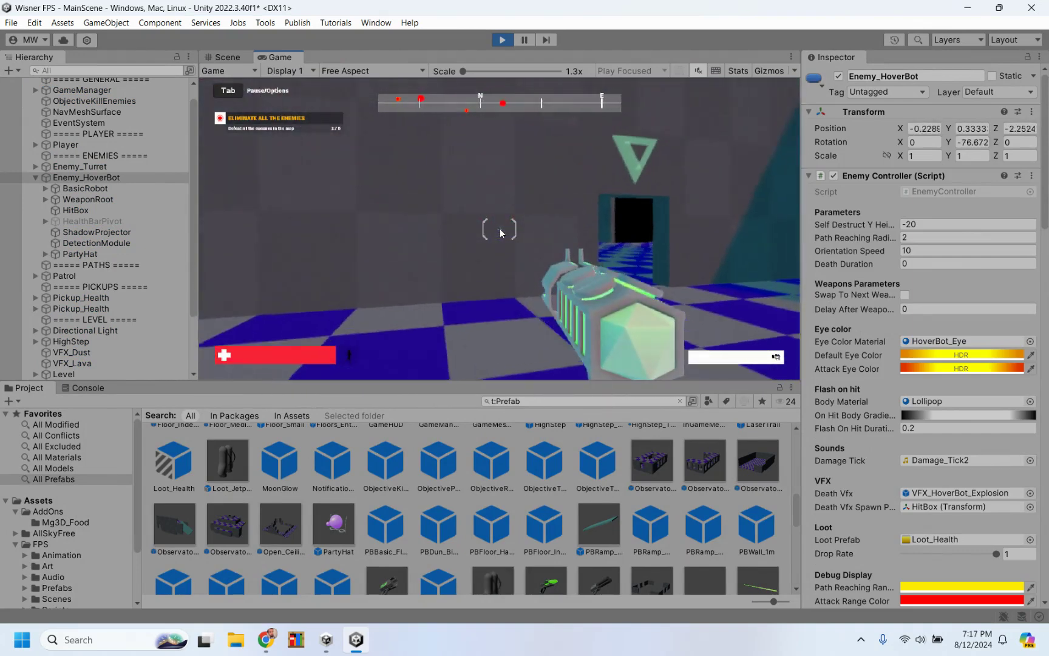
key(d)
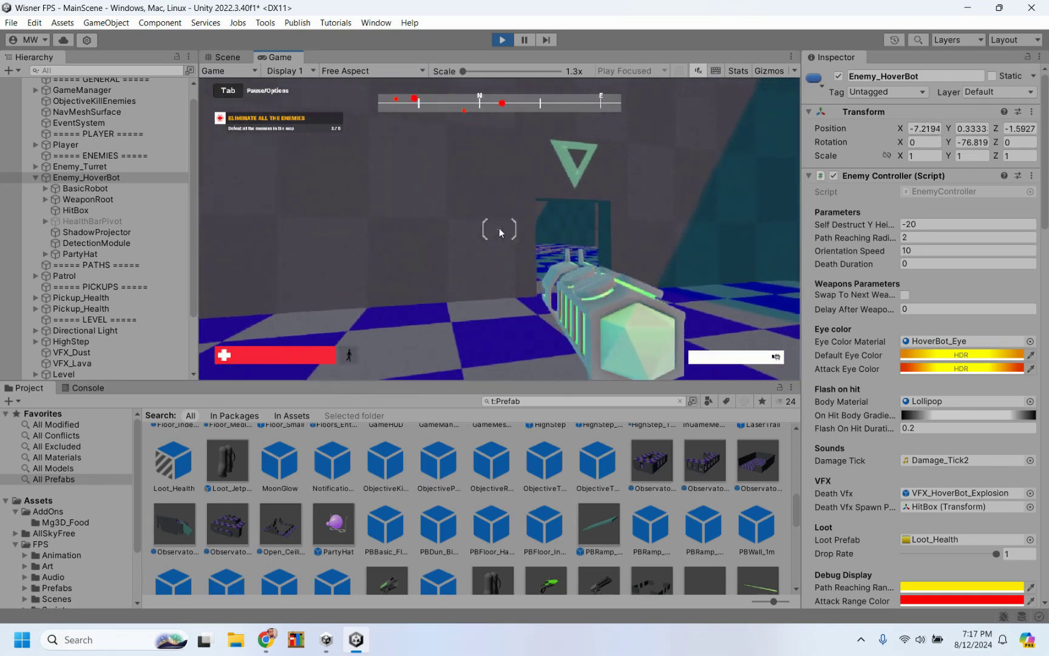
key(d)
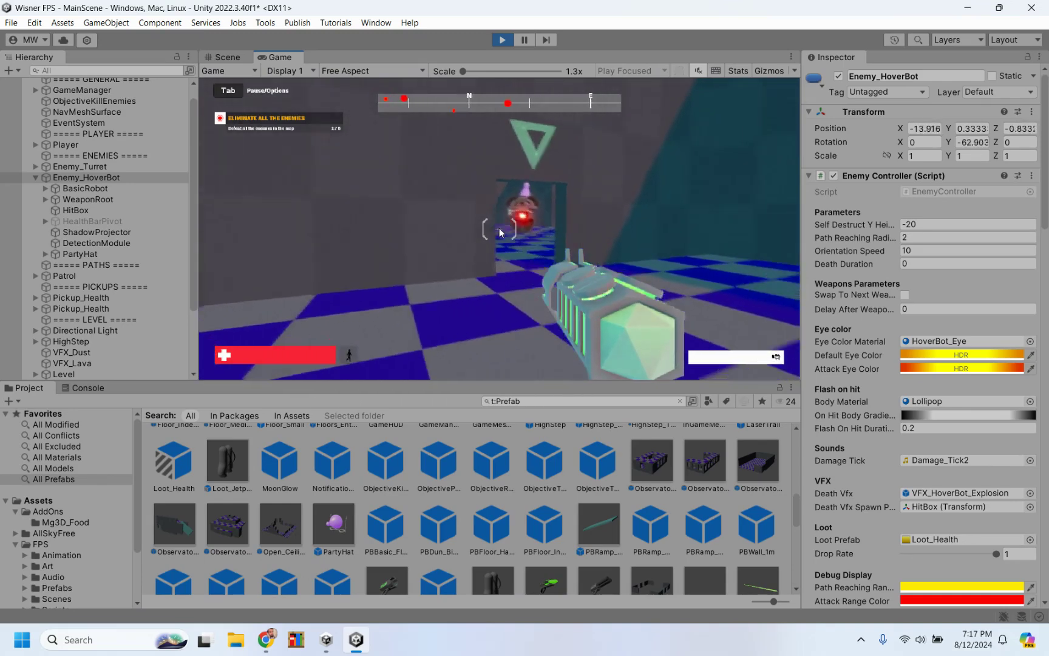
key(d)
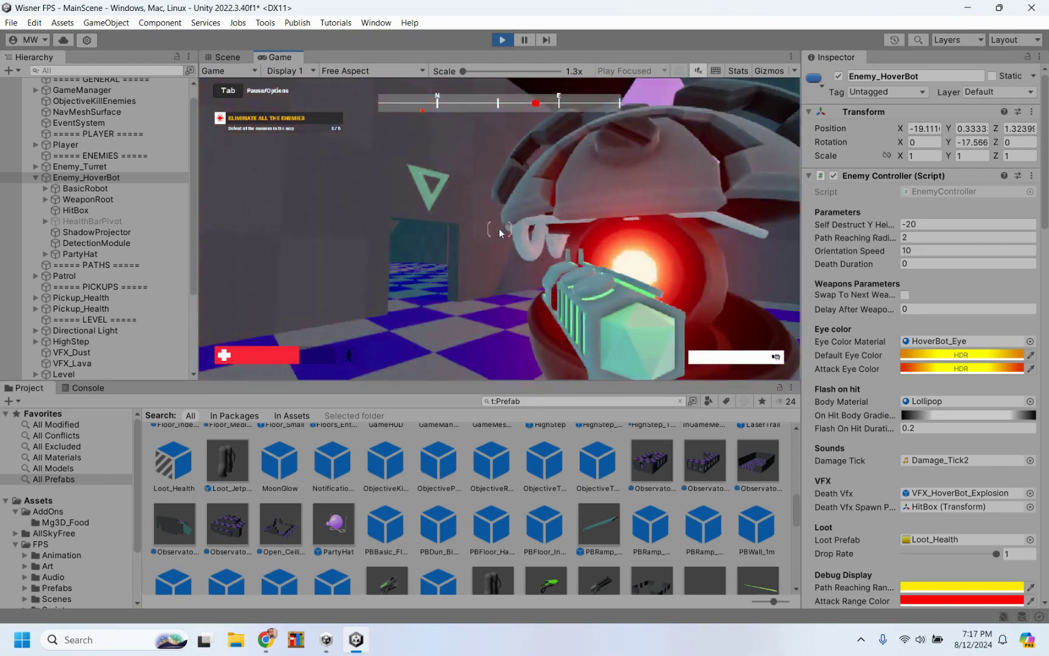
click(500, 229)
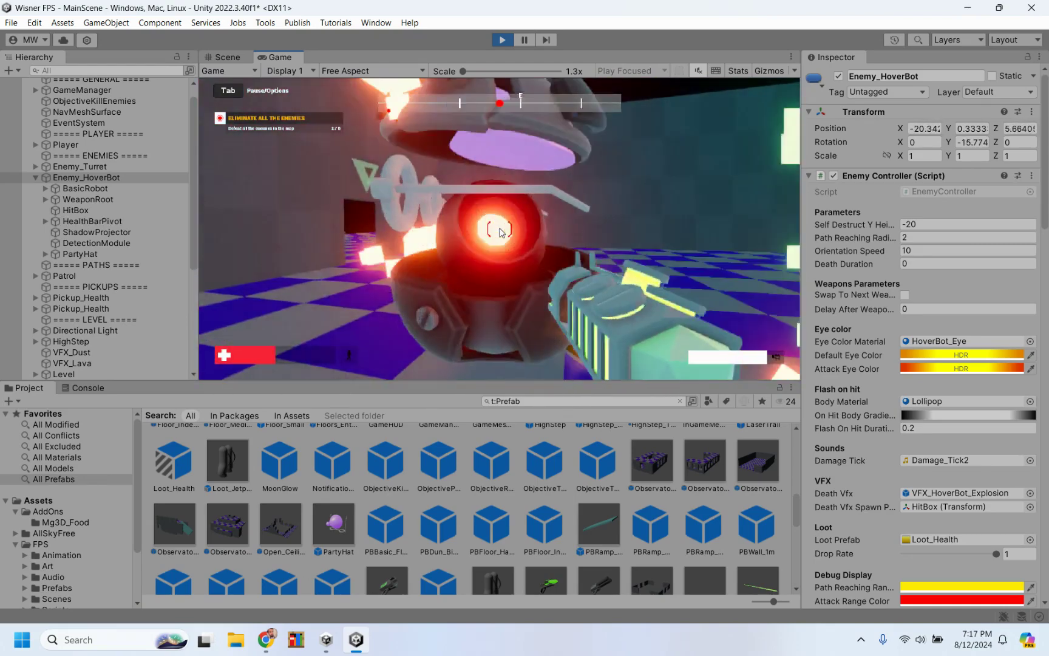
click(501, 229)
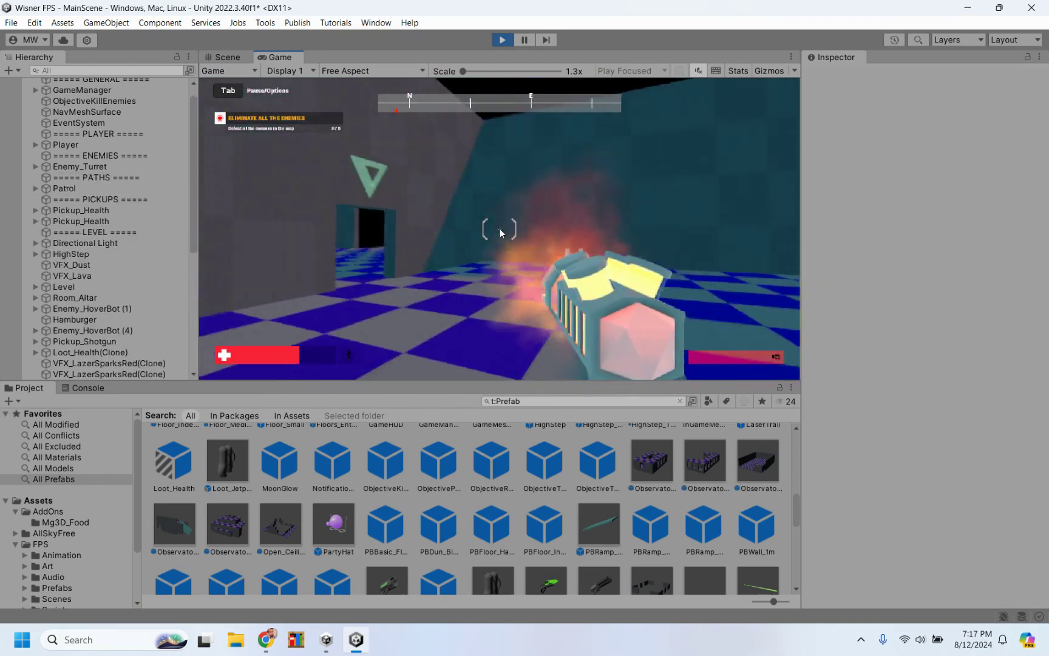
click(503, 39)
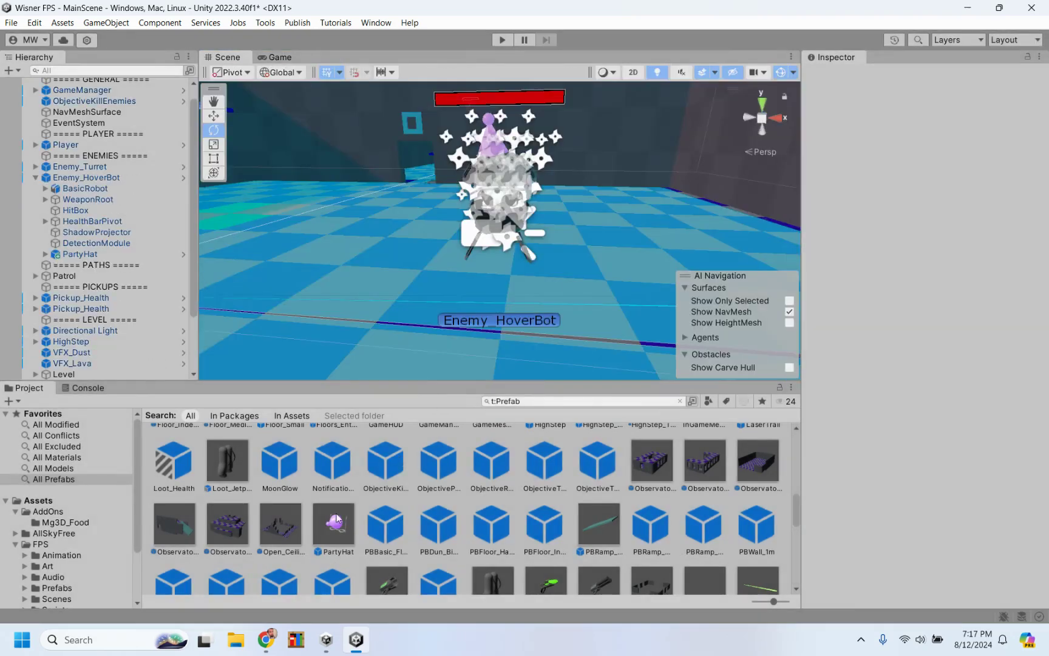
Place the Observatory prefab in the level beside the outer walkway, at about X 19.7, Y 0, Z -32.4.
scroll(337, 519, down, 10)
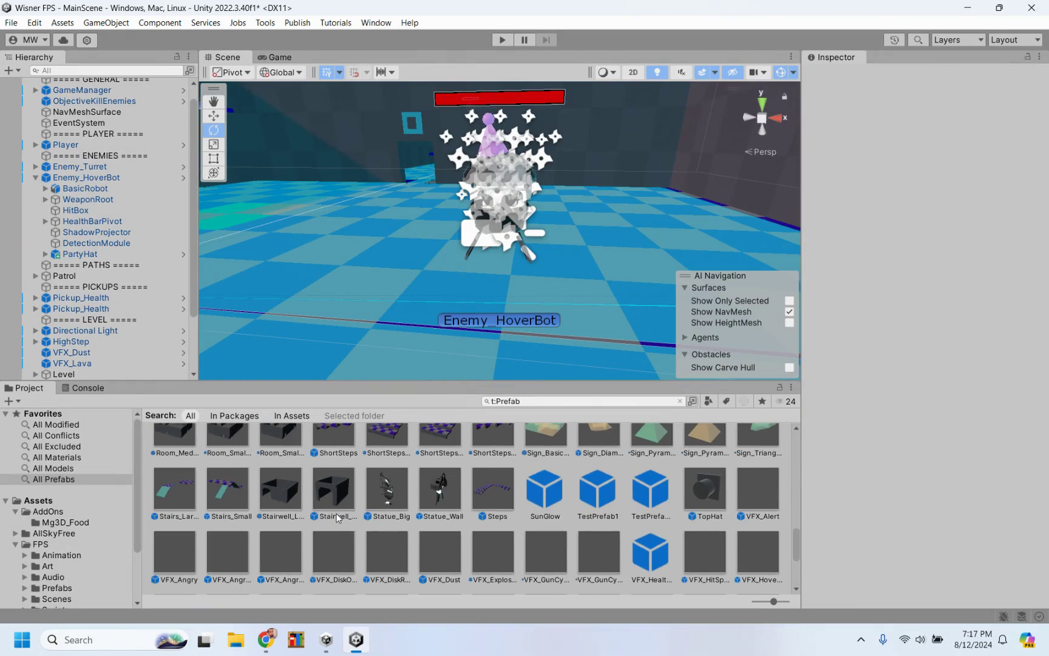
scroll(337, 517, down, 3)
scroll(337, 517, up, 5)
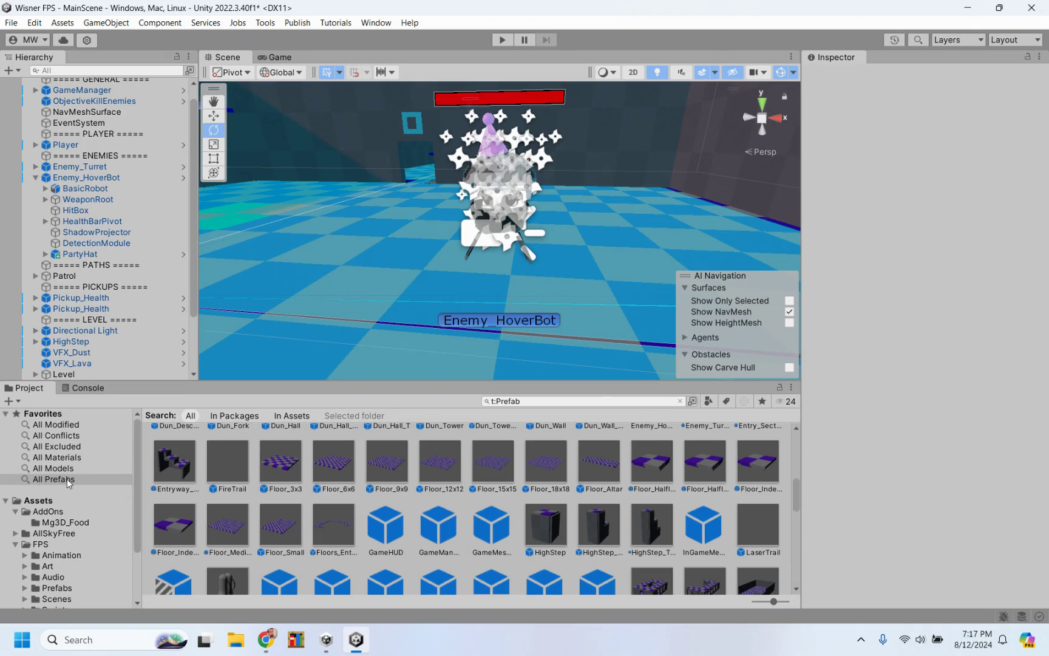
scroll(442, 243, down, 10)
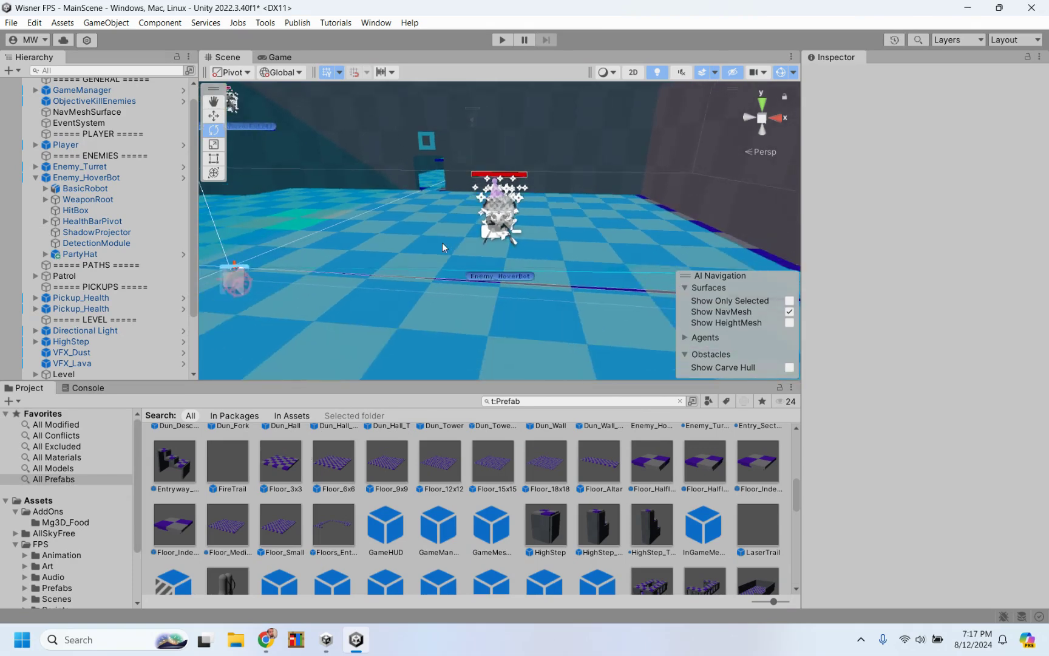
scroll(442, 243, up, 6)
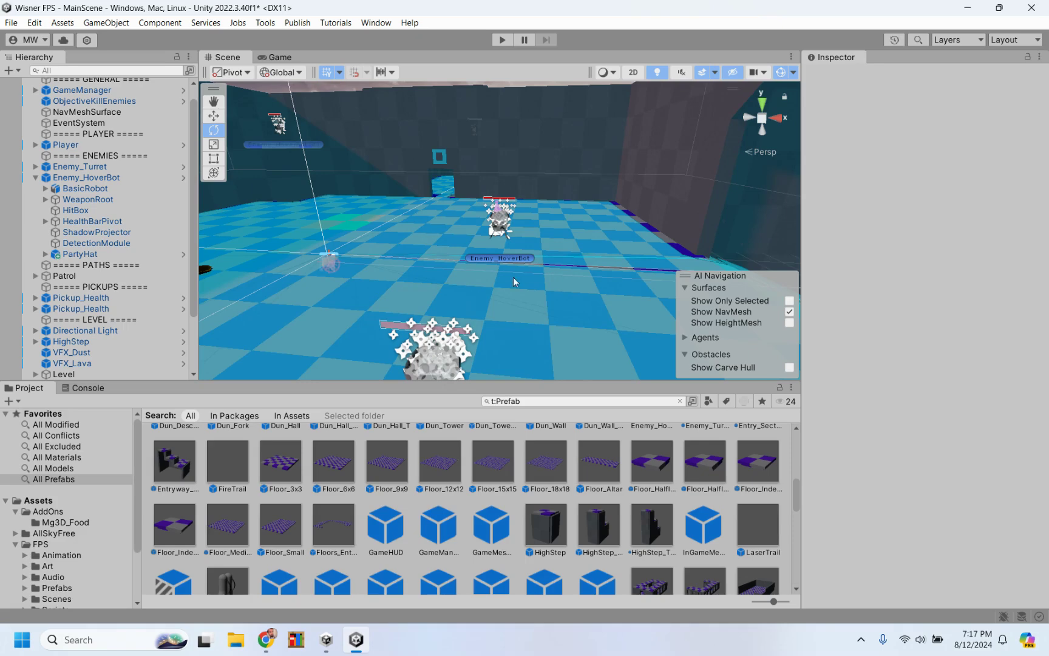
scroll(513, 276, down, 2)
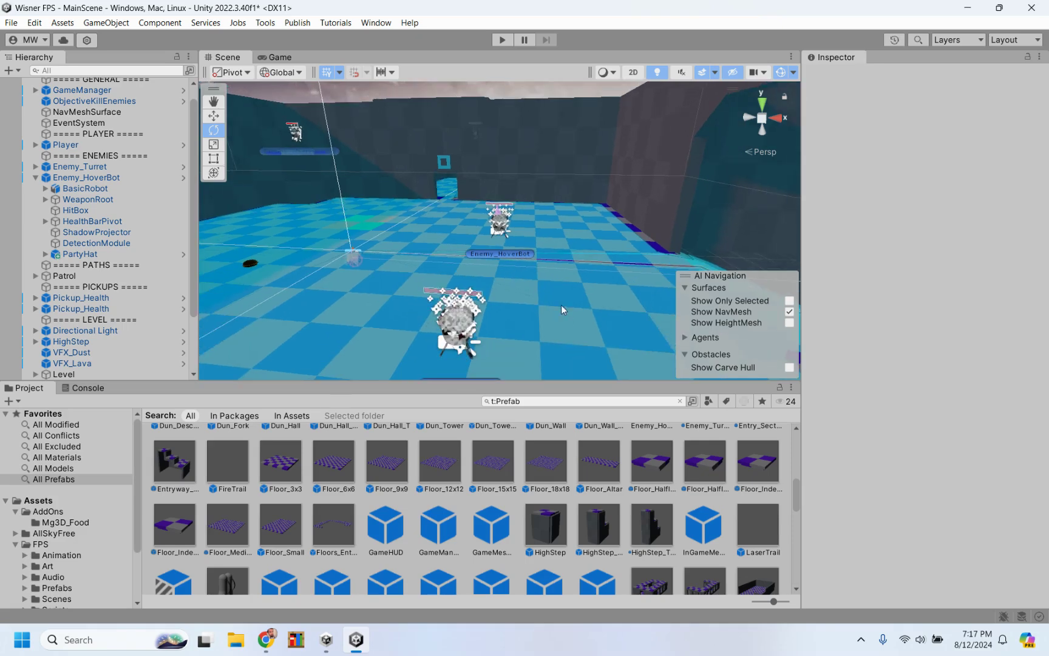
right_drag(509, 309, 686, 286)
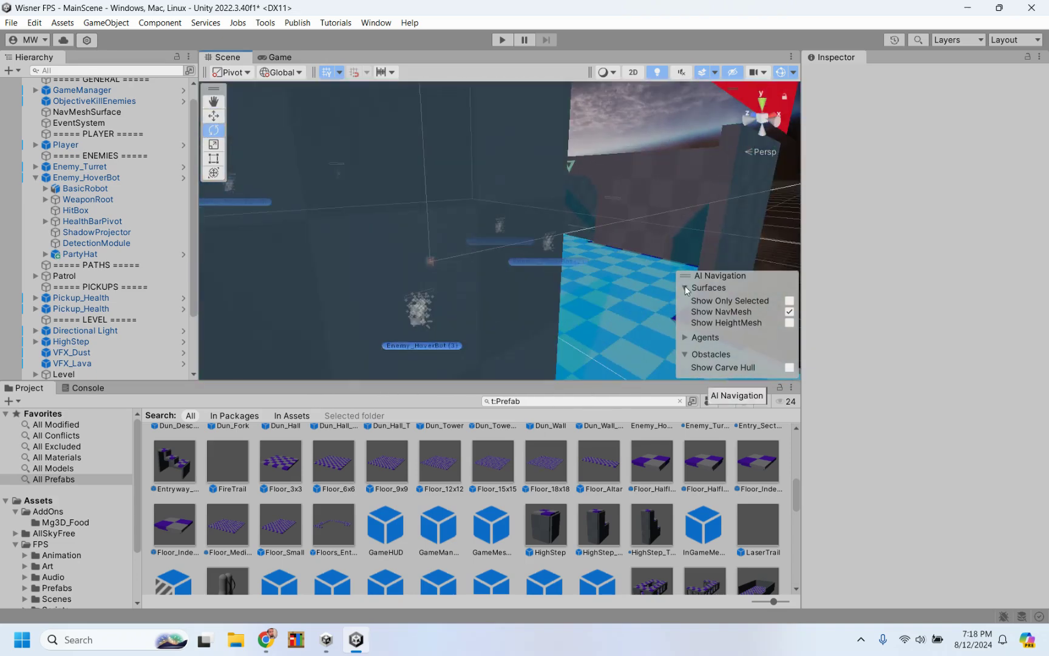
scroll(586, 239, up, 2)
scroll(586, 240, down, 6)
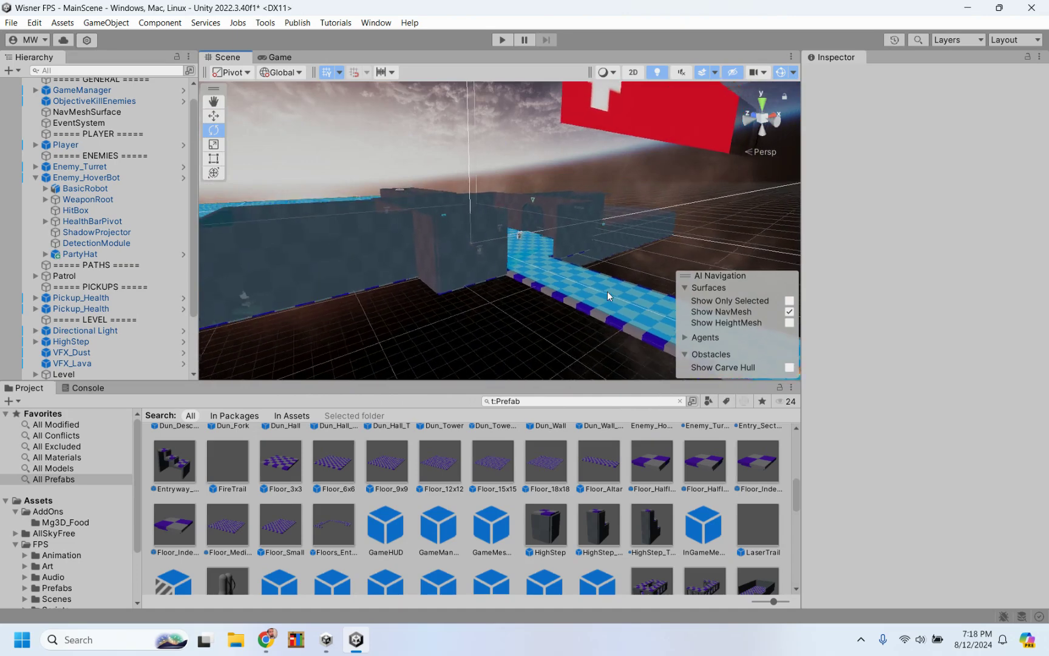
scroll(607, 292, up, 3)
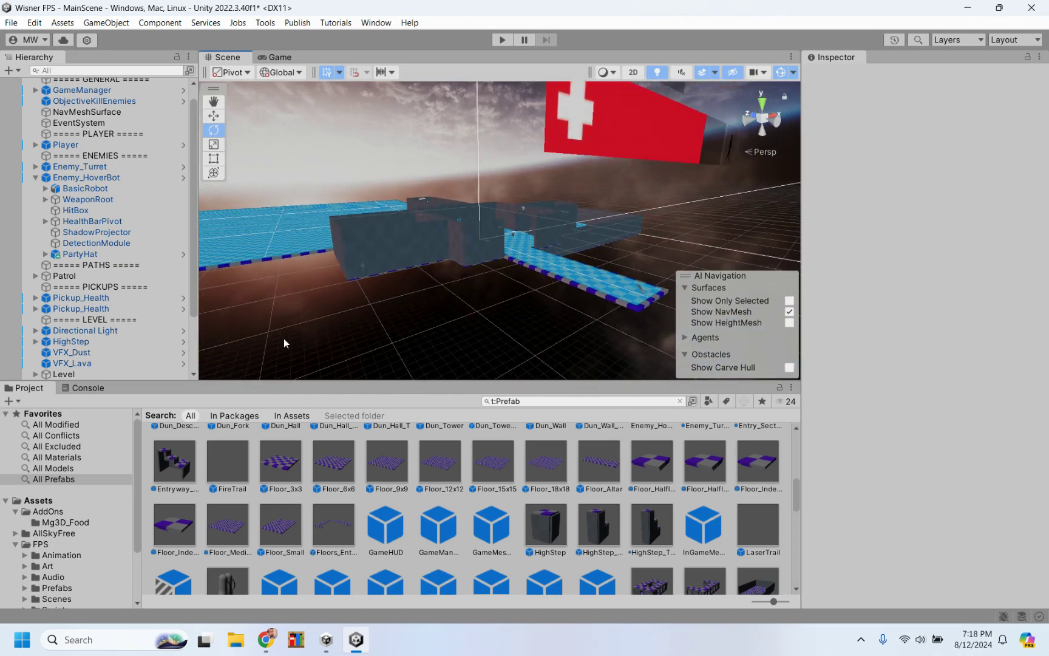
scroll(409, 464, down, 3)
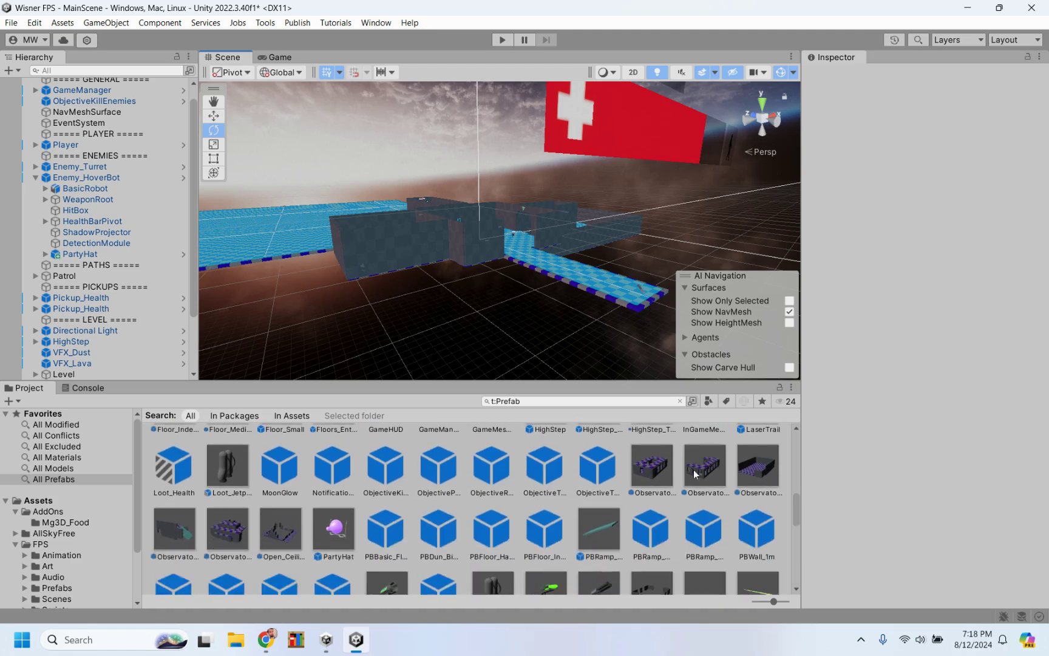
drag(649, 470, 645, 256)
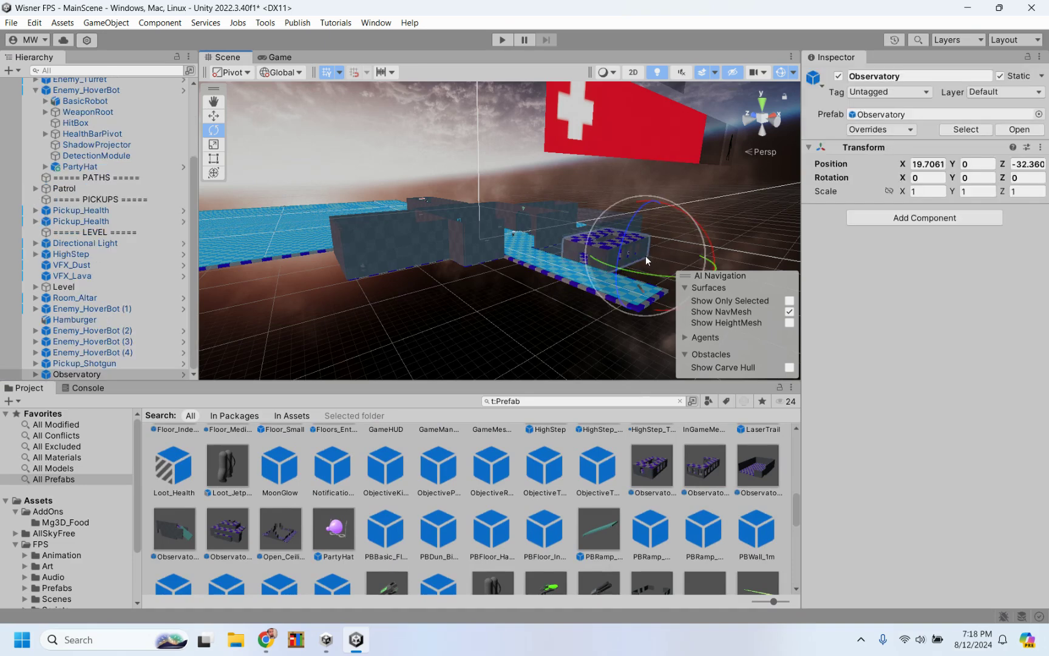
Add another Enemy_HoverBot prefab on top of the Observatory, at about X 6.7, Y 4.25, Z -31.8, and frame it.
alt+drag(686, 240, 581, 239)
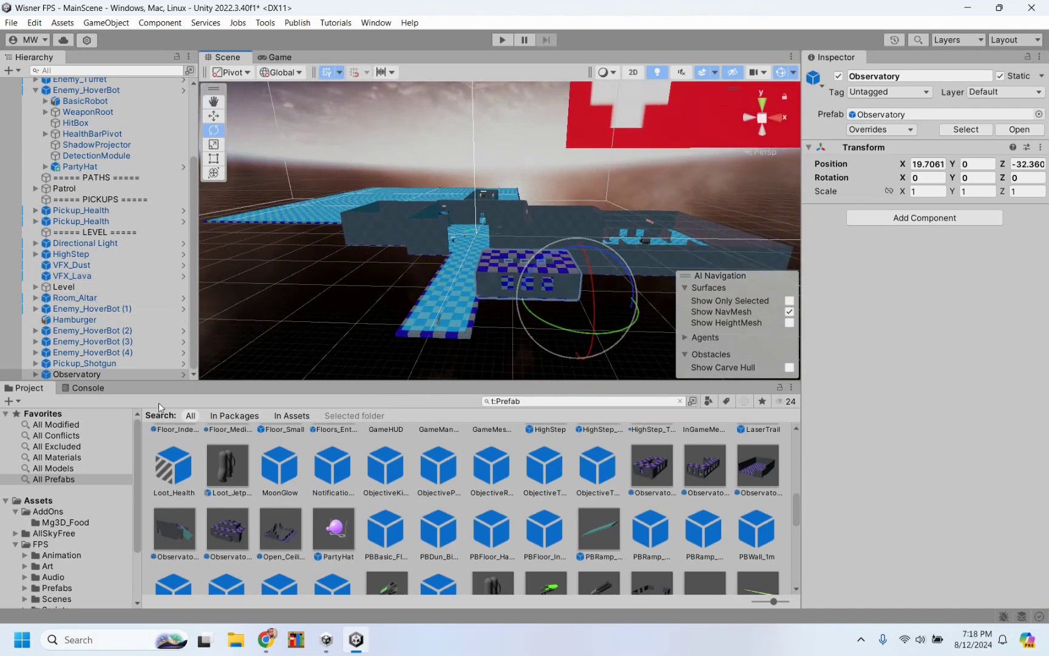
scroll(365, 503, down, 10)
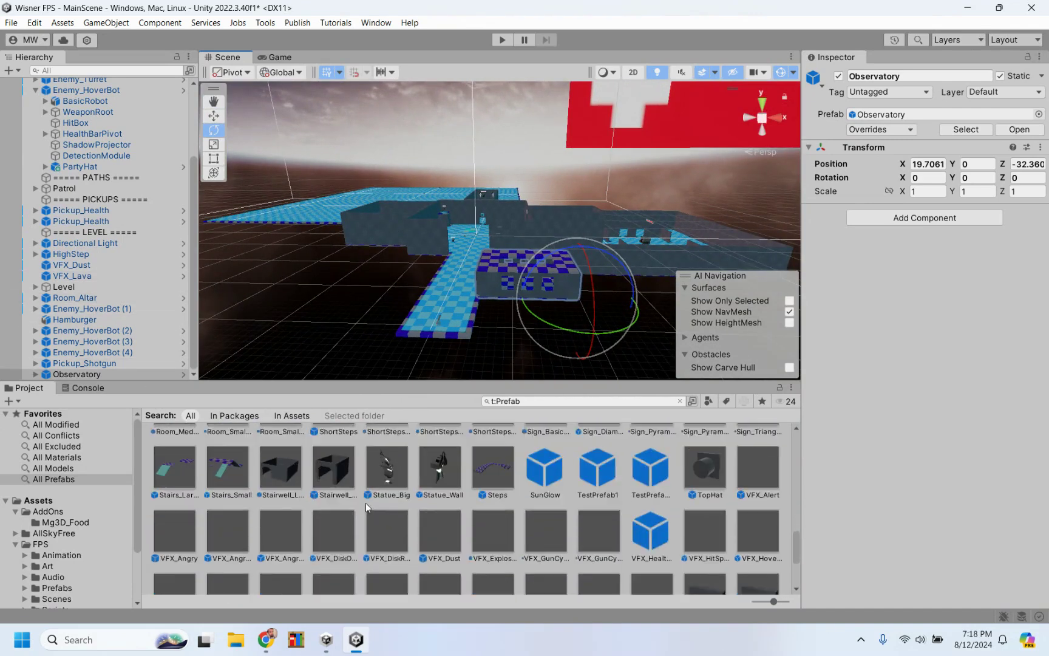
scroll(366, 503, up, 15)
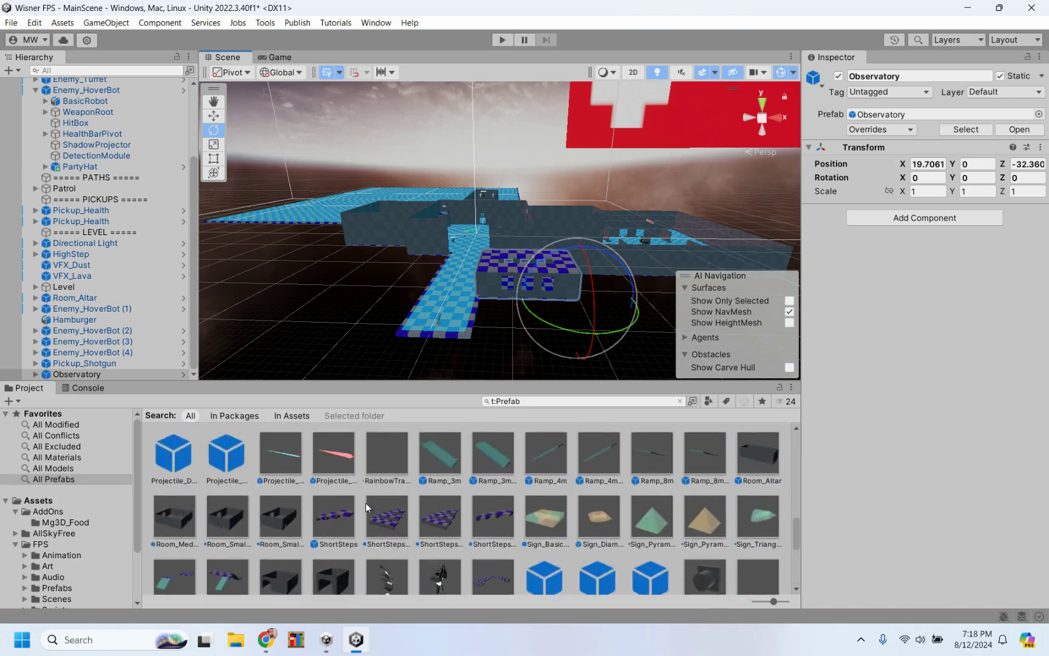
scroll(365, 502, up, 3)
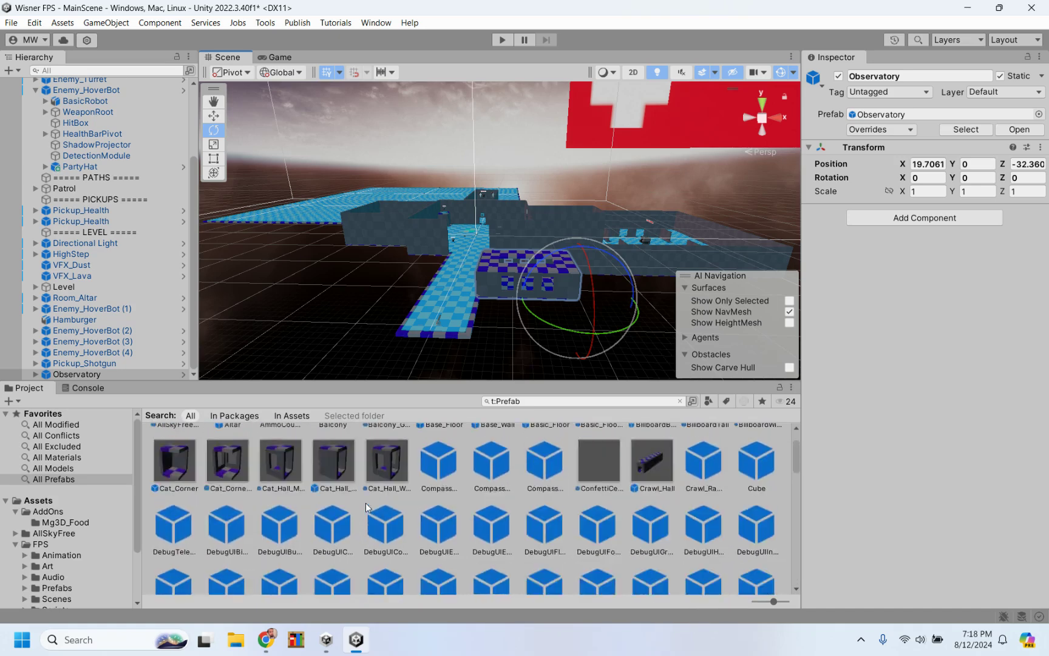
scroll(365, 503, down, 4)
drag(660, 492, 492, 275)
key(f)
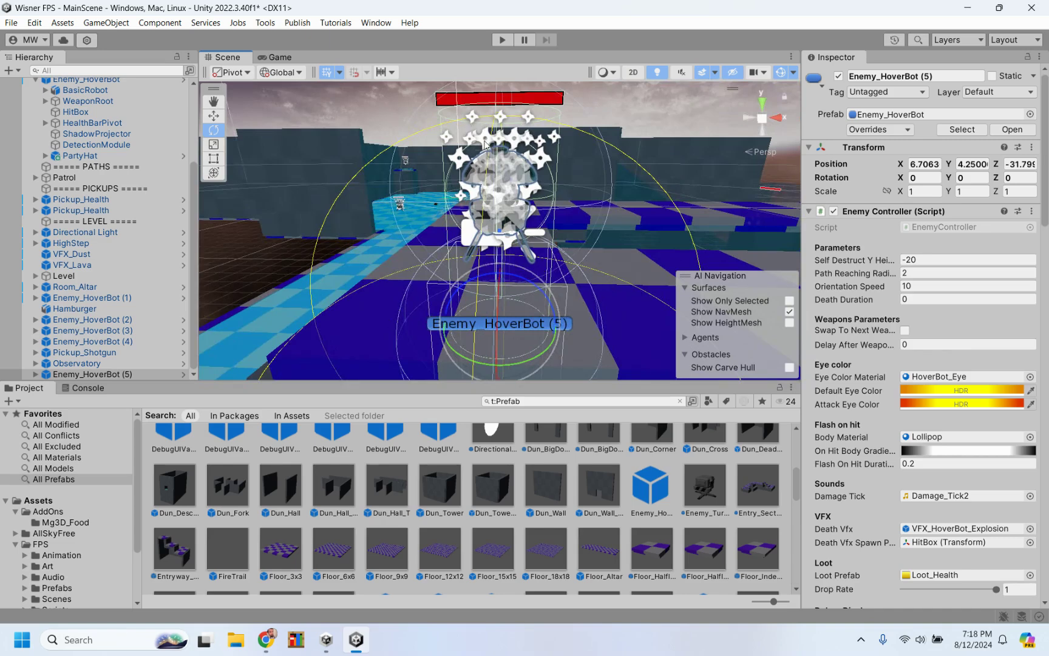
Play-test the level, advancing through the starting room and shooting the hover bots beyond the doorway.
click(502, 40)
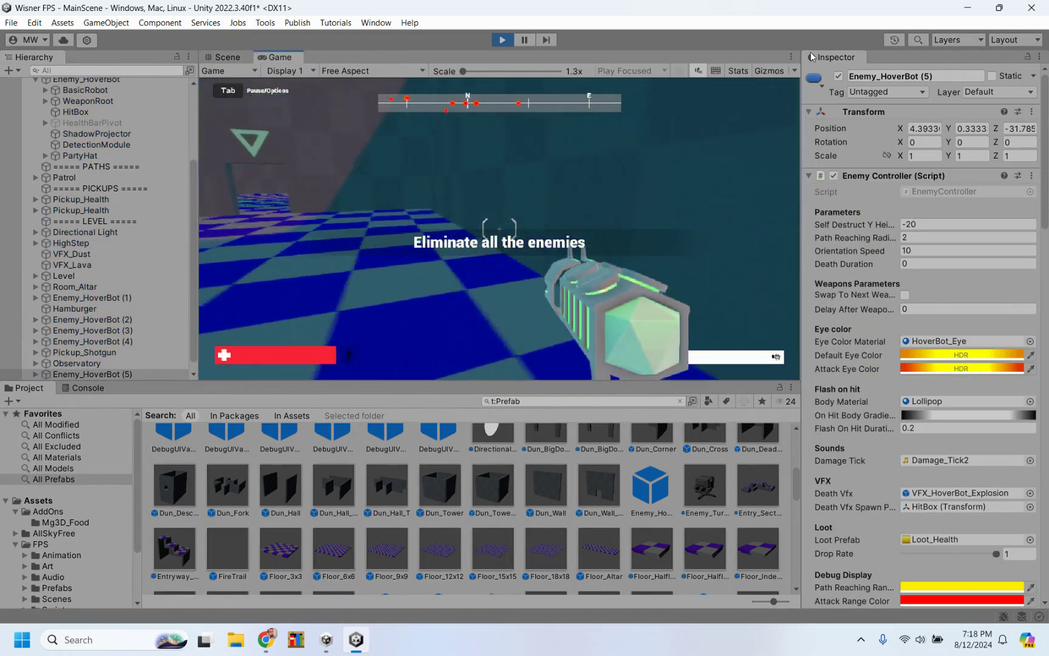
click(500, 232)
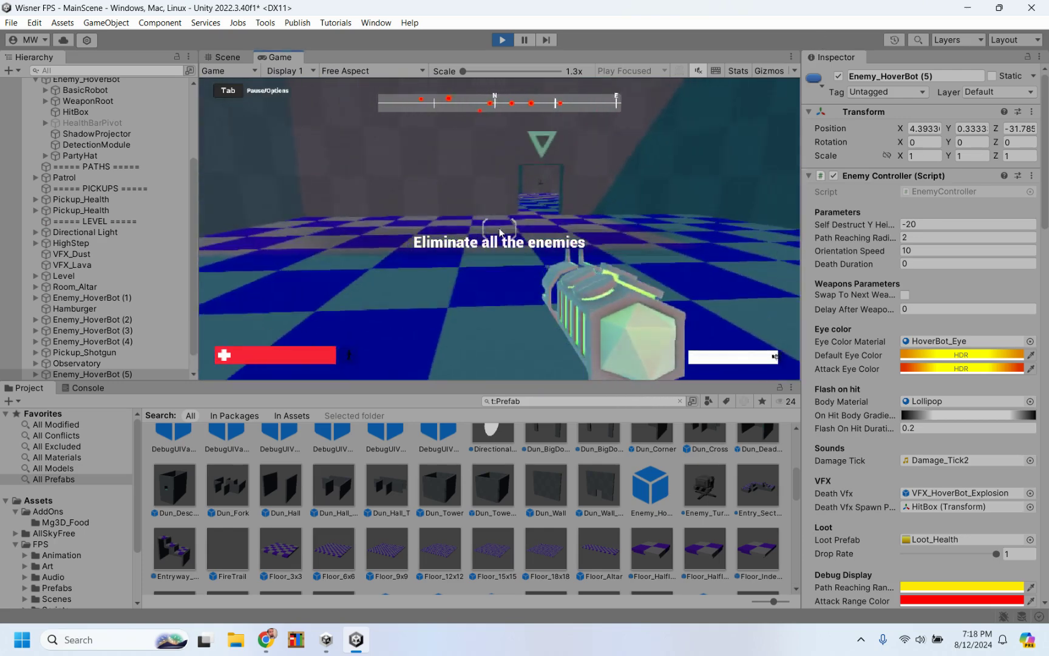
key(w)
click(500, 233)
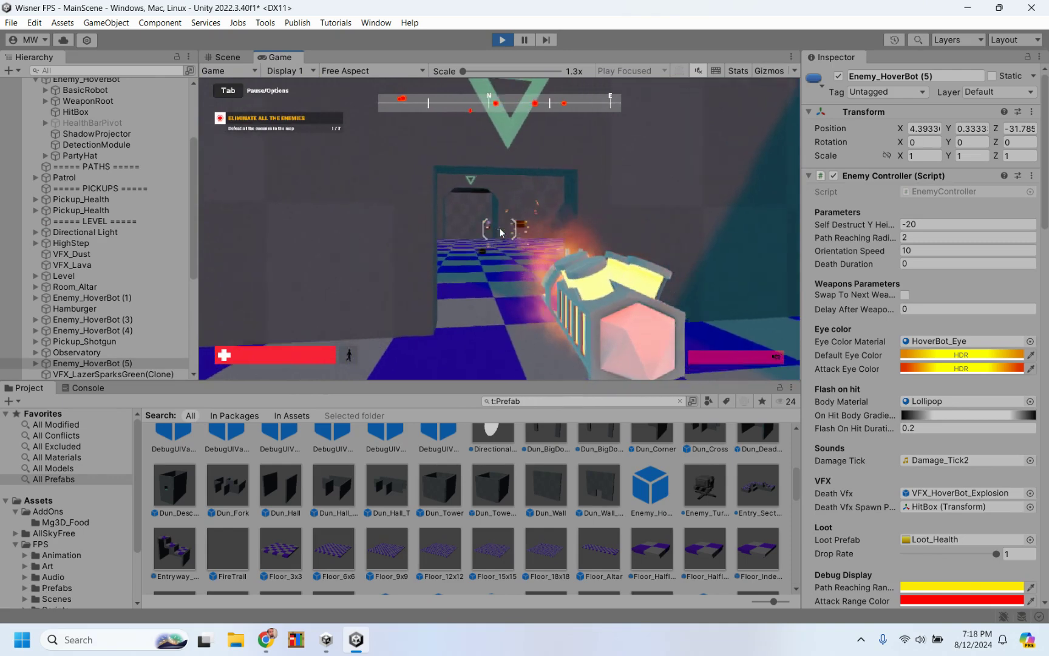
click(500, 232)
key(w)
click(499, 233)
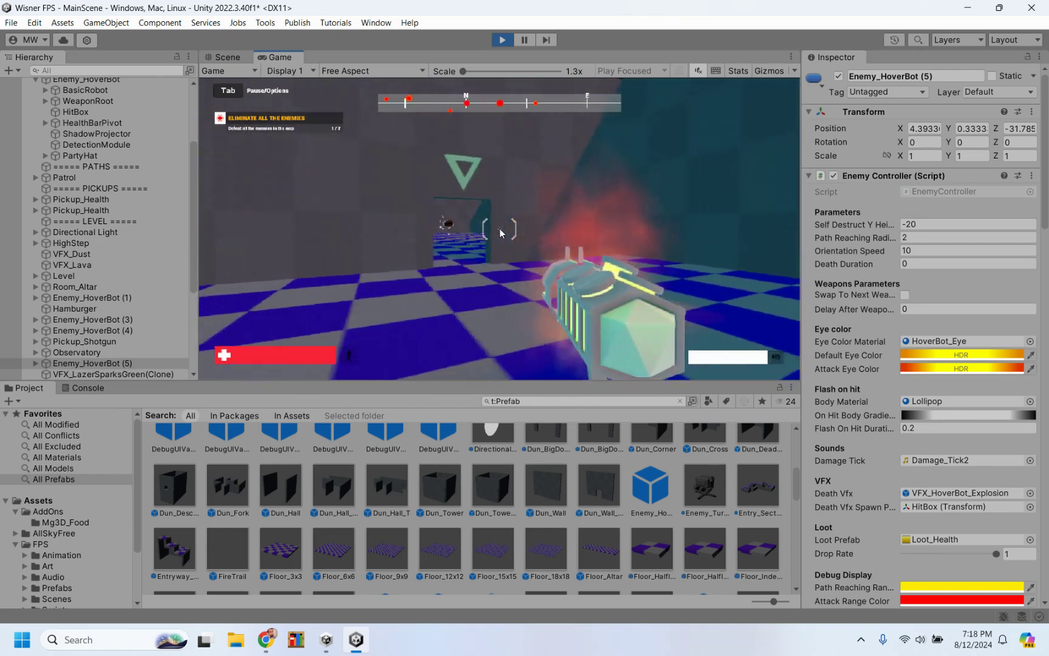
key(w)
click(500, 232)
key(w)
click(500, 231)
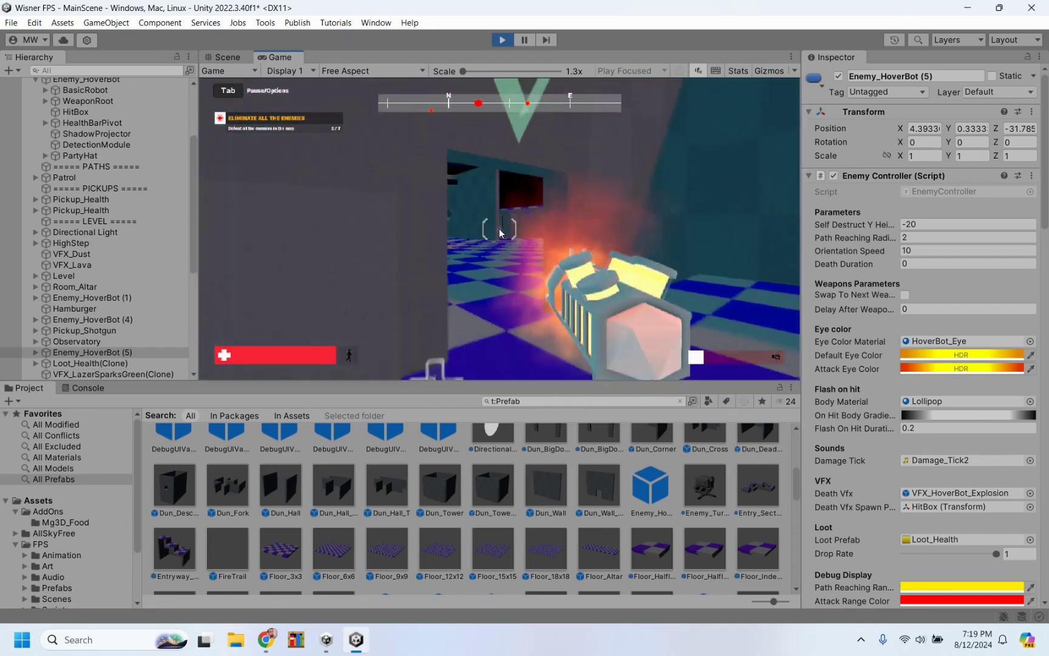
key(w)
click(499, 231)
click(499, 229)
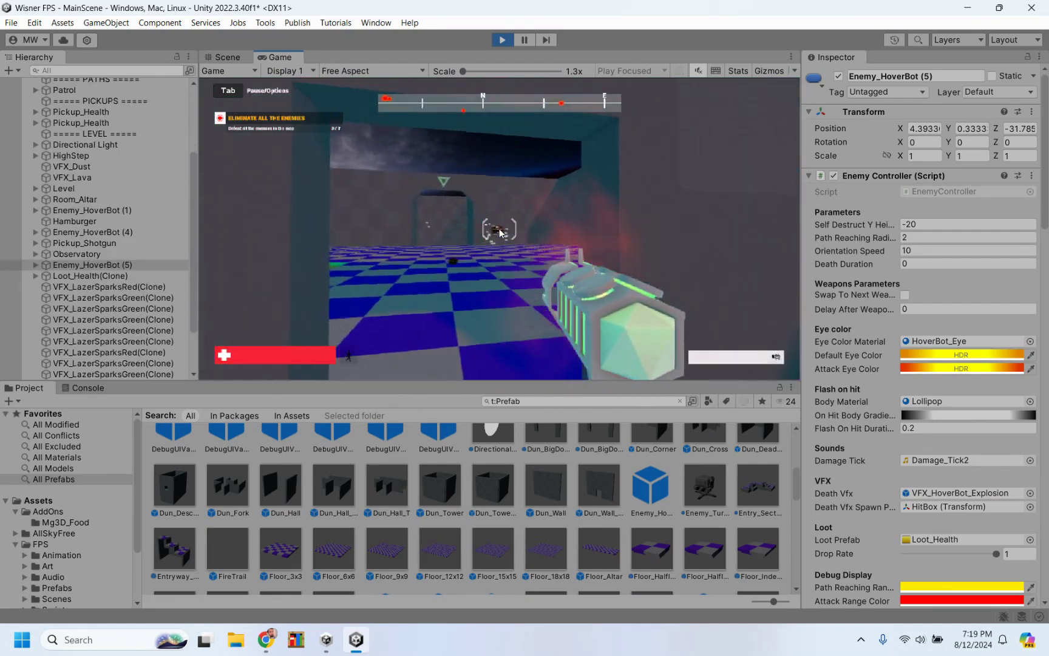
Move out to the walkway by the Observatory, fight the newly added hover bot, look into the building, and stop the game.
key(w)
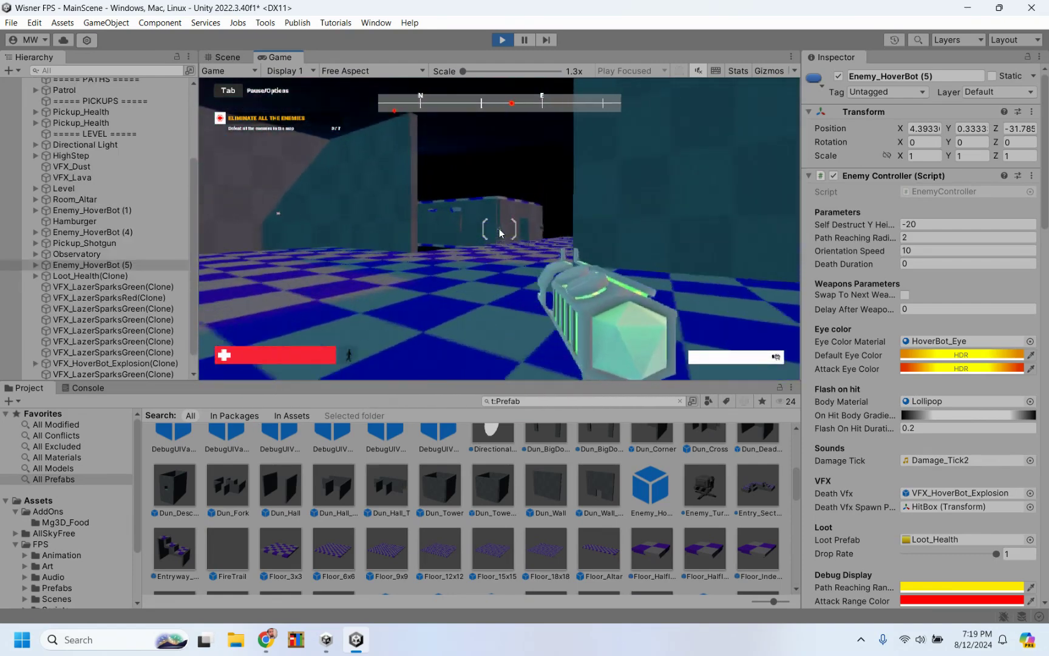
key(w)
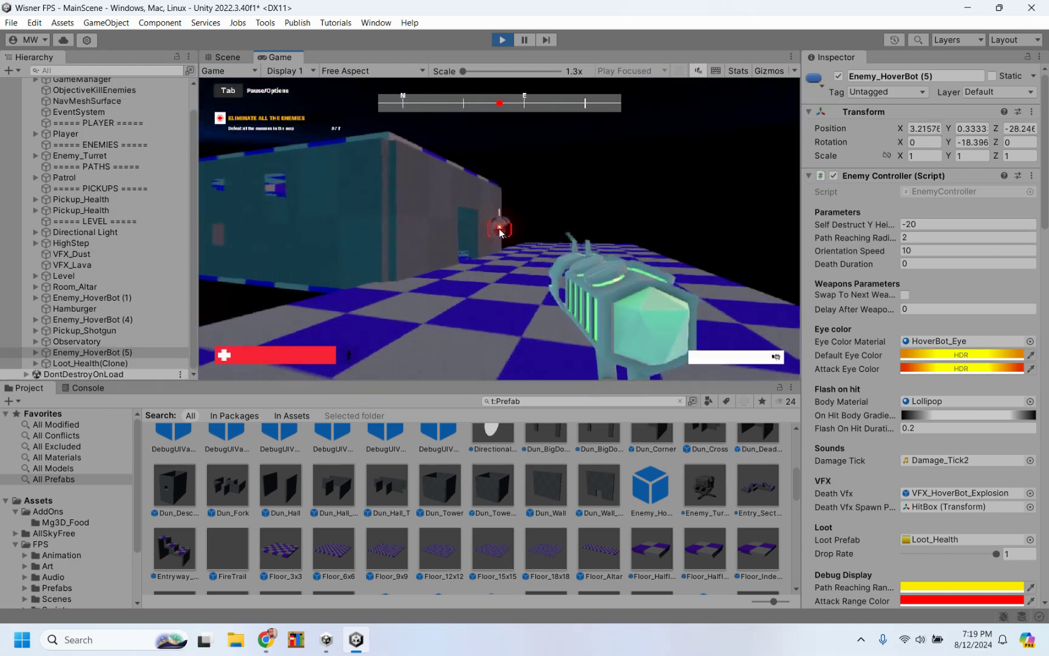
key(s)
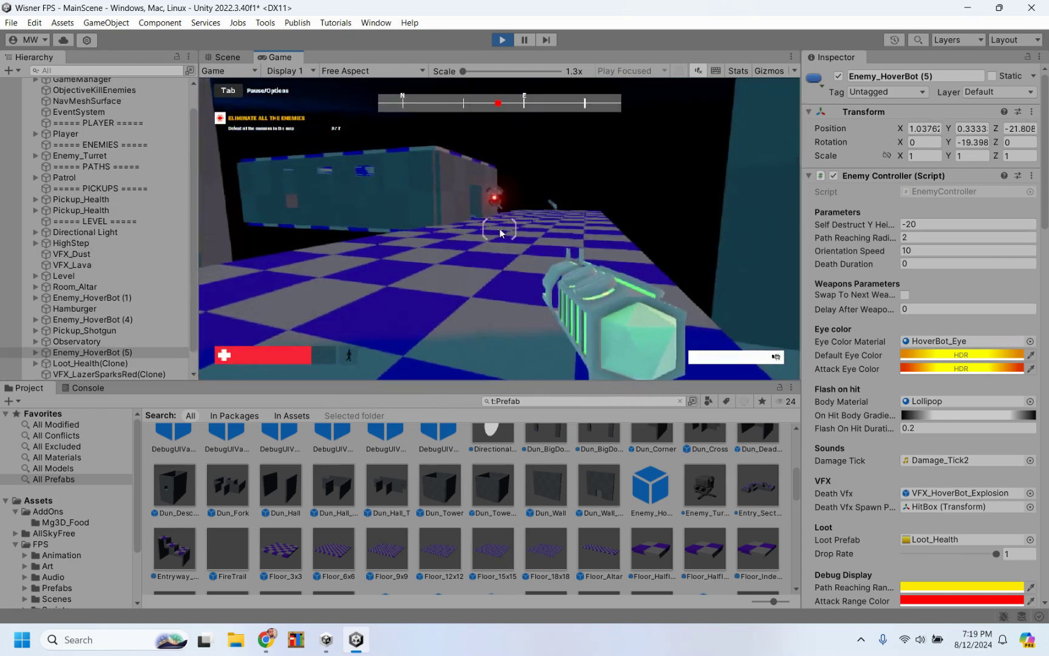
click(500, 229)
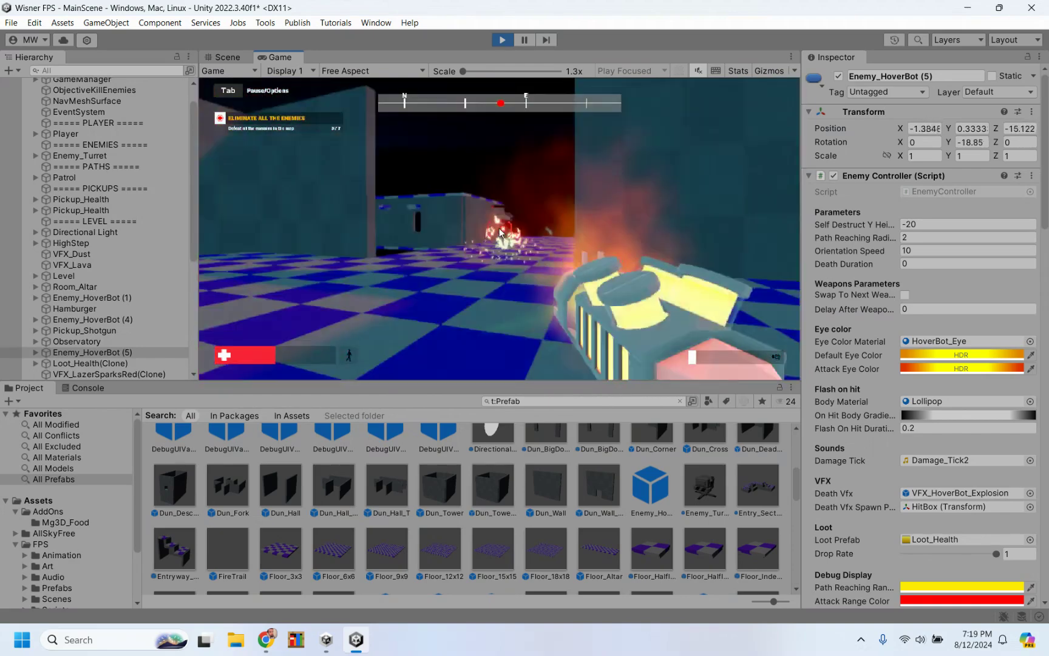
key(s)
key(w)
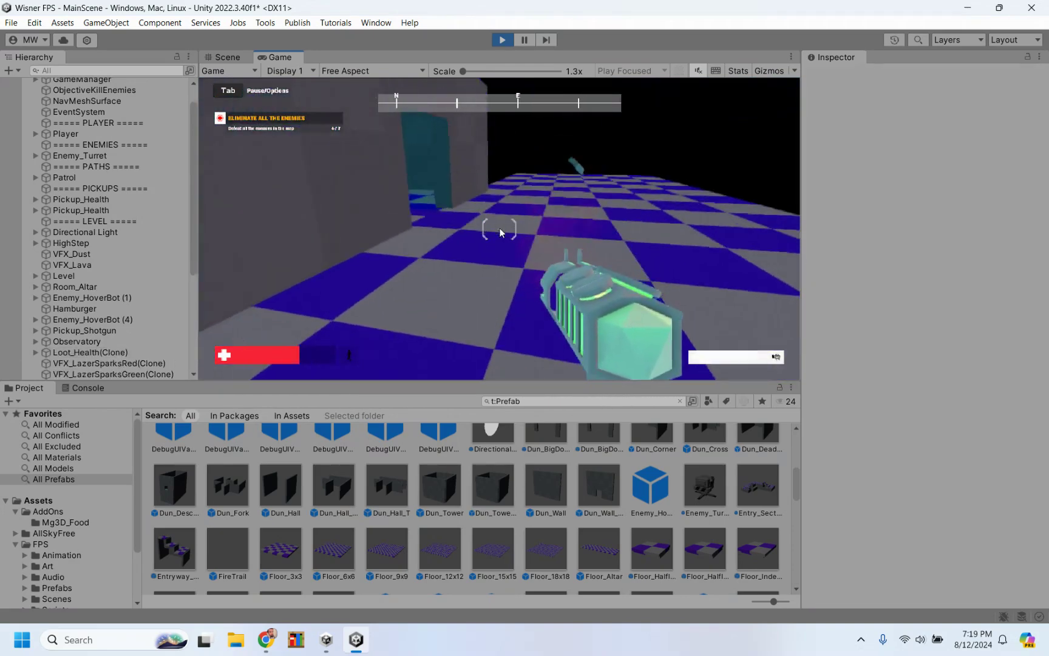
key(w)
key(s)
click(502, 40)
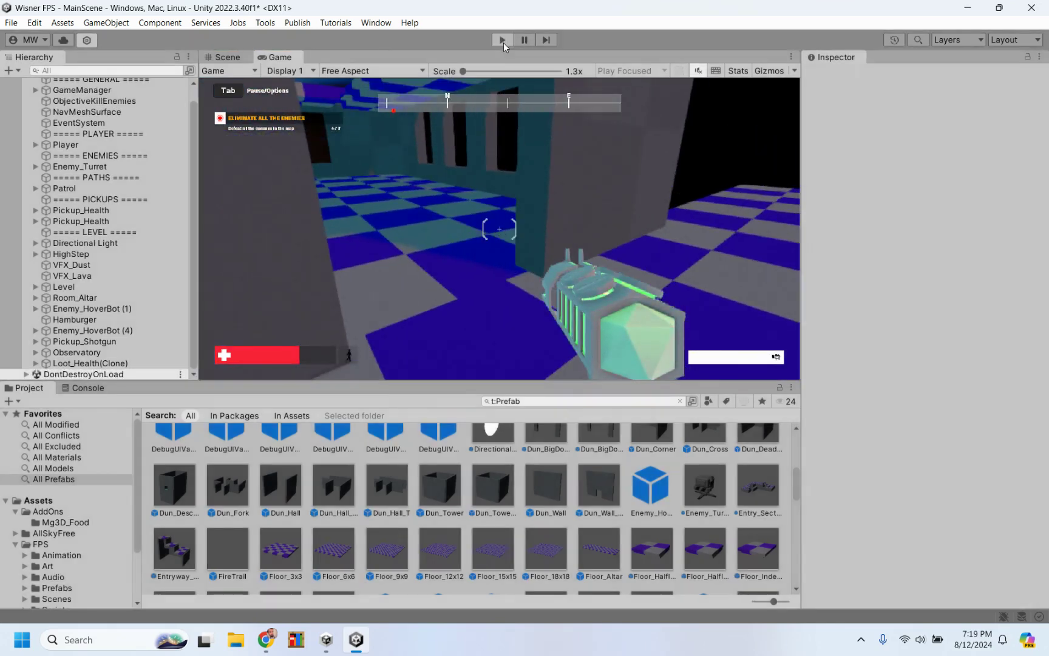
Rebake the NavMeshSurface for the Humanoid agent so that it includes the Observatory, and check its coverage.
click(101, 112)
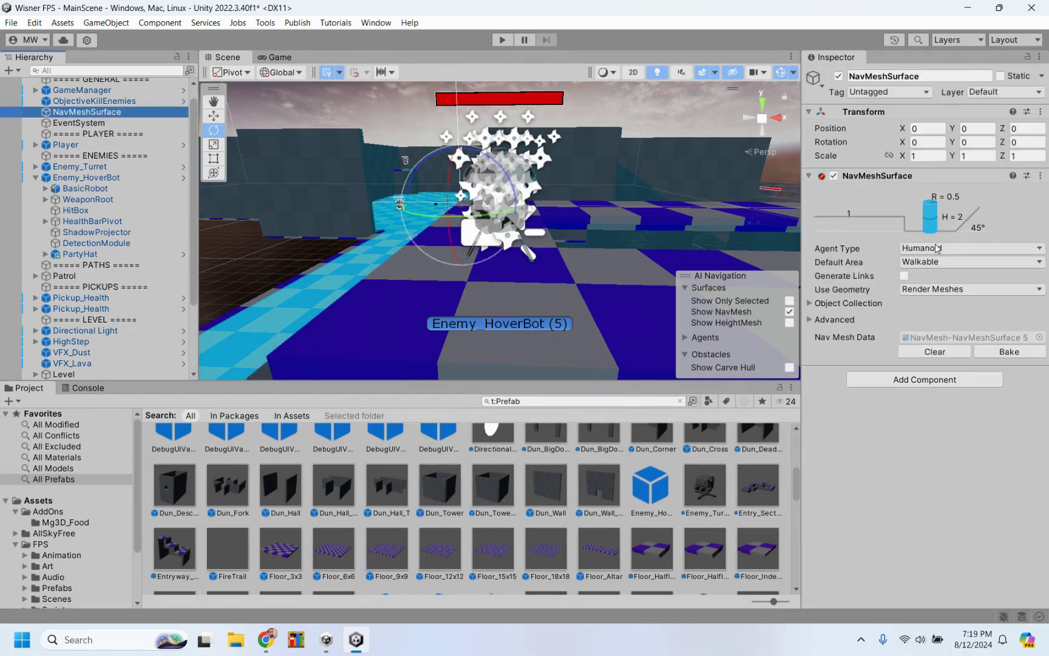
click(1009, 352)
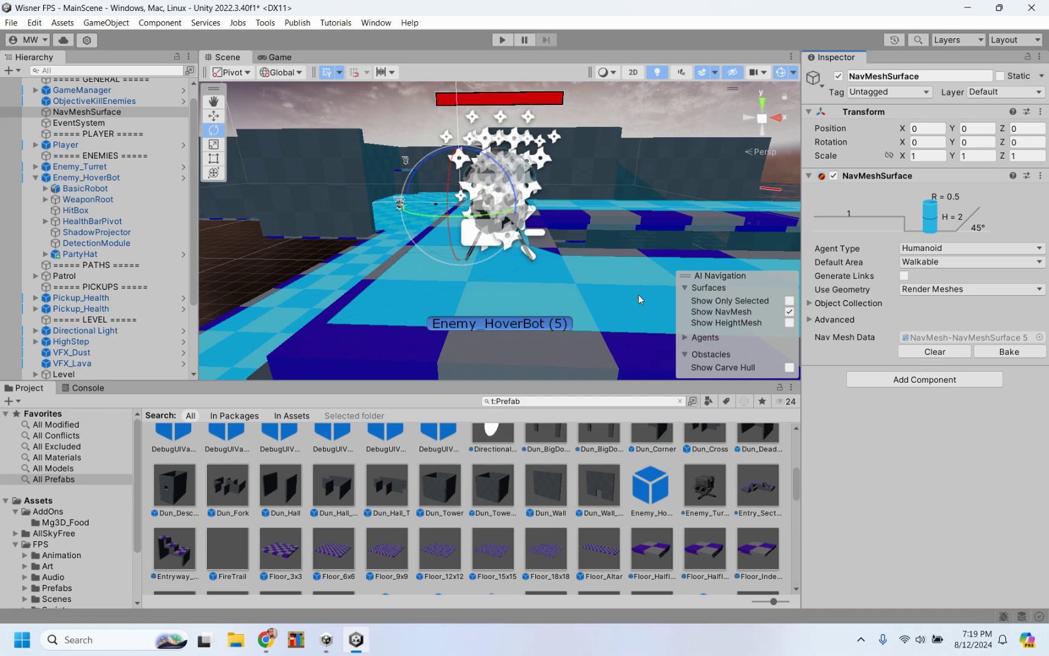
scroll(652, 255, down, 6)
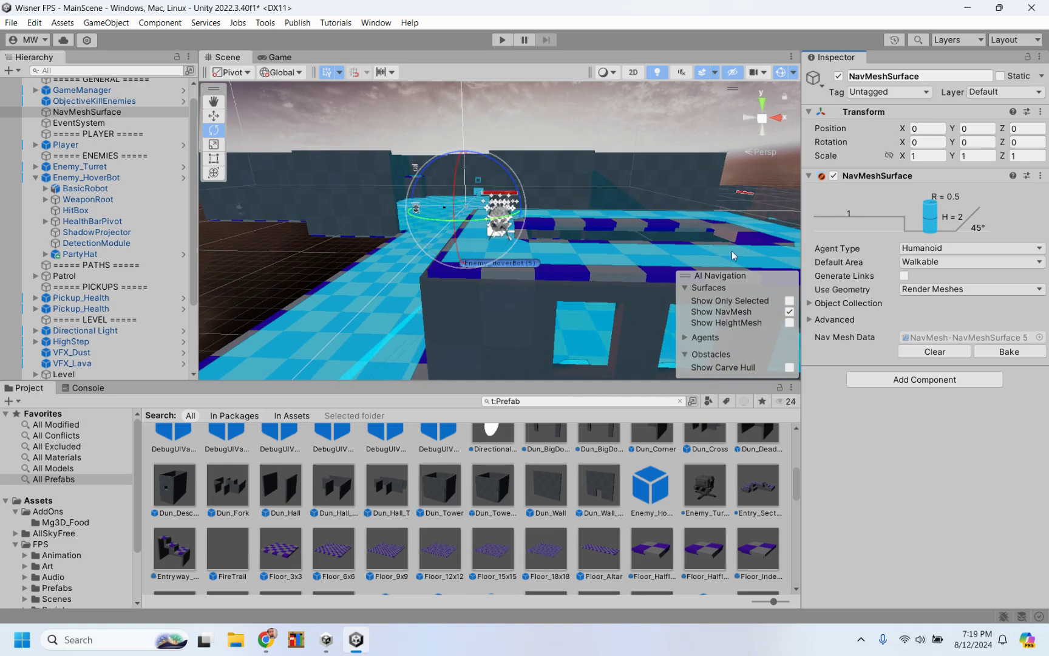
Play-test the level, shooting through the starting room to the Observatory to observe the hover bot on its roof, and stop the game.
click(503, 39)
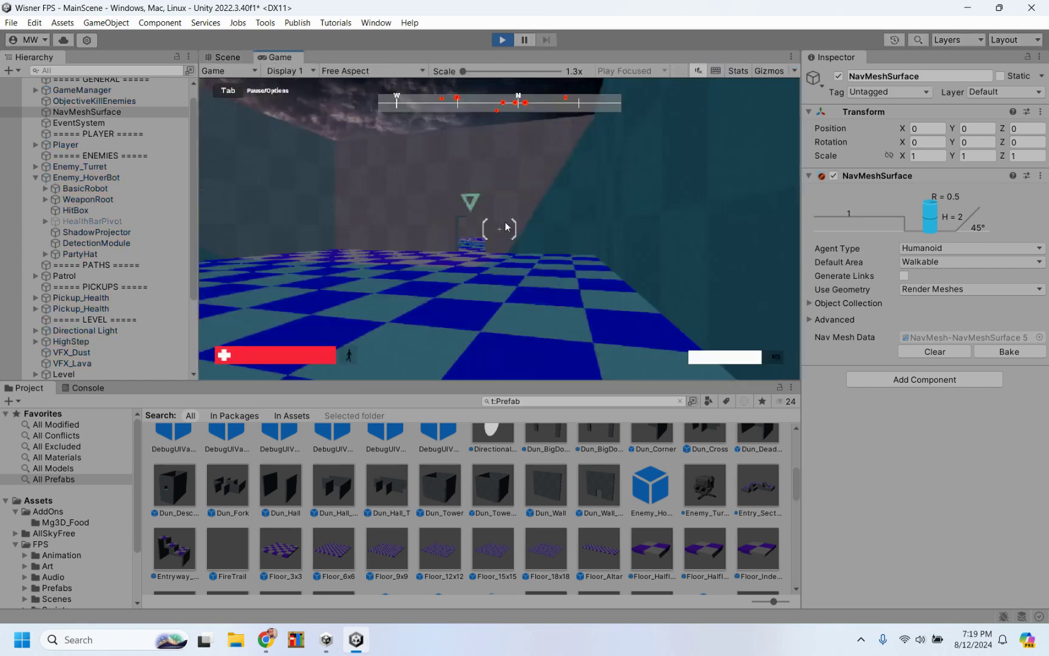
click(501, 166)
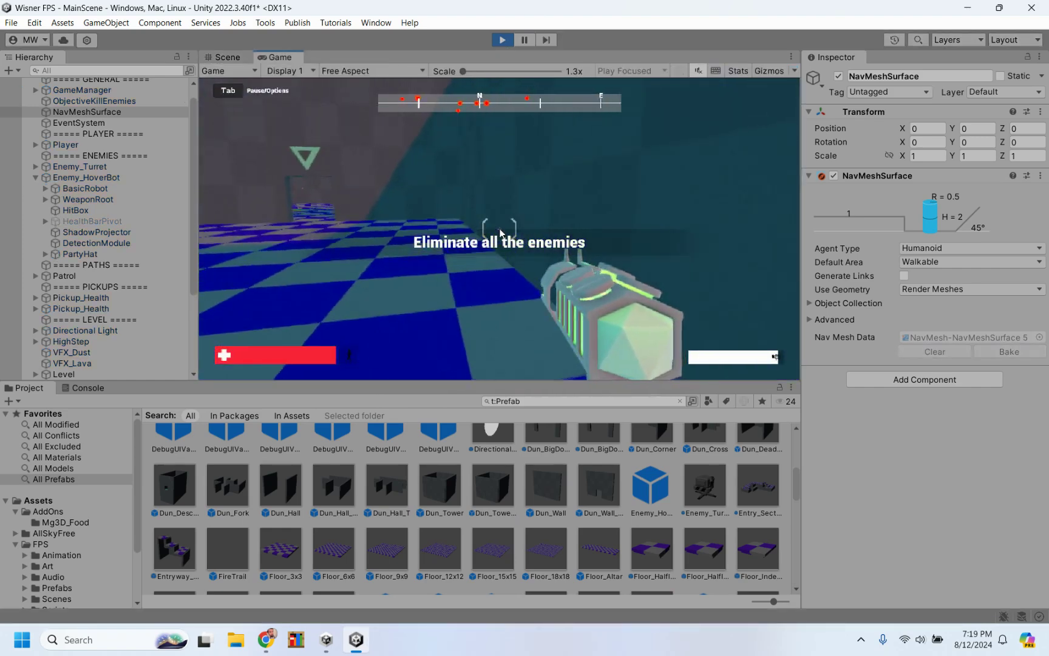
key(w)
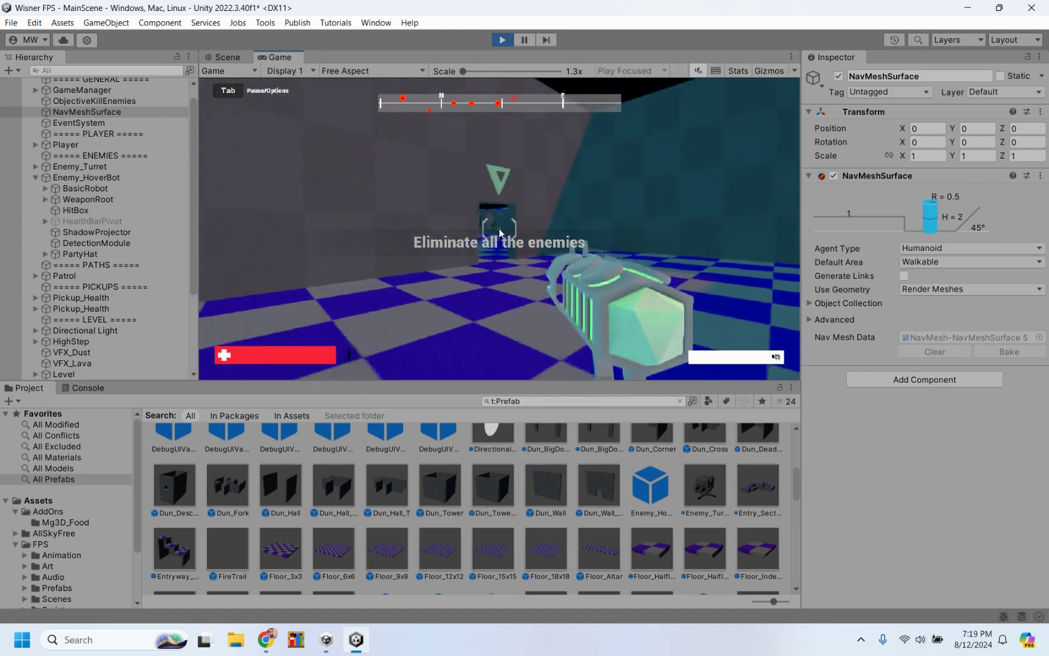
key(w)
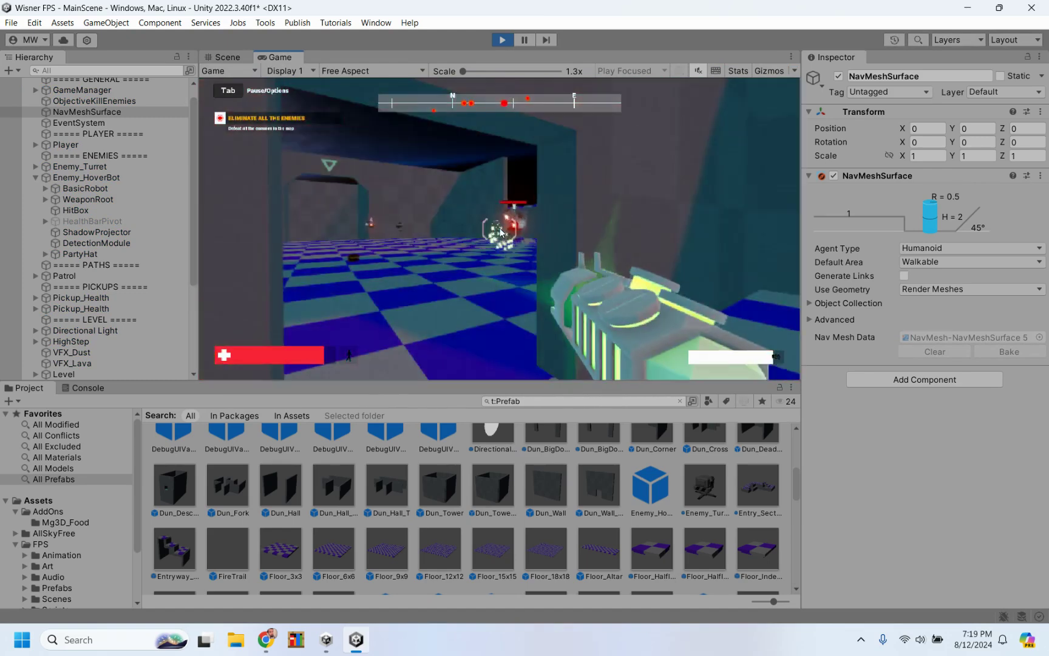
key(w)
click(499, 232)
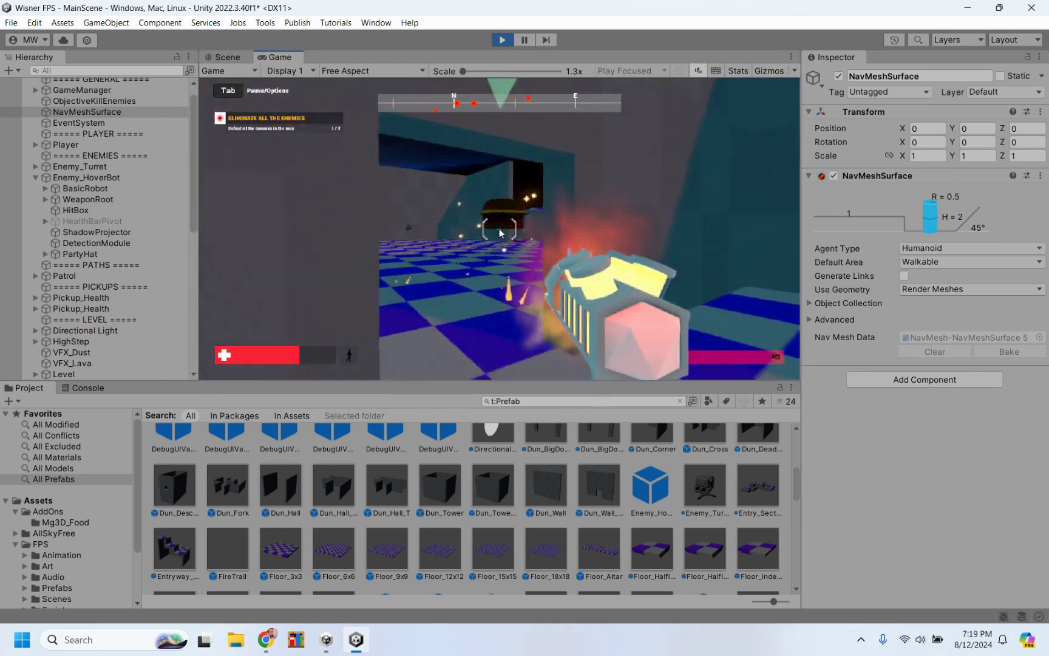
key(w)
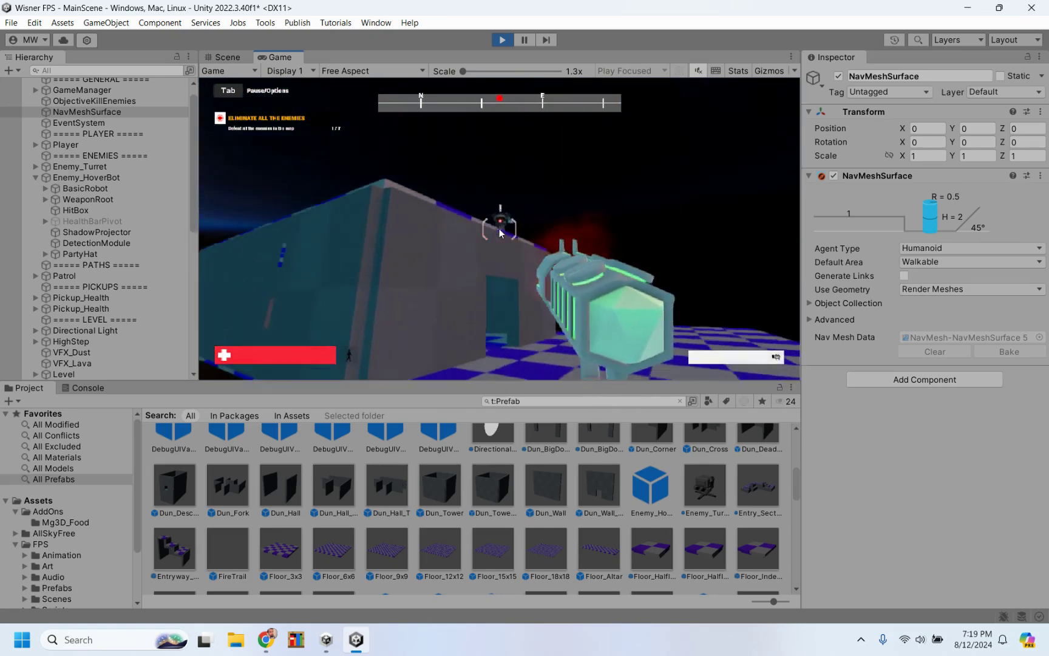
key(w)
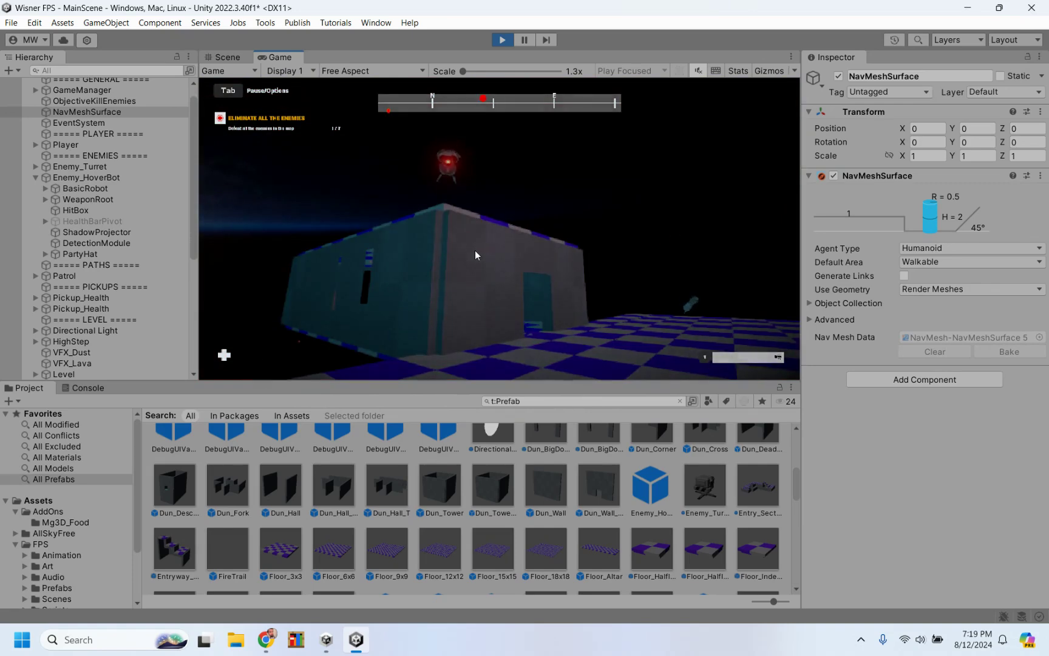
click(504, 41)
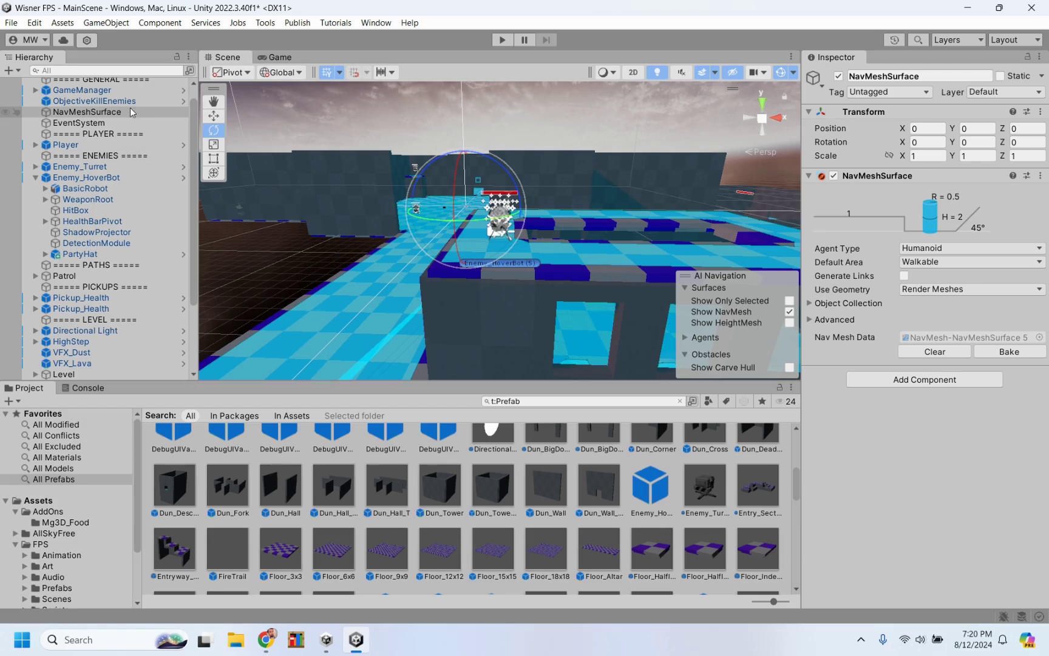
Turn off Must Kill All Enemies in the ObjectiveKillEnemies object's script settings.
scroll(132, 111, up, 1)
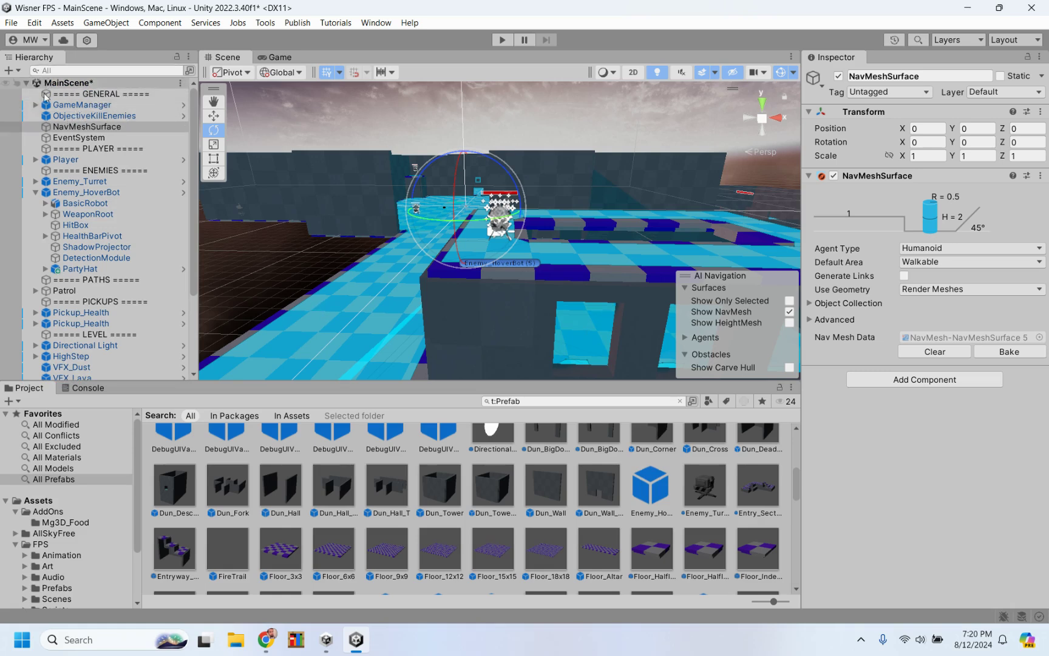
click(69, 116)
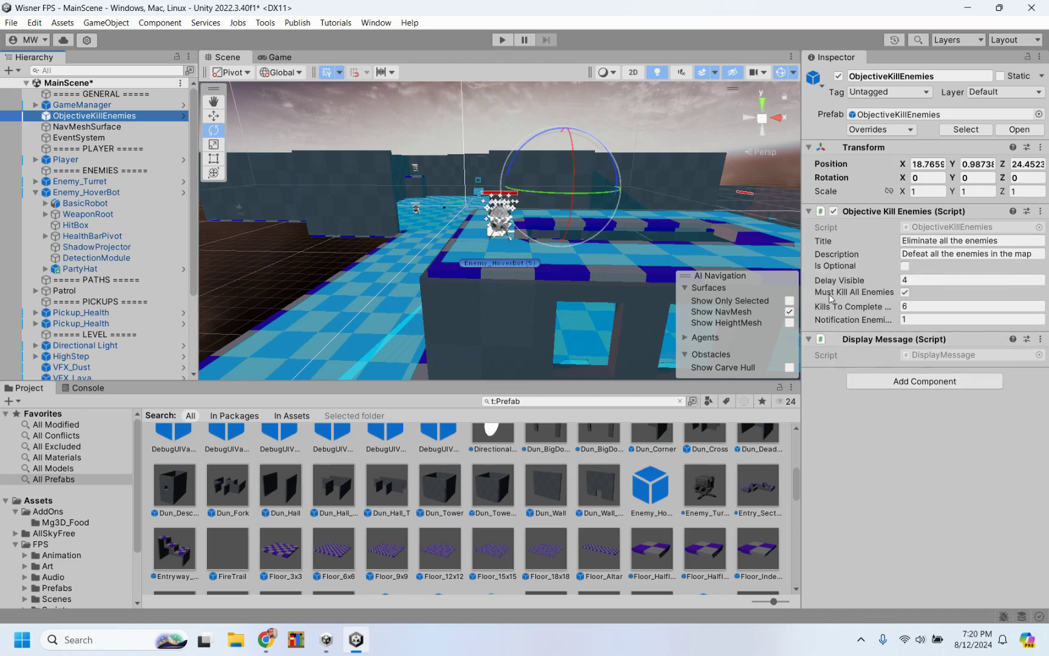
click(905, 293)
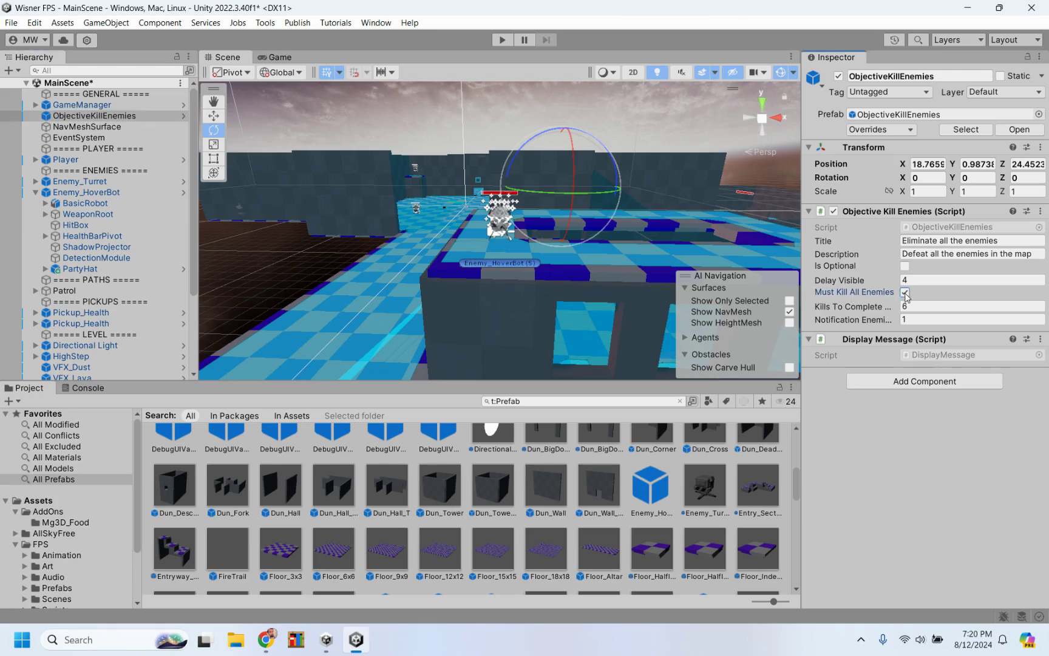
click(950, 296)
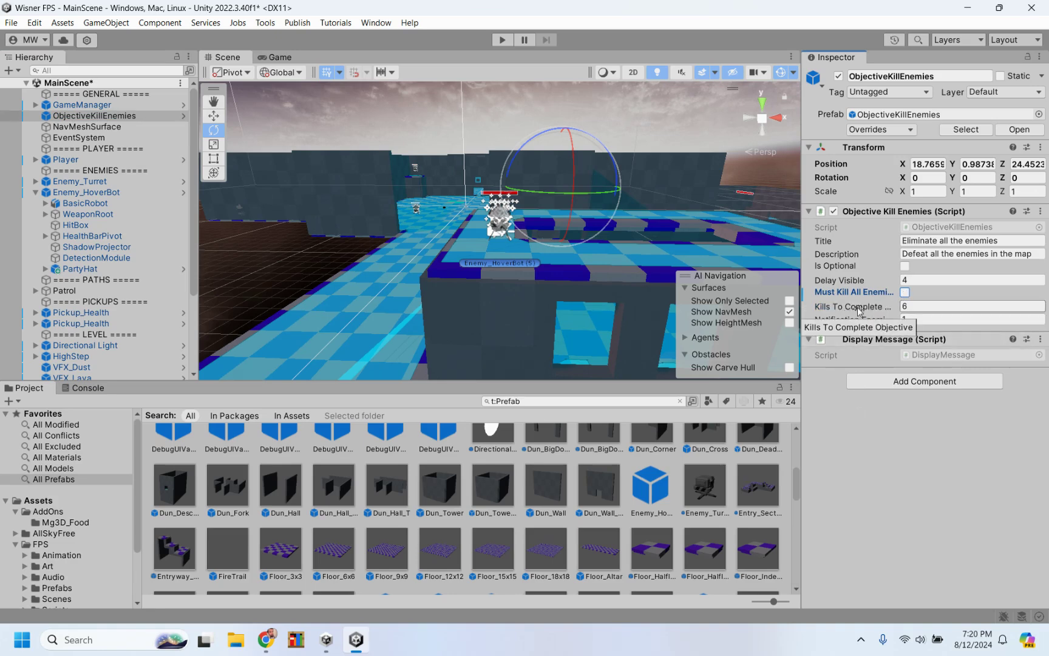
Change the kill objective's title to "Eliminate 2 enemies".
click(951, 245)
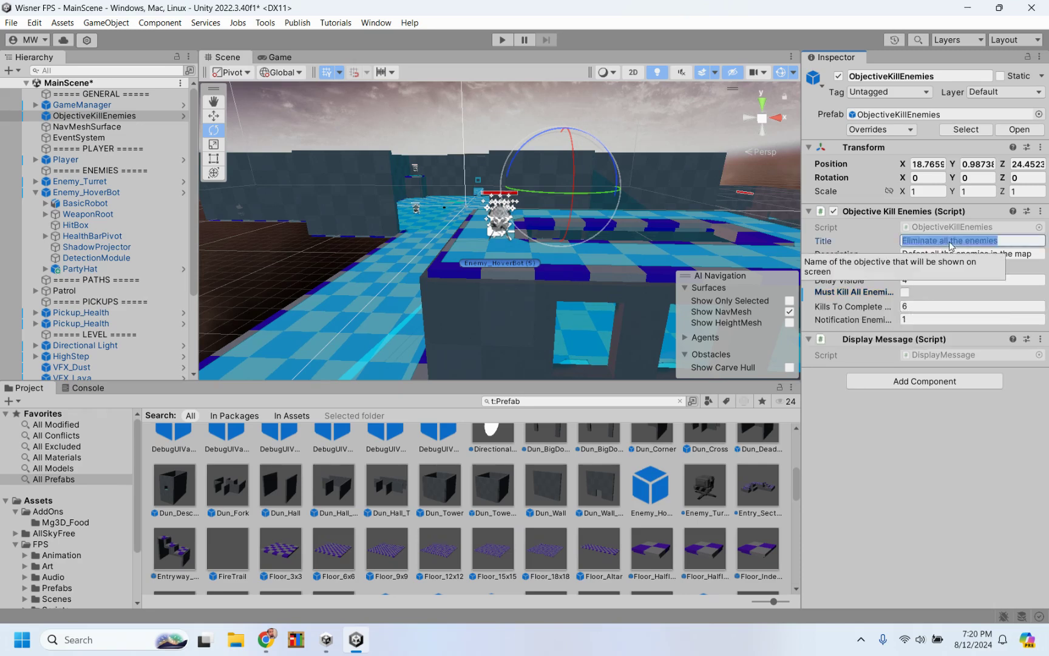
click(945, 242)
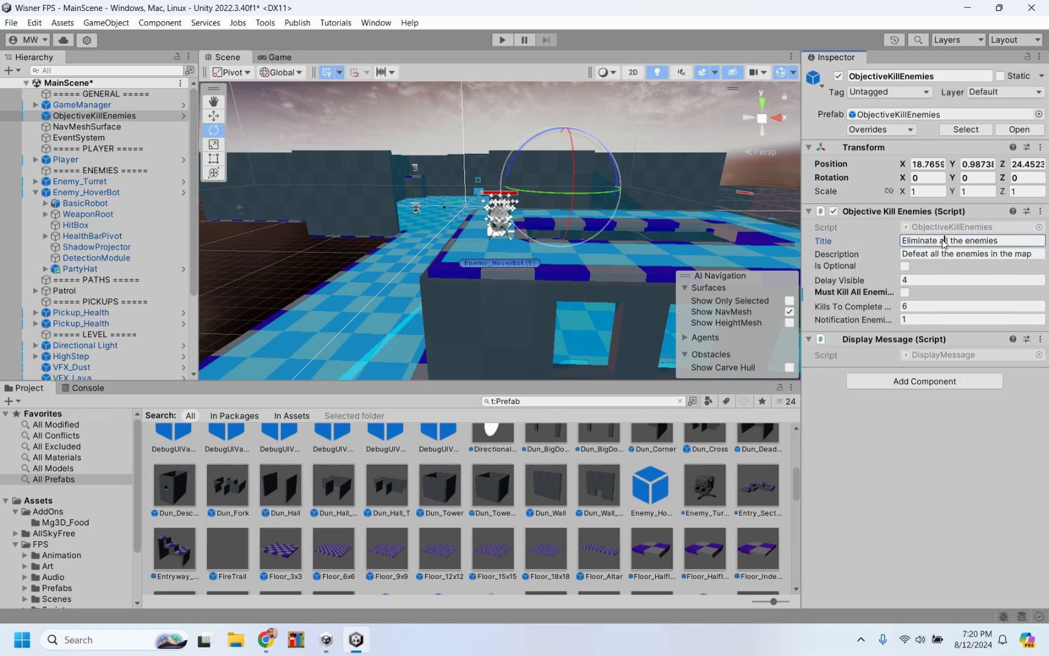
click(953, 241)
key(Right)
key(Right)
key(Right)
key(BackSpace)
key(BackSpace)
key(BackSpace)
key(BackSpace)
key(BackSpace)
key(BackSpace)
key(BackSpace)
key(BackSpace)
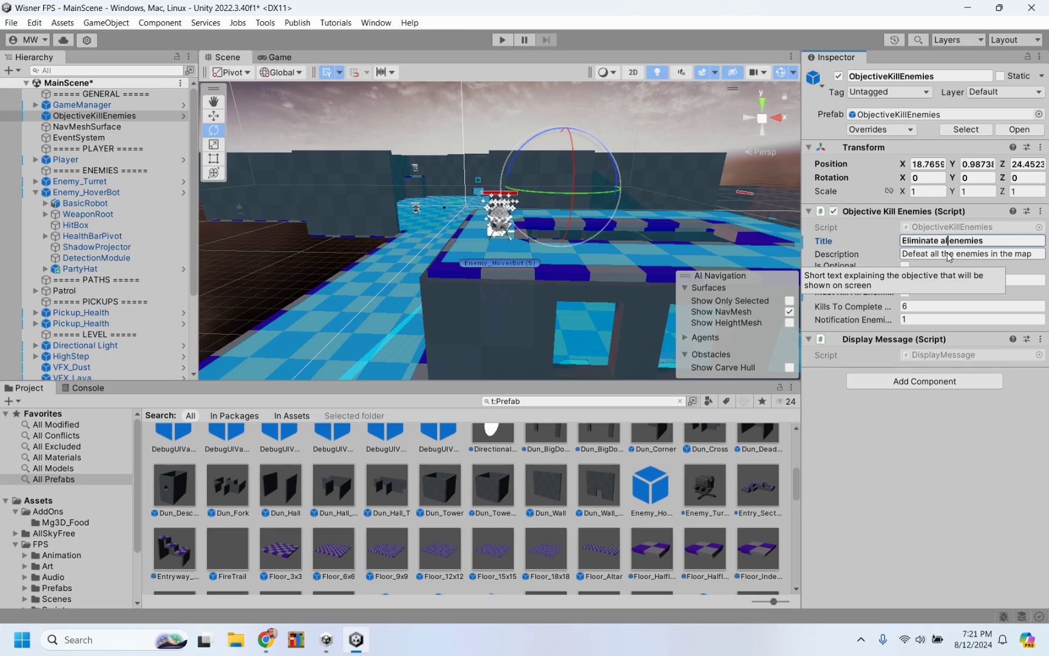
text(2)
Set the kill objective's description to "Defeat 2 enemies" and its Kills To Complete Objective value to 2.
click(932, 257)
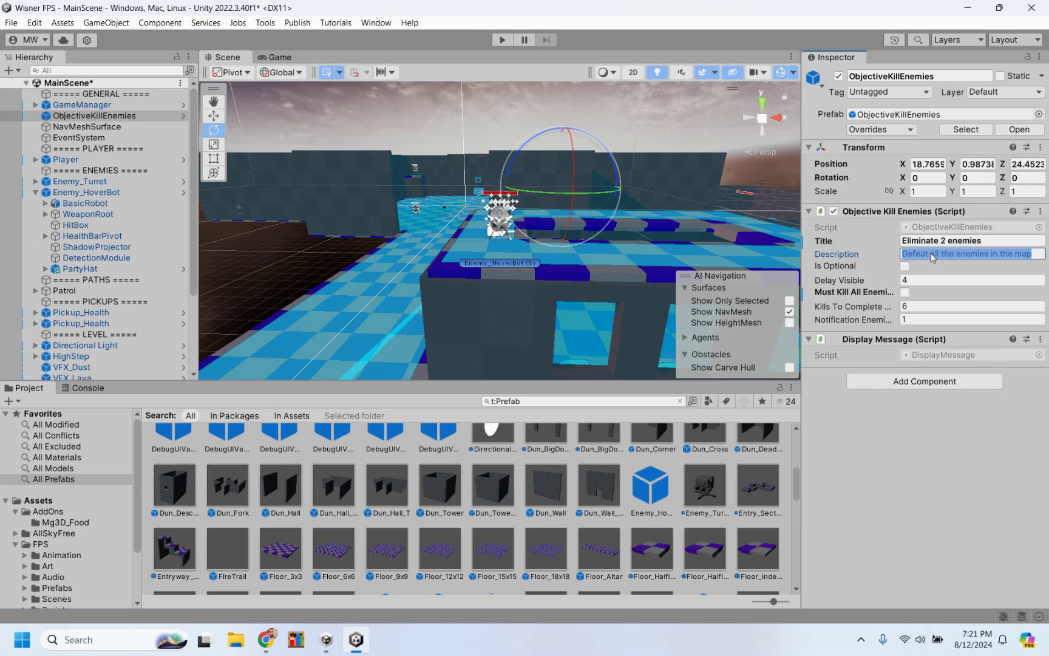
text(Defe)
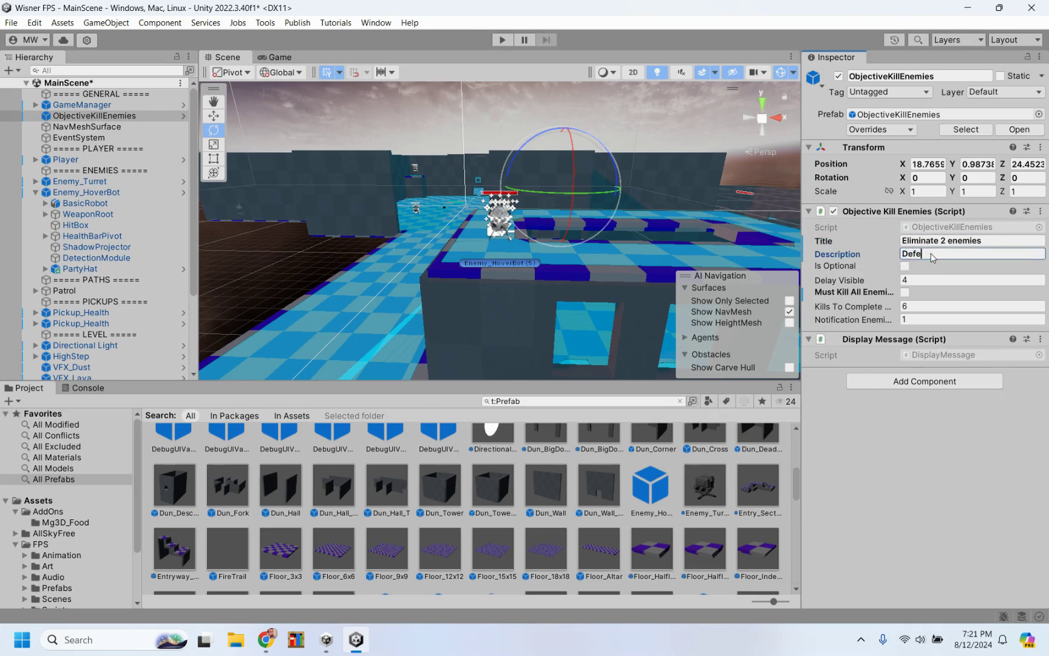
text(at 2 enemies)
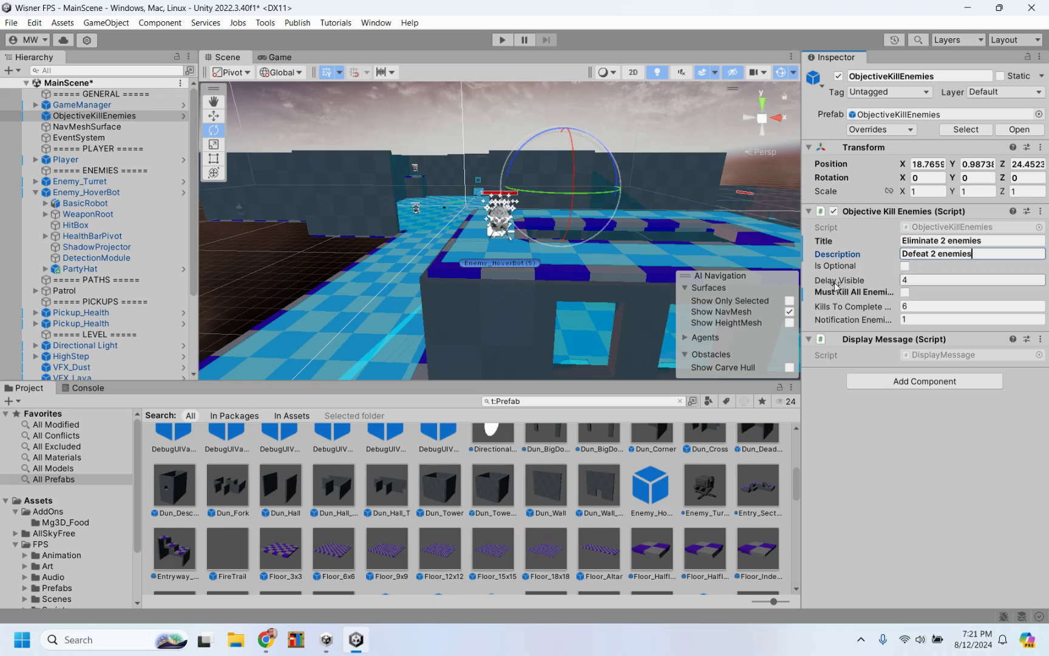
click(920, 306)
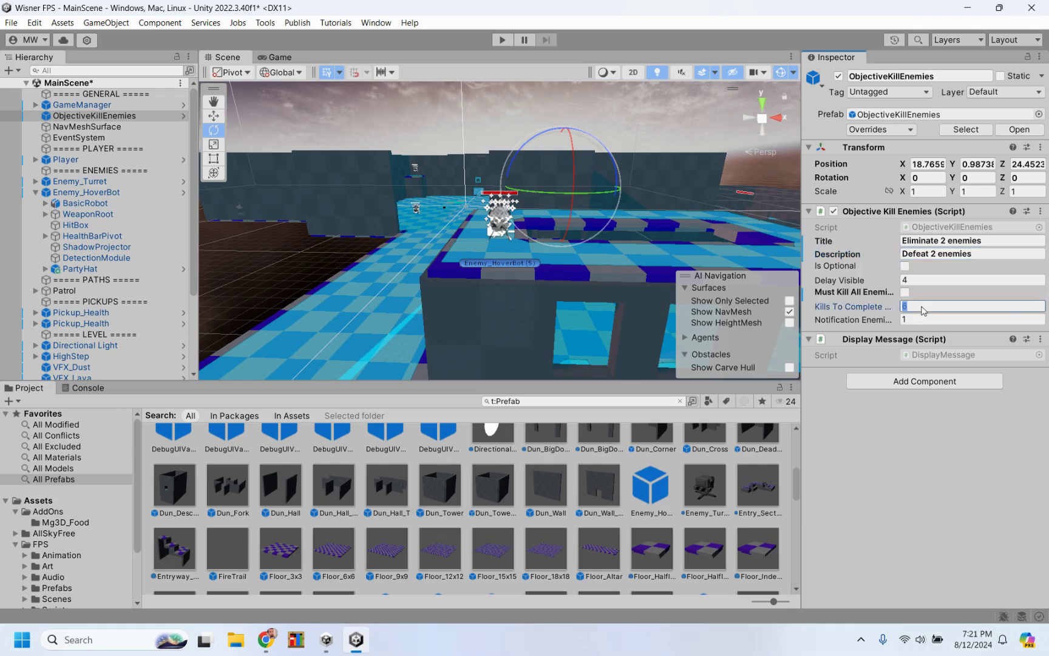
text(2)
click(862, 435)
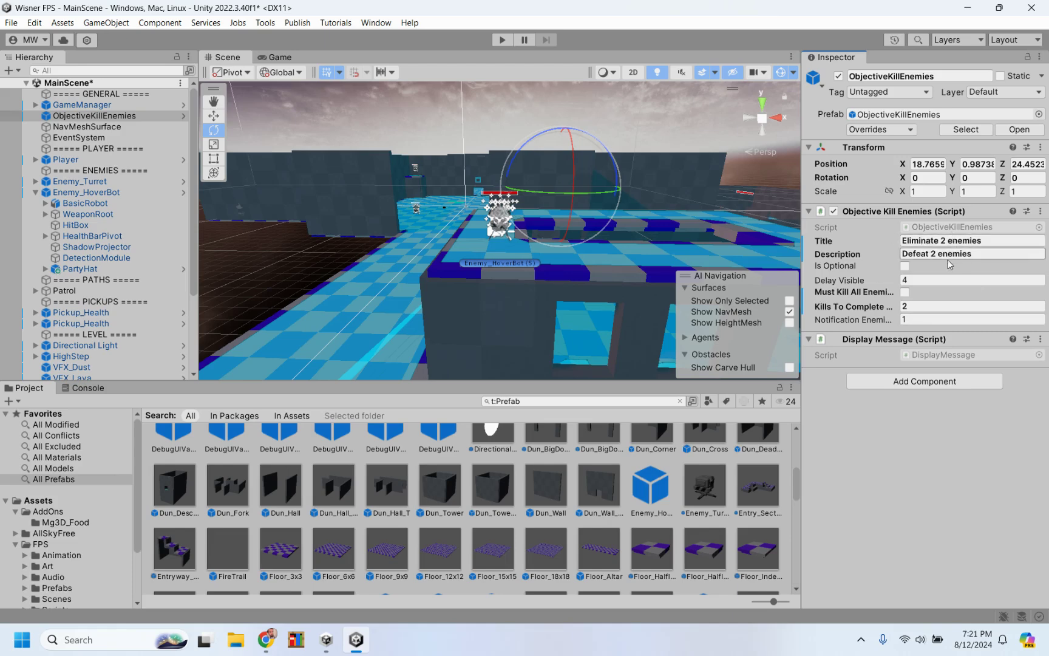
Play-test the revised objective by shooting two enemies from the starting room through to the win screen, and stop the game.
click(507, 41)
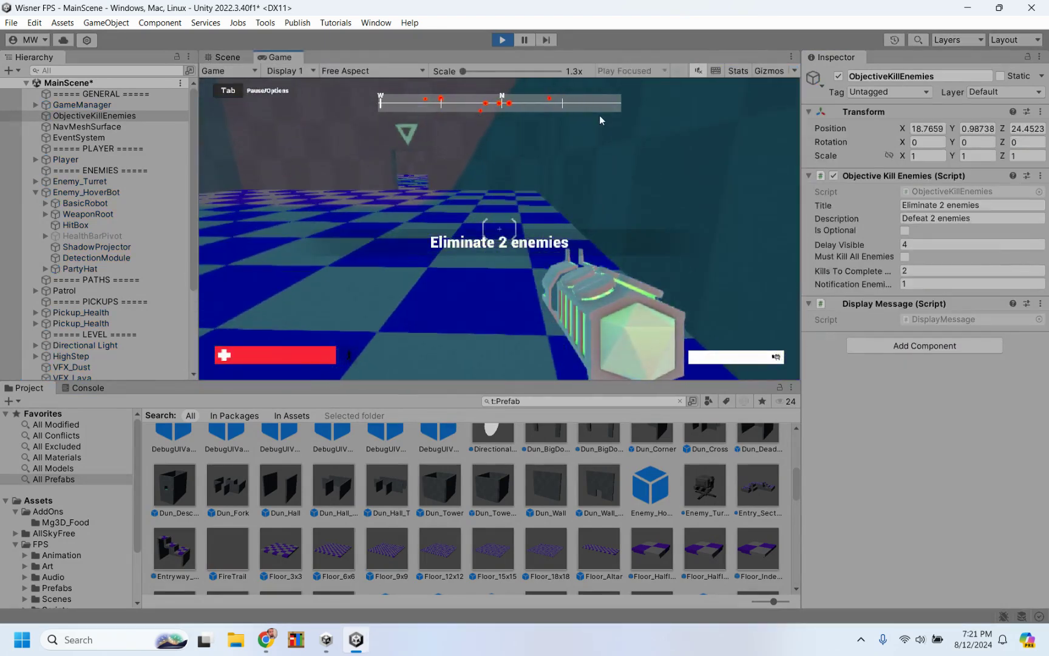
key(w)
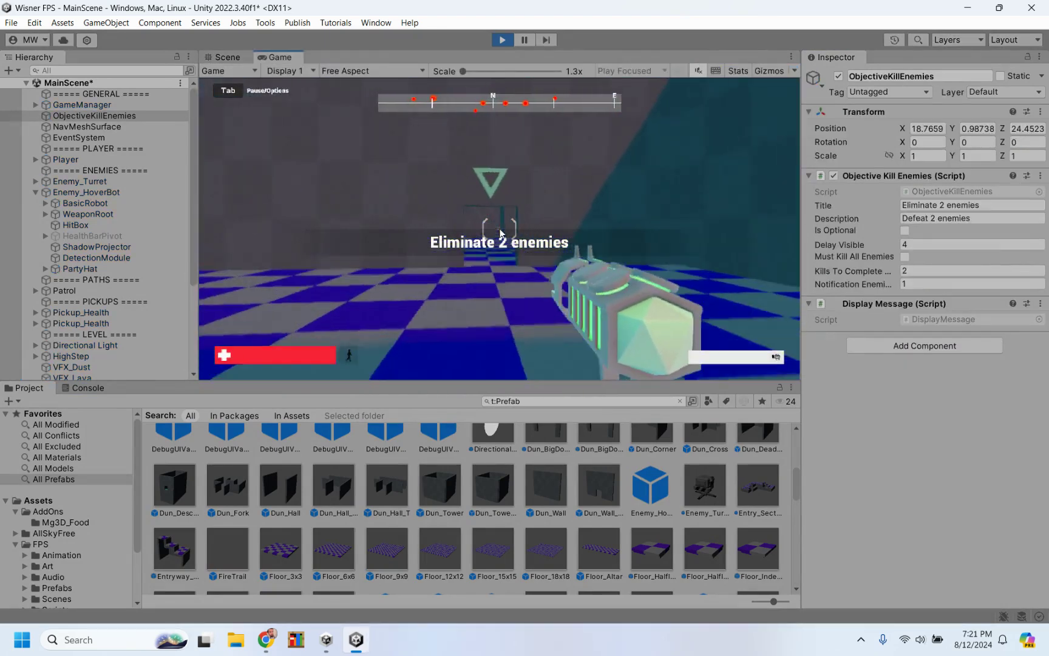
click(500, 232)
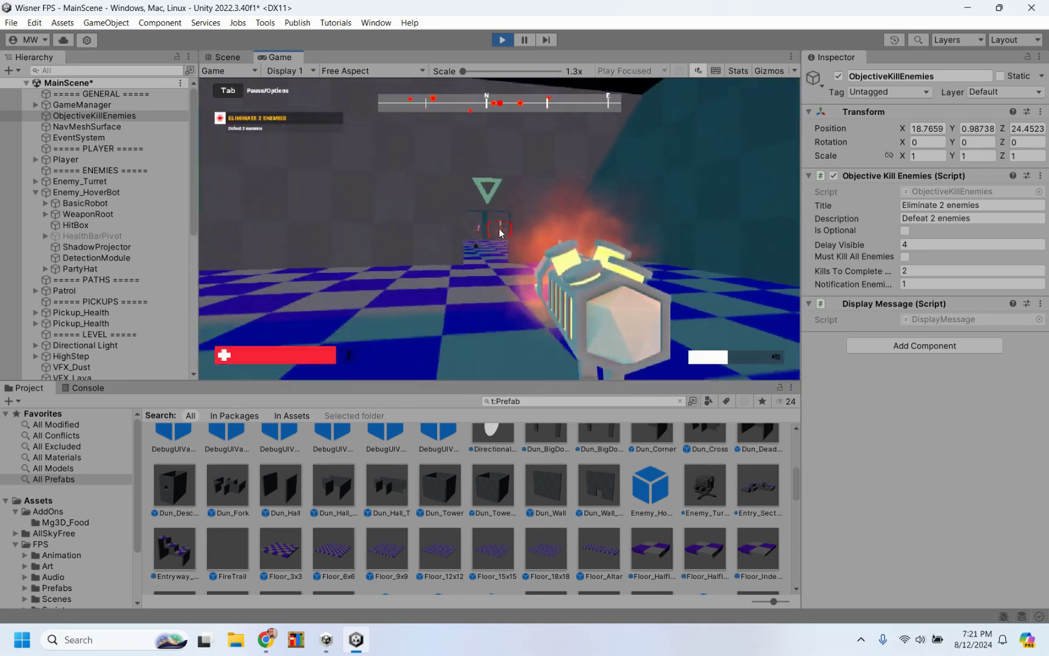
click(500, 232)
click(500, 232)
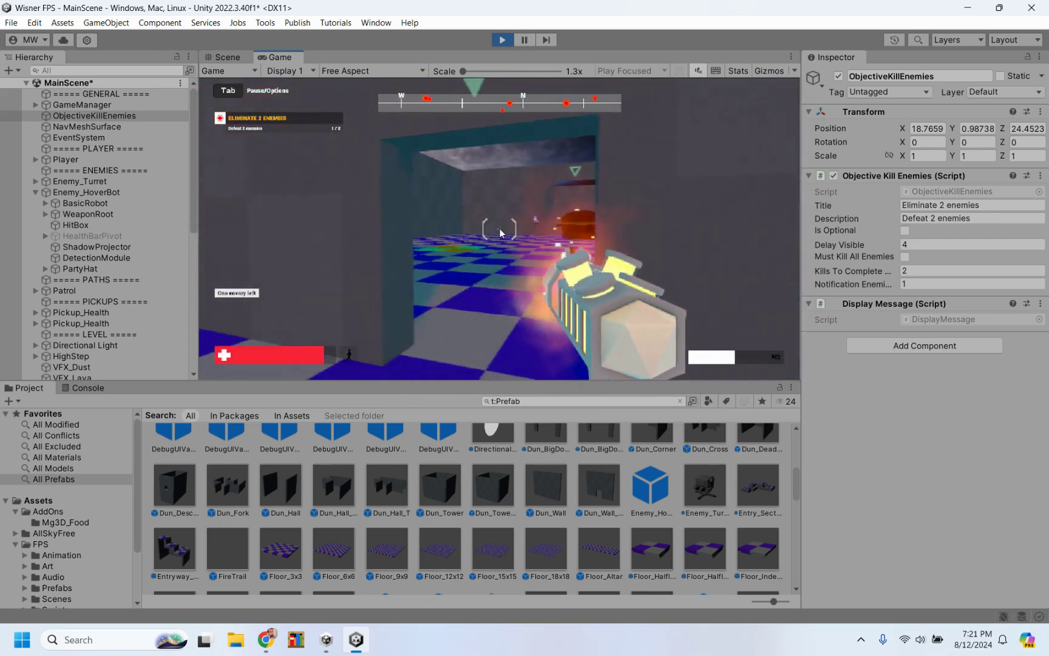
key(w)
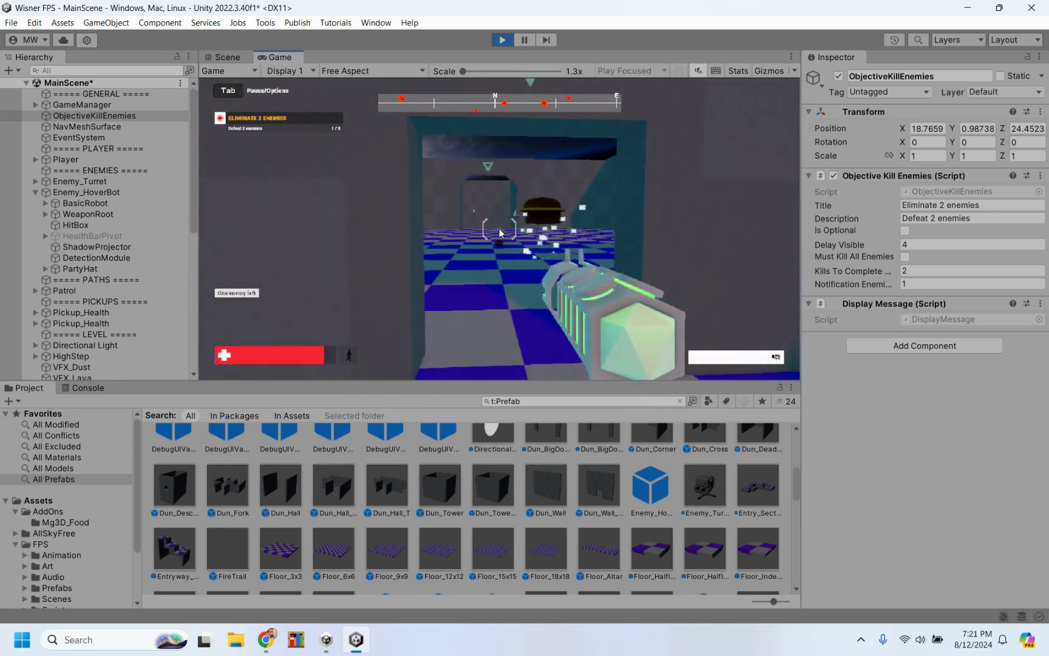
click(500, 232)
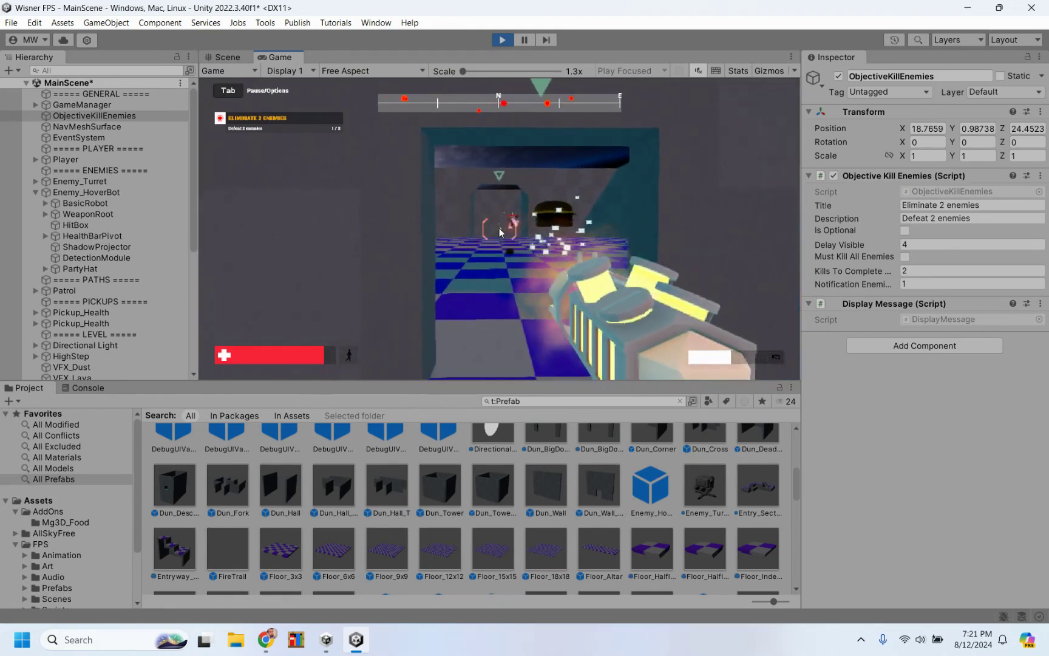
key(s)
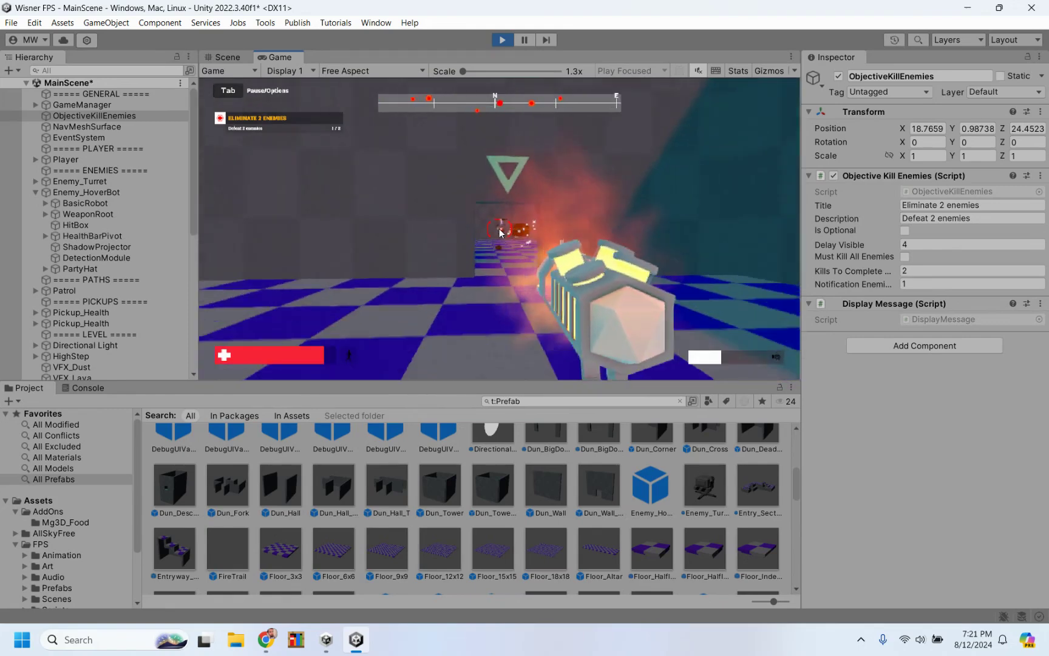
click(500, 232)
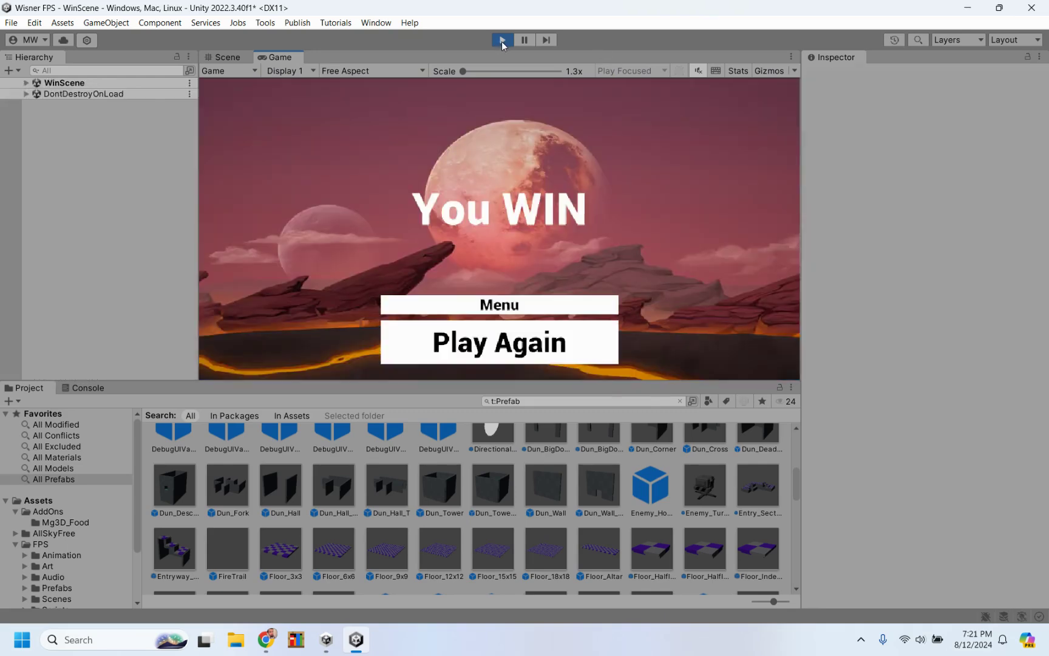
click(502, 42)
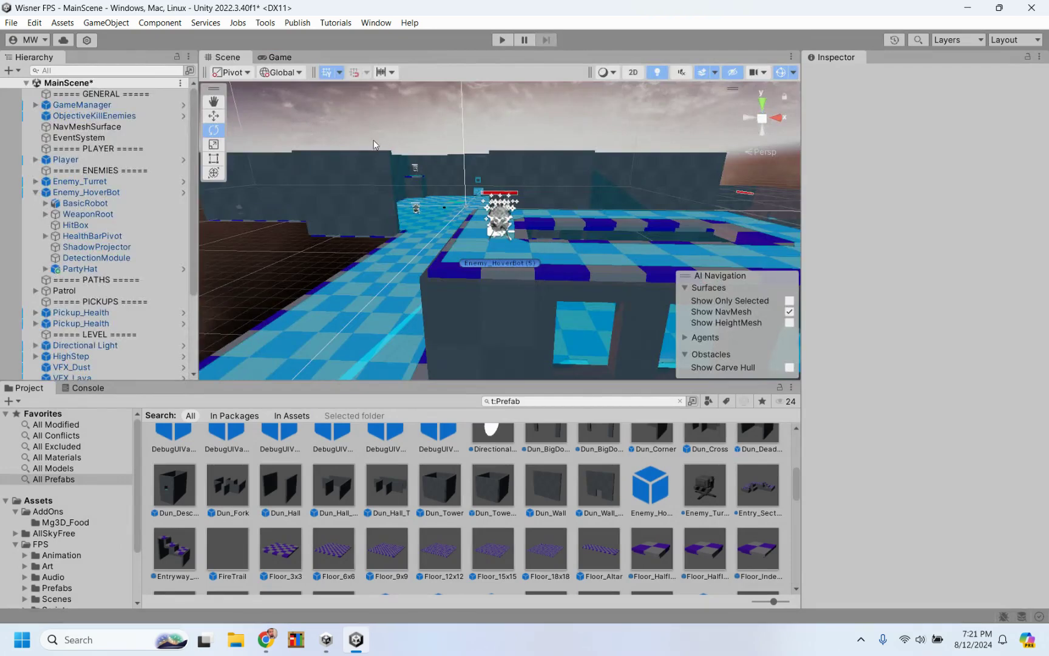
Review the ObjectiveKillEnemies settings, including Is Optional, and search the project's prefabs for "obje".
click(94, 115)
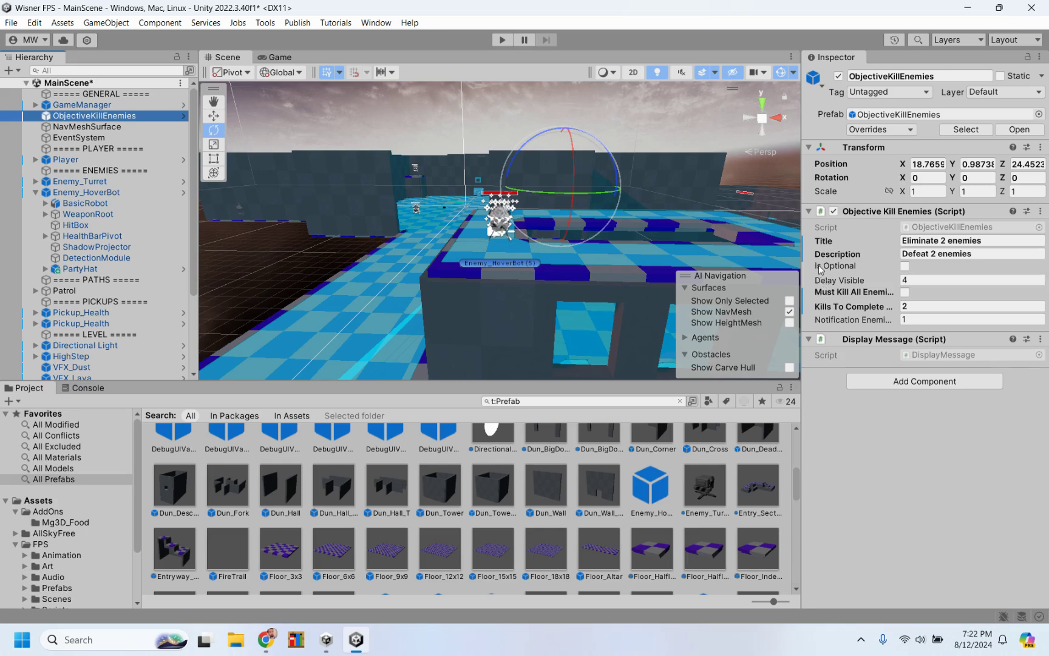
mouse_move(850, 269)
click(571, 401)
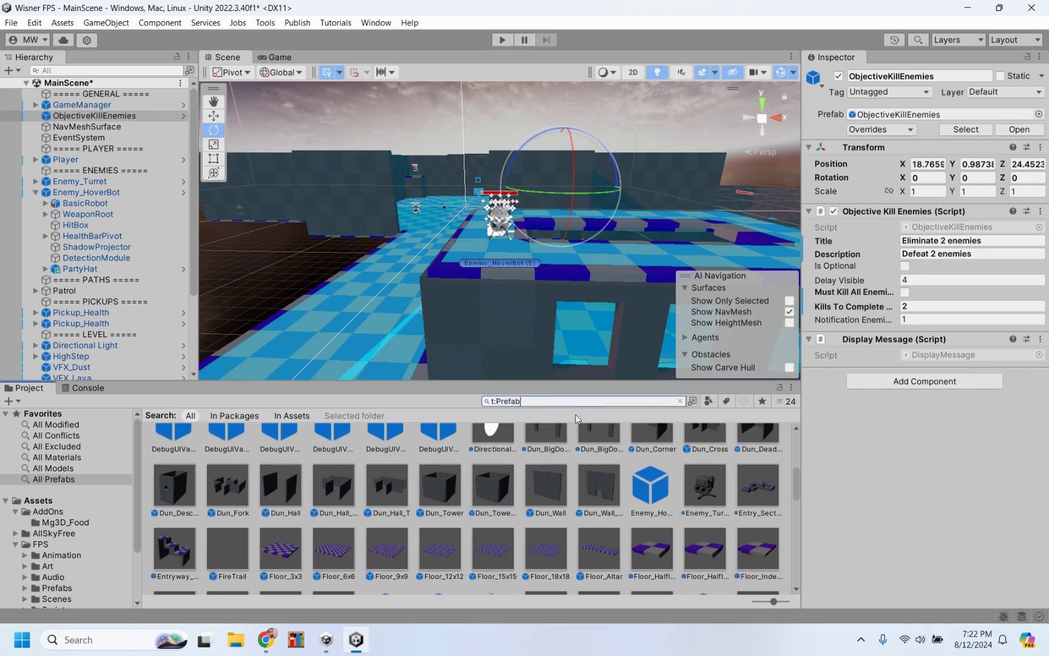
text(o)
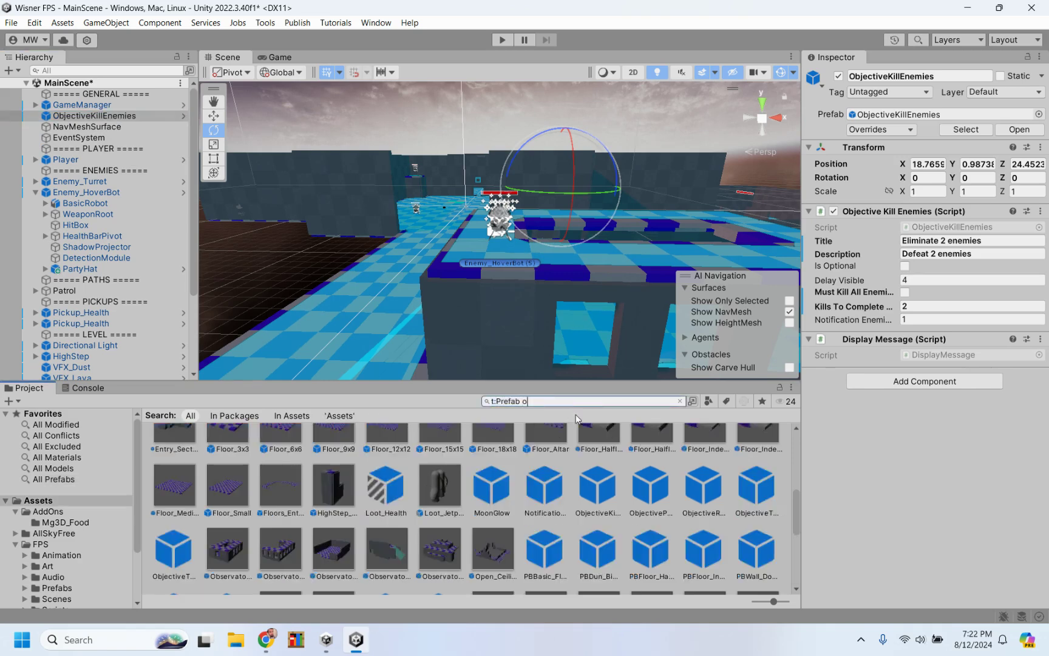
text(bje)
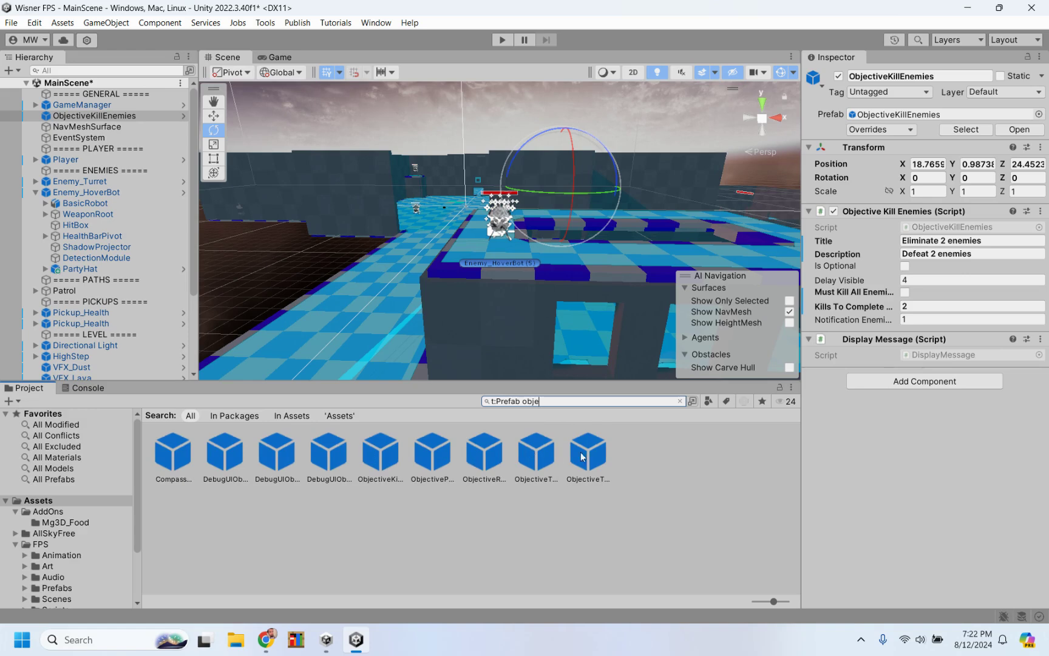
Examine the settings of the available objective prefabs, including ObjectiveKillEnemies and ObjectivePickupItem.
click(536, 455)
click(380, 455)
click(432, 455)
click(476, 461)
click(370, 456)
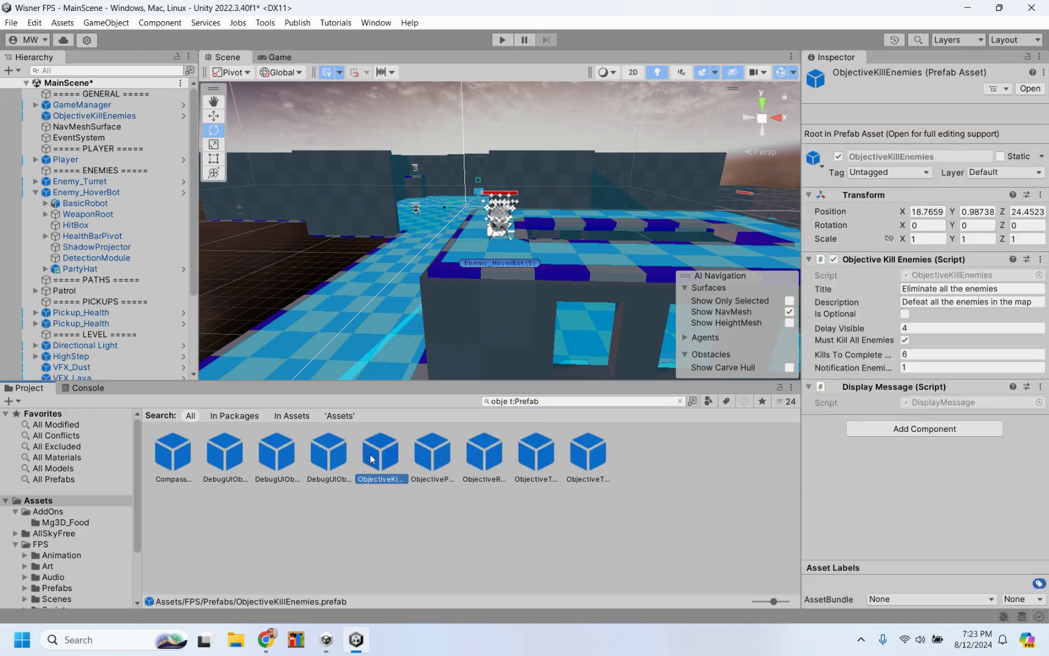
click(443, 467)
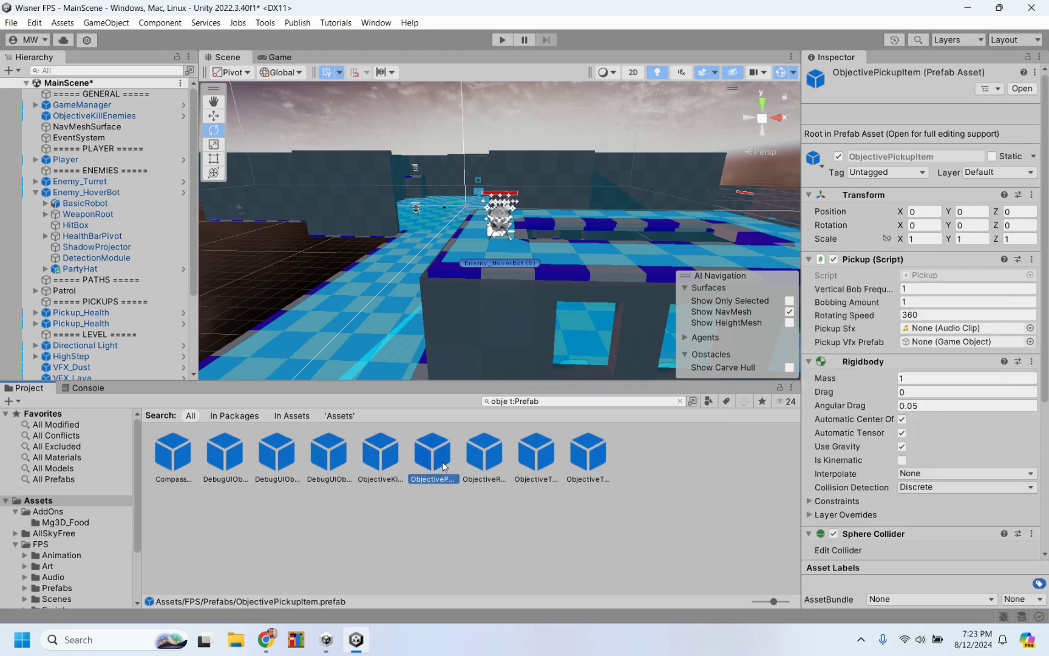
Compare the remaining objective prefabs, including ObjectiveReachPoint and ObjectiveToastPrimary.
click(485, 465)
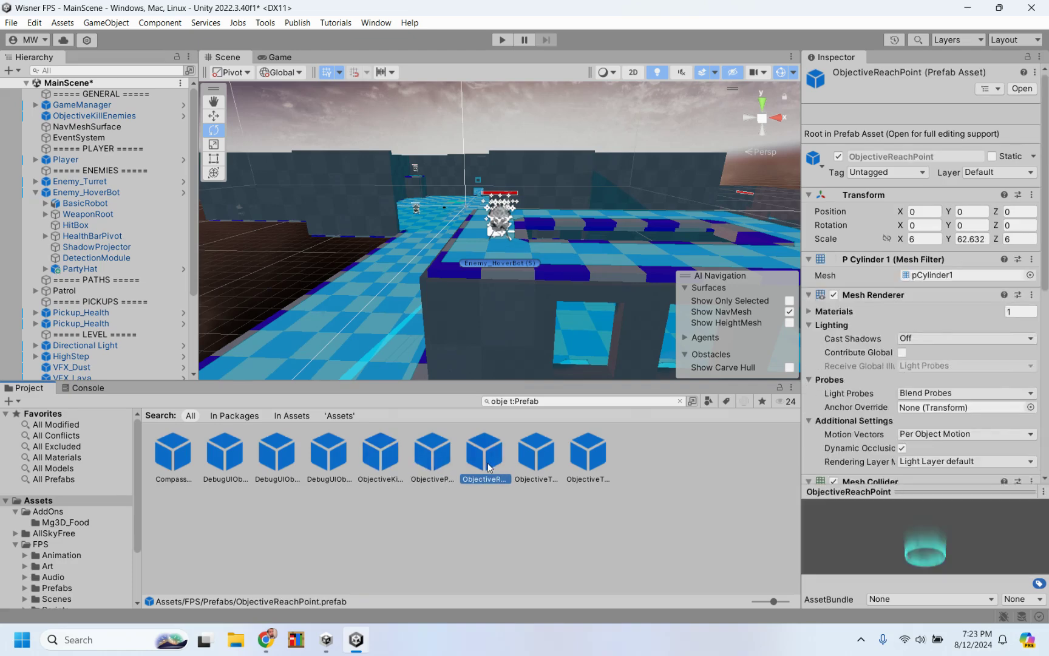
click(529, 465)
click(585, 462)
click(549, 459)
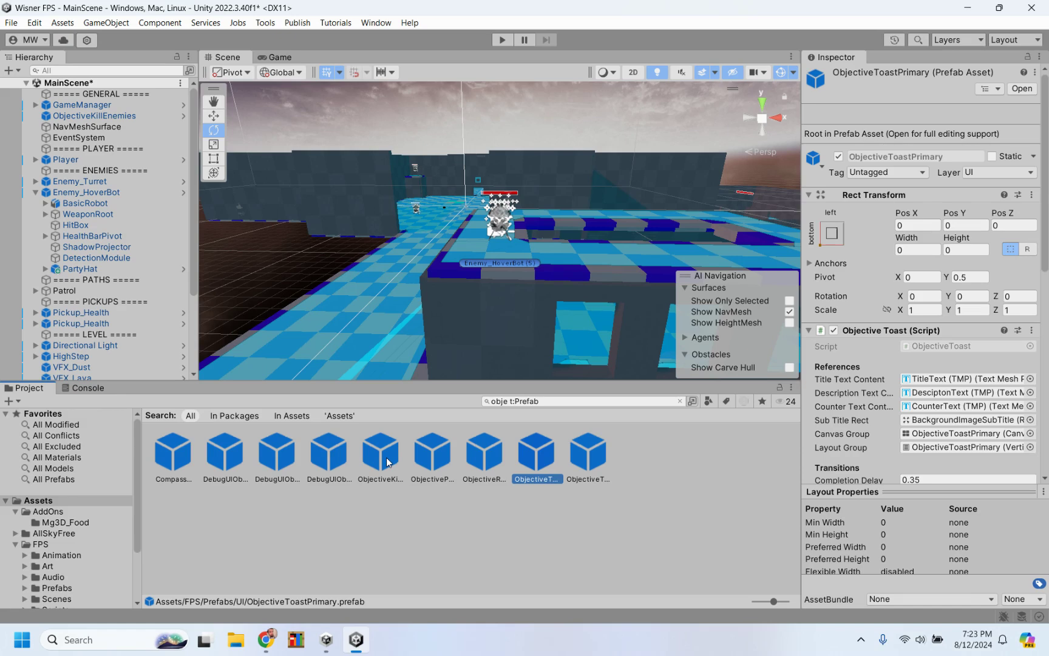
Add the ObjectivePickupItem prefab to the MainScene hierarchy.
click(438, 460)
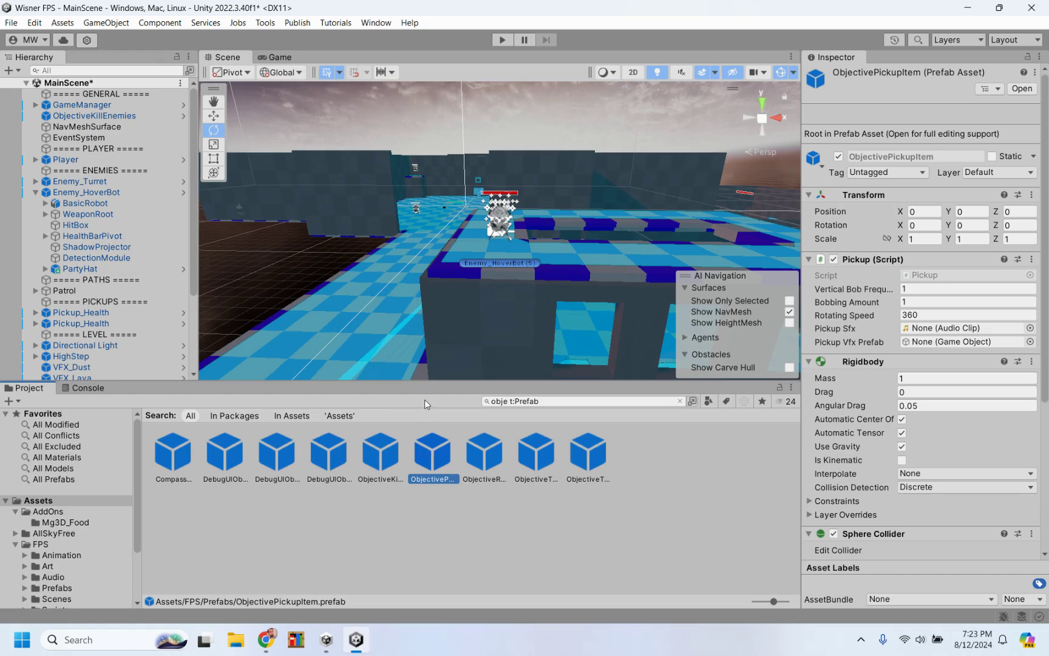
right_click(427, 450)
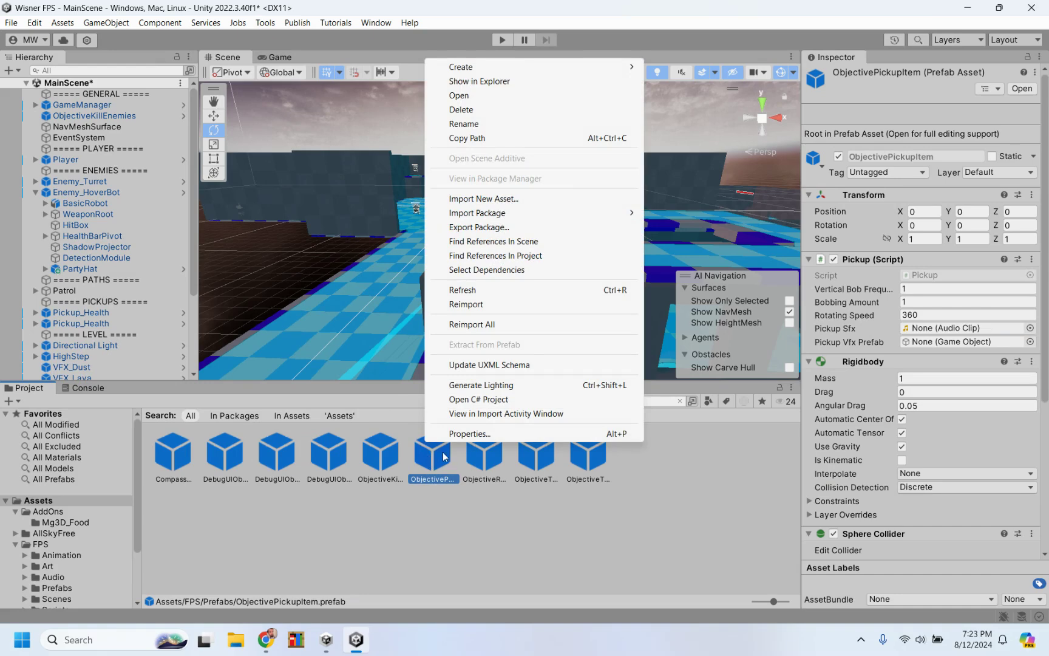
click(454, 531)
click(439, 465)
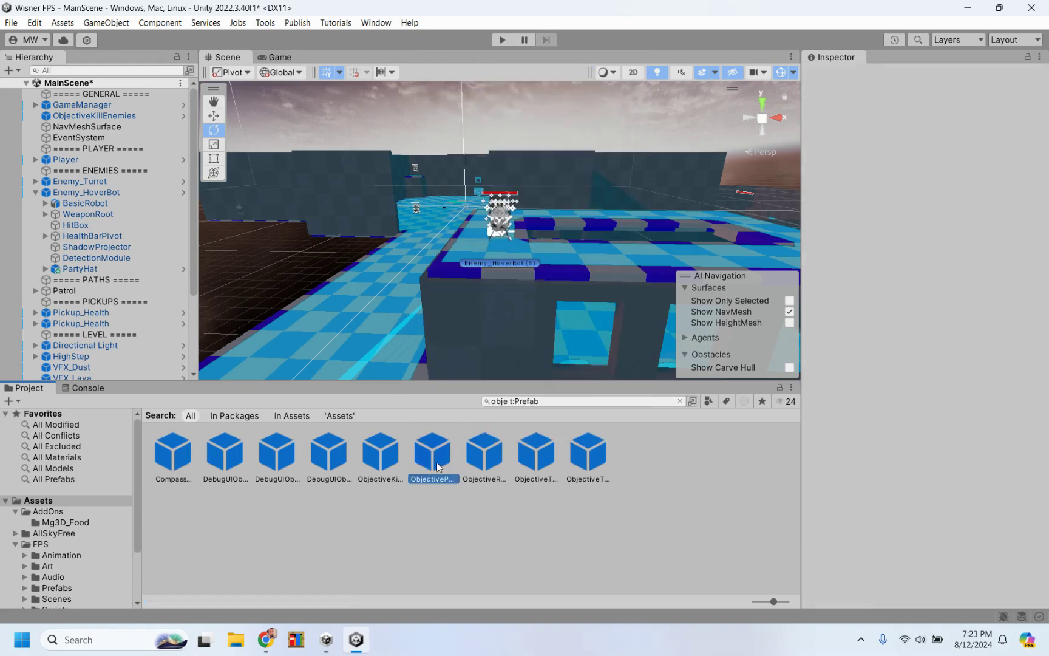
drag(438, 466, 361, 343)
drag(294, 275, 310, 232)
drag(368, 259, 331, 158)
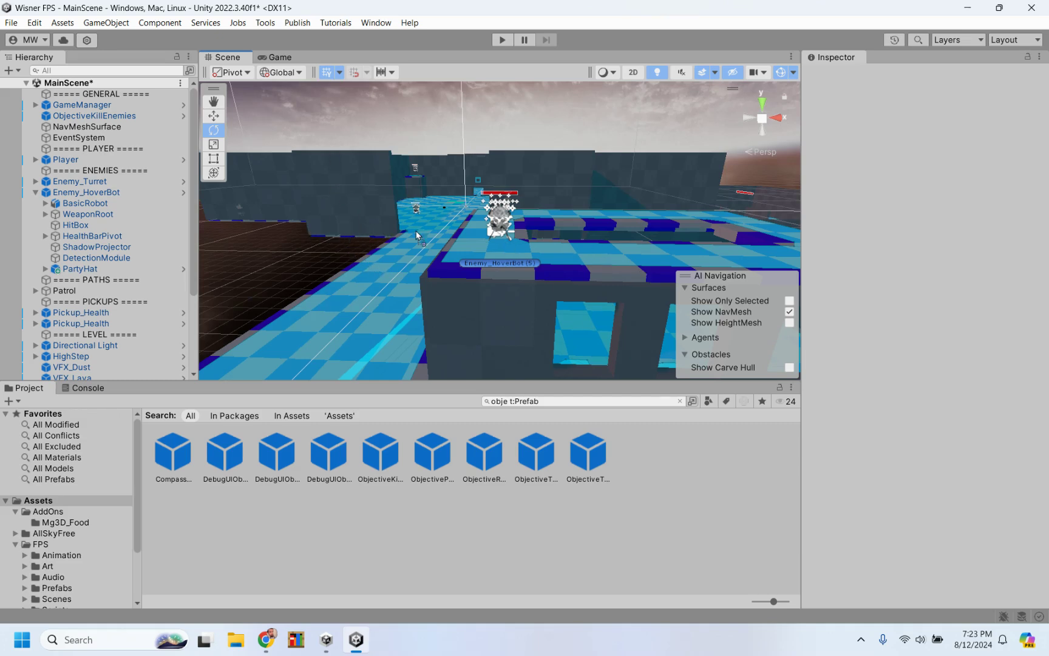
drag(326, 168, 83, 89)
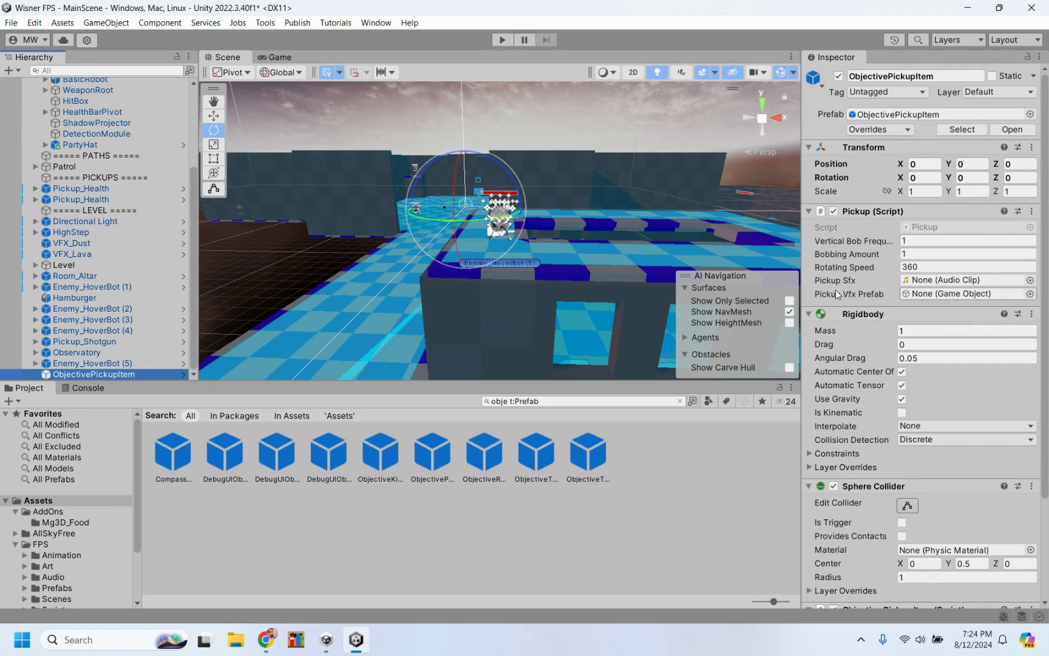
Examine the Objective Pickup Item settings and locate the shotgun pickup near the outer end of the walkway.
mouse_move(822, 294)
scroll(880, 332, down, 5)
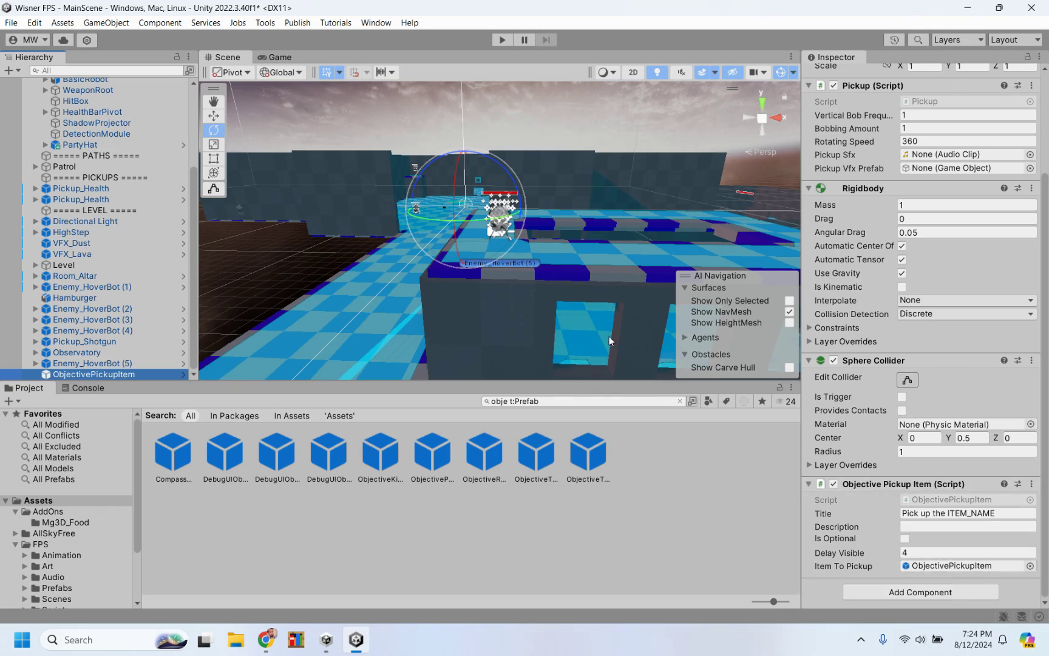
scroll(485, 227, up, 3)
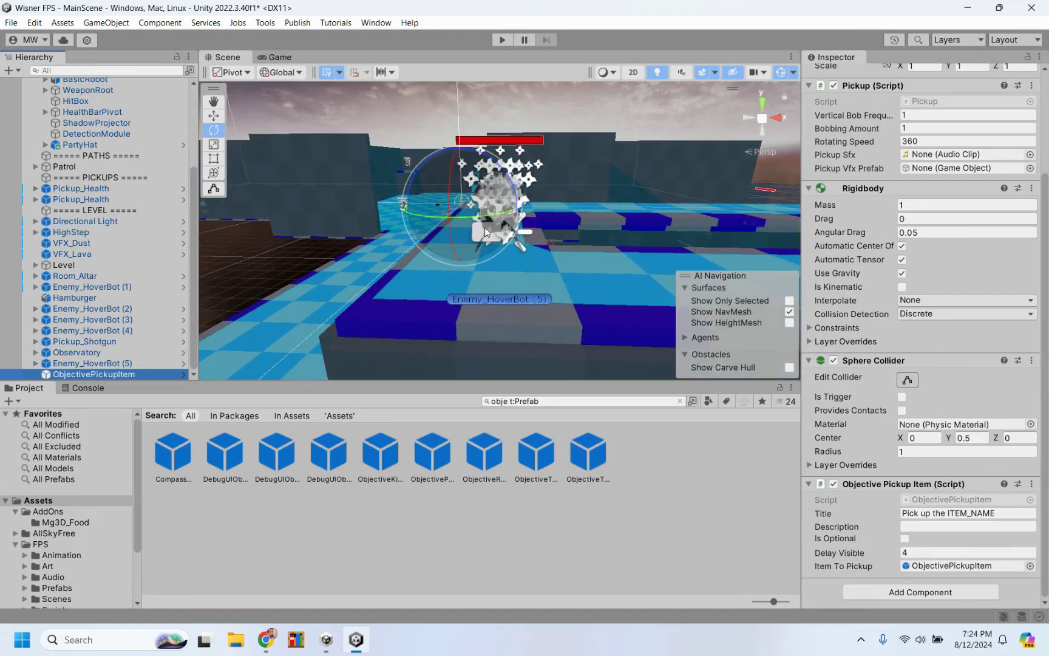
middle_drag(485, 227, 516, 256)
scroll(523, 239, down, 5)
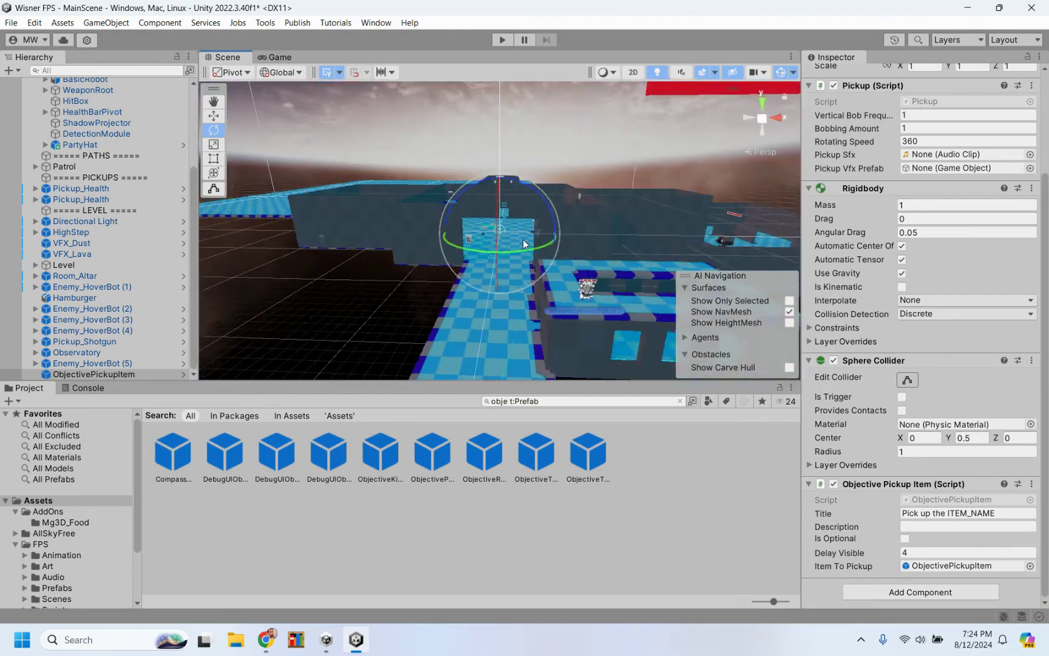
alt+drag(523, 239, 489, 319)
click(489, 334)
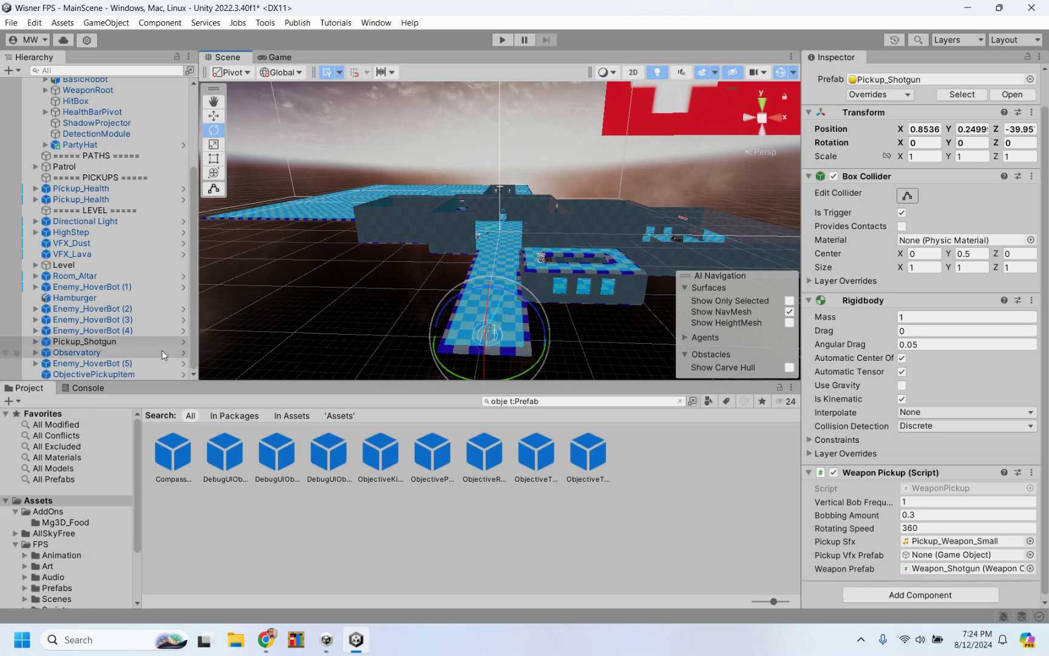
Assign Pickup_Shotgun as the ObjectivePickupItem's Item To Pickup and enable Is Optional.
click(111, 374)
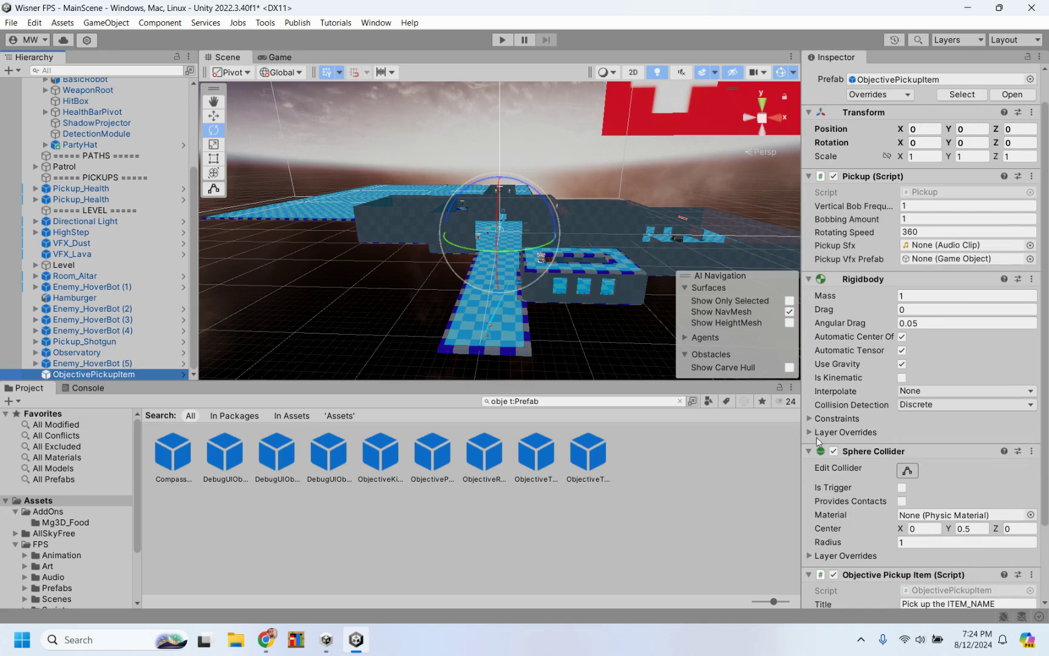
scroll(833, 432, down, 3)
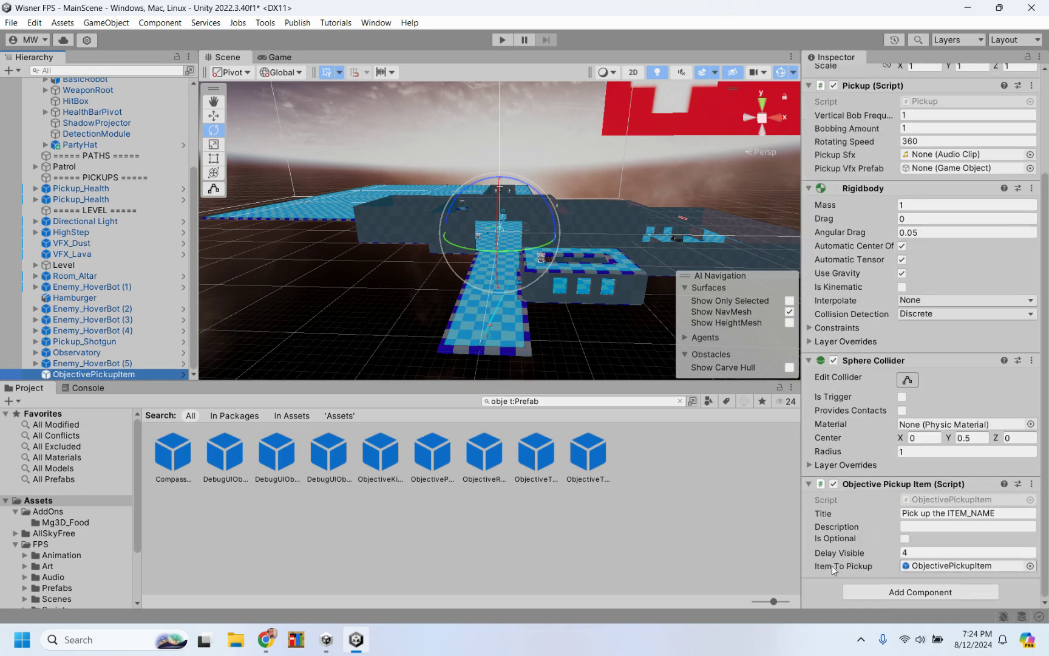
click(84, 342)
drag(91, 374, 953, 566)
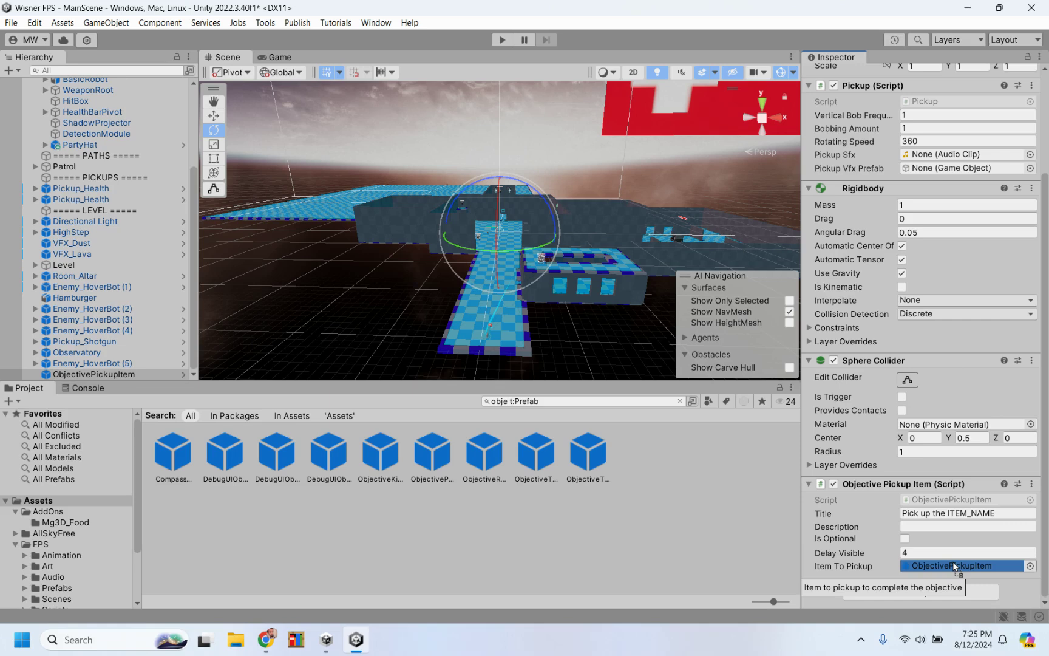
drag(953, 566, 954, 566)
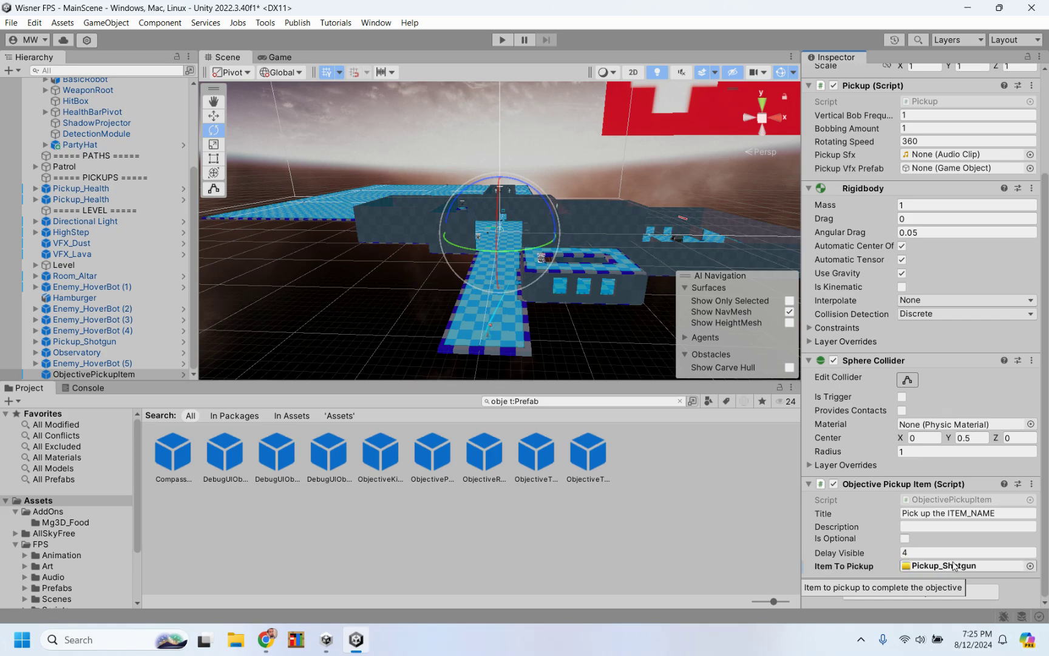
click(906, 539)
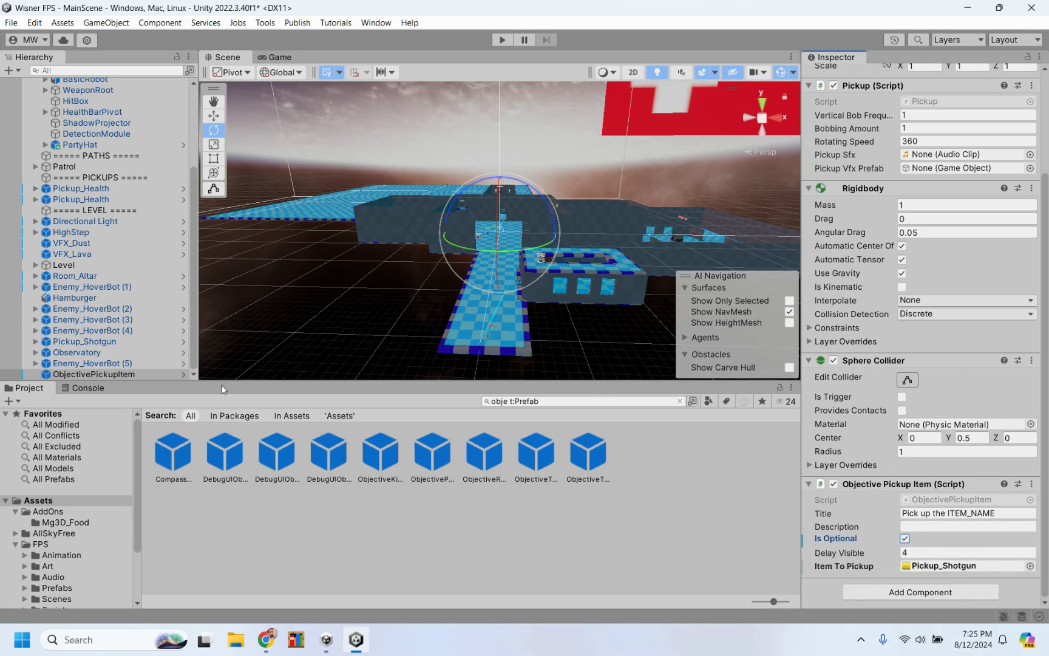
Change the ObjectiveKillEnemies title to "Eliminate all enemies".
scroll(124, 160, up, 5)
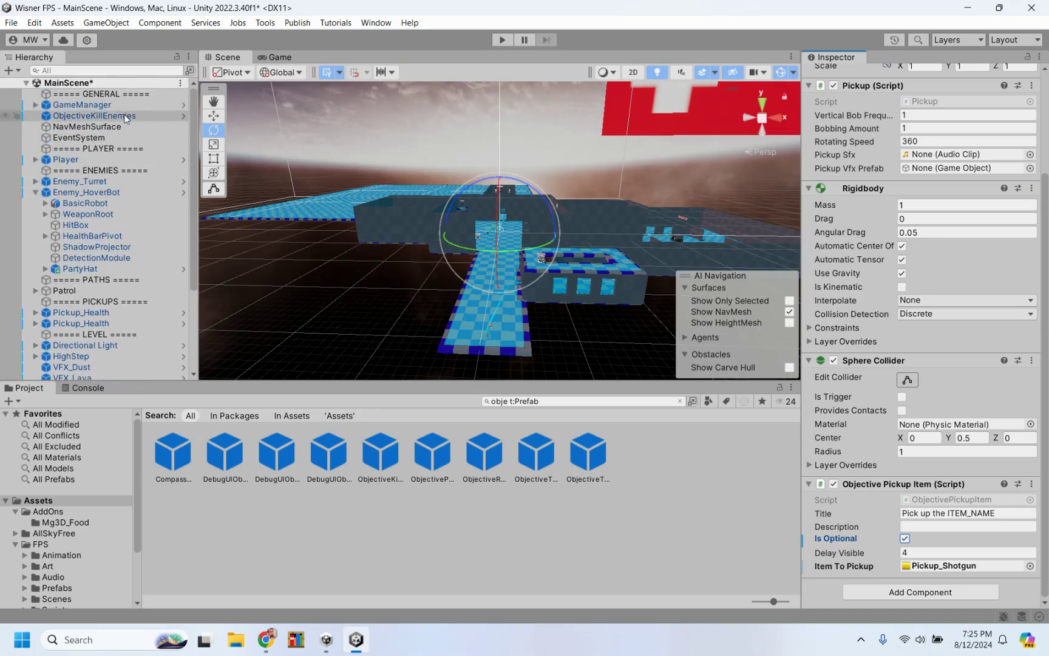
click(124, 116)
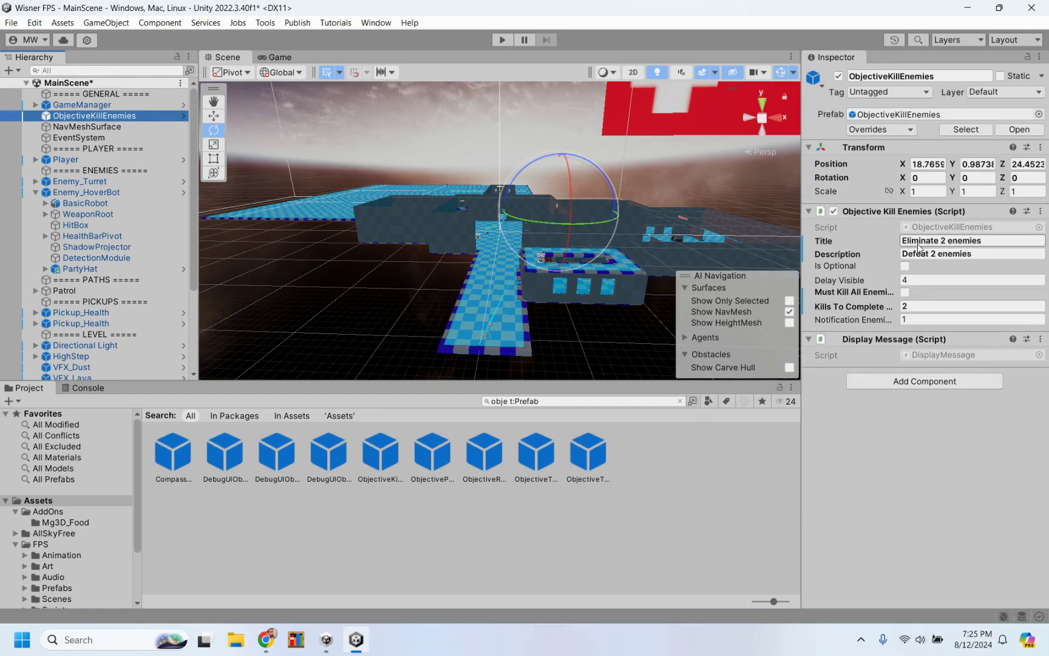
click(946, 241)
click(948, 241)
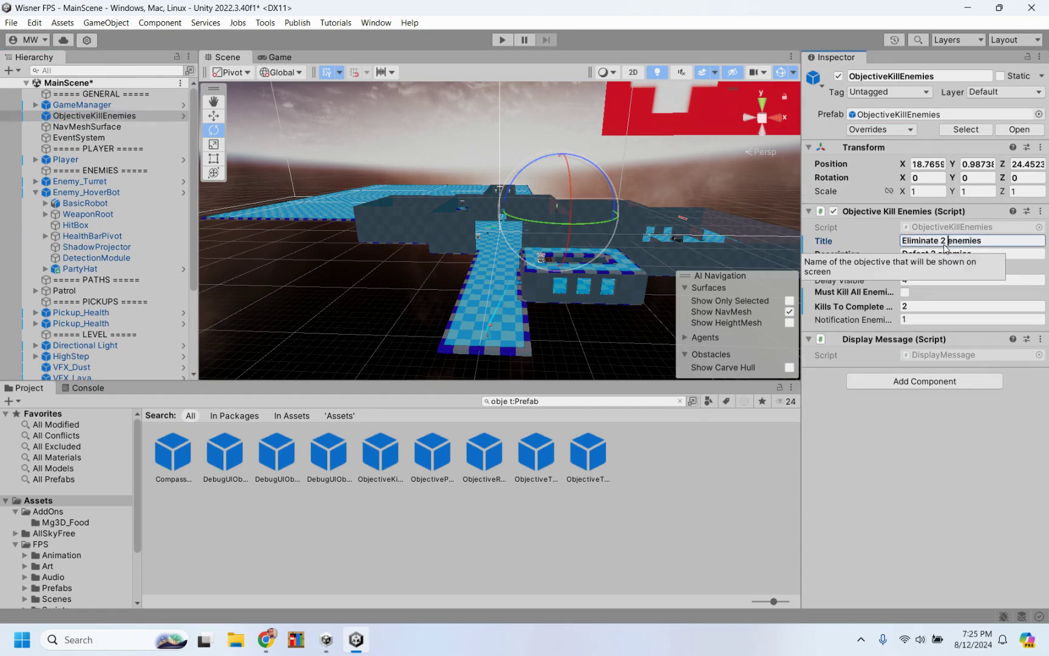
key(BackSpace)
text(all)
Set the kill objective's description to "Defeat all enemies" and enable Must Kill All Enemies.
click(935, 254)
click(935, 254)
key(BackSpace)
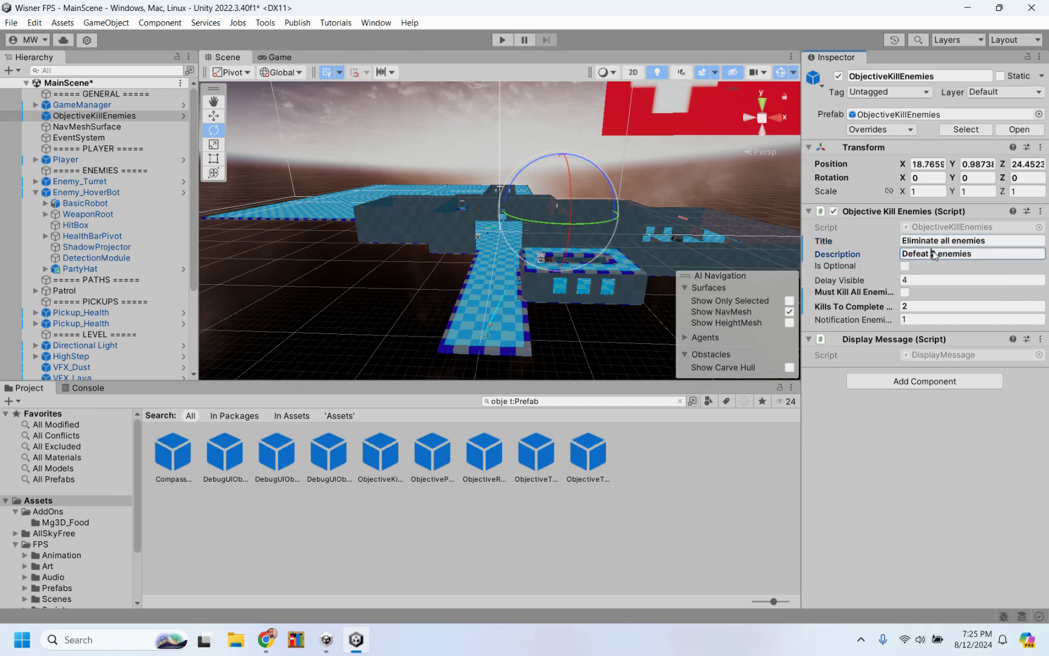
key(BackSpace)
text(all)
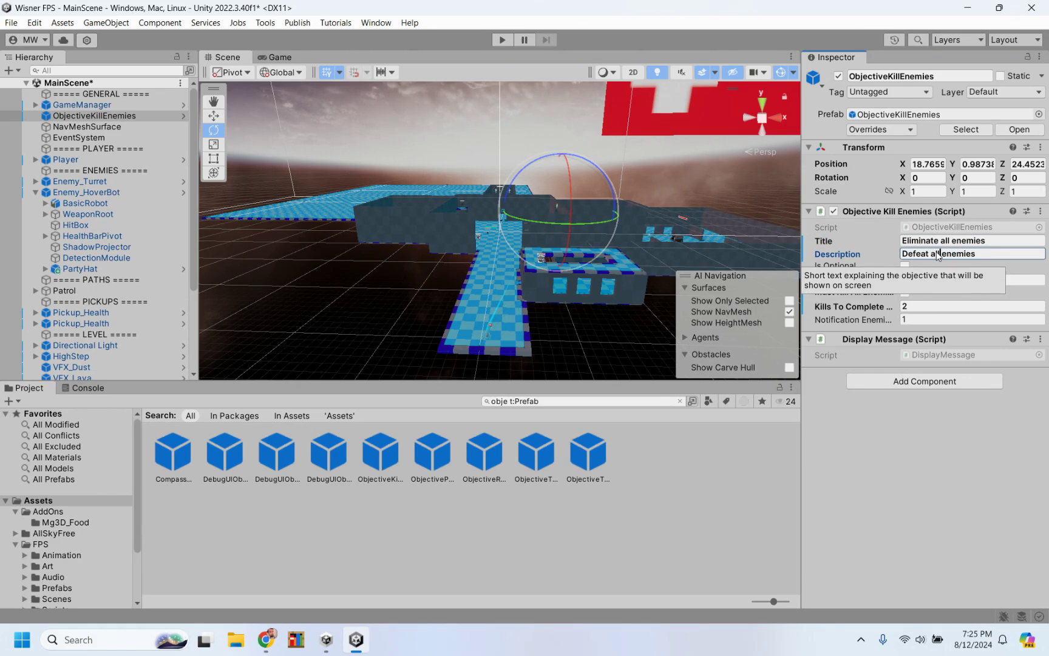
click(905, 292)
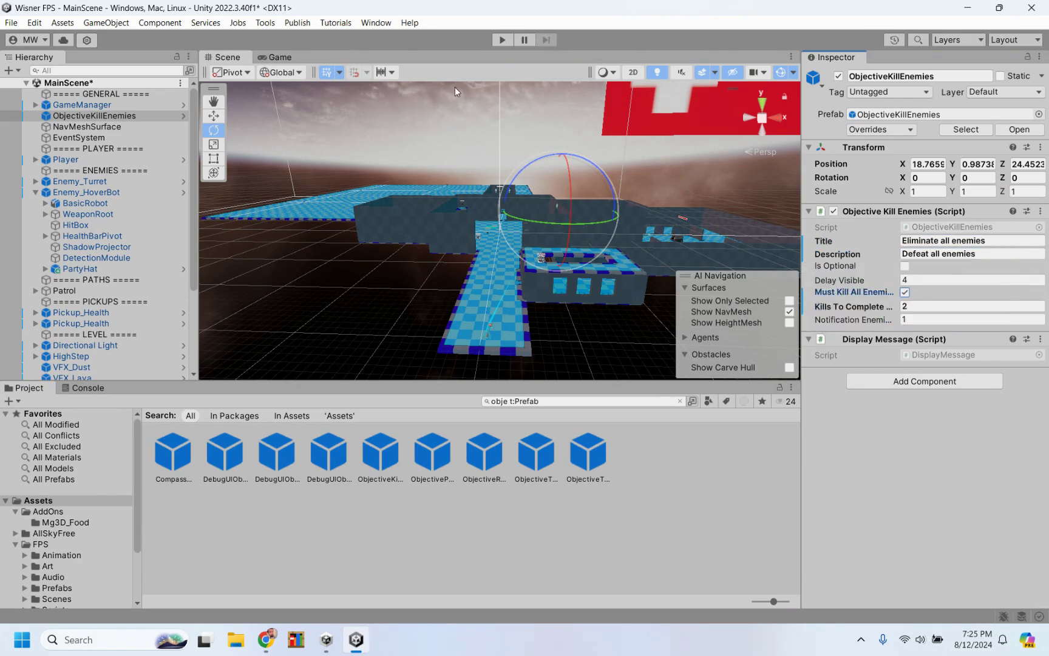
Play-test both objectives by shooting enemies from the starting room onward and collecting the shotgun on the walkway.
click(504, 39)
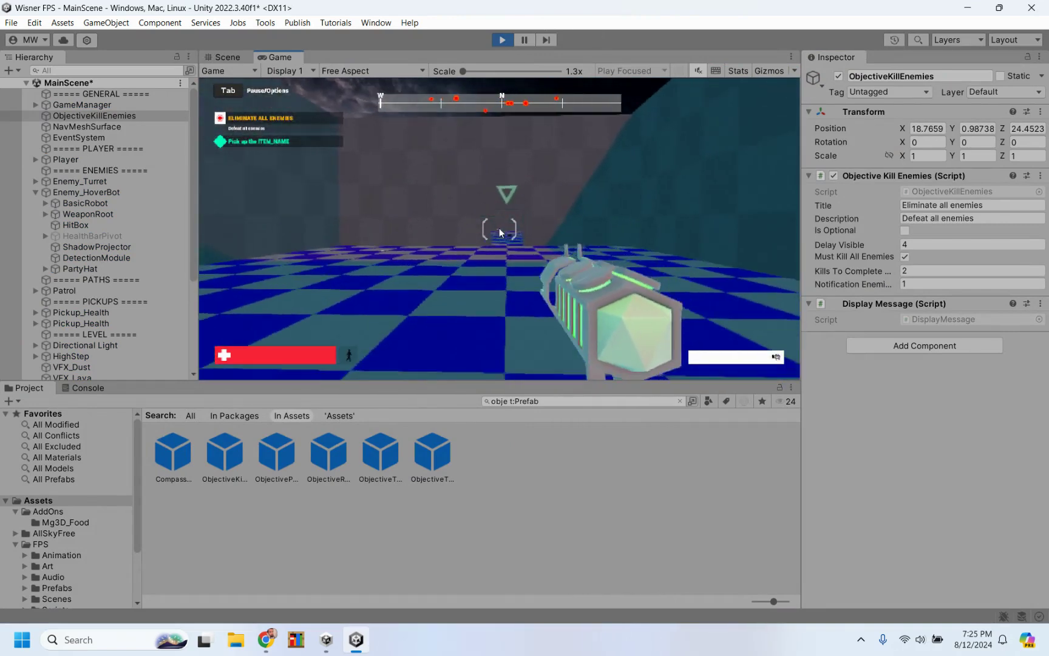
key(w)
click(501, 232)
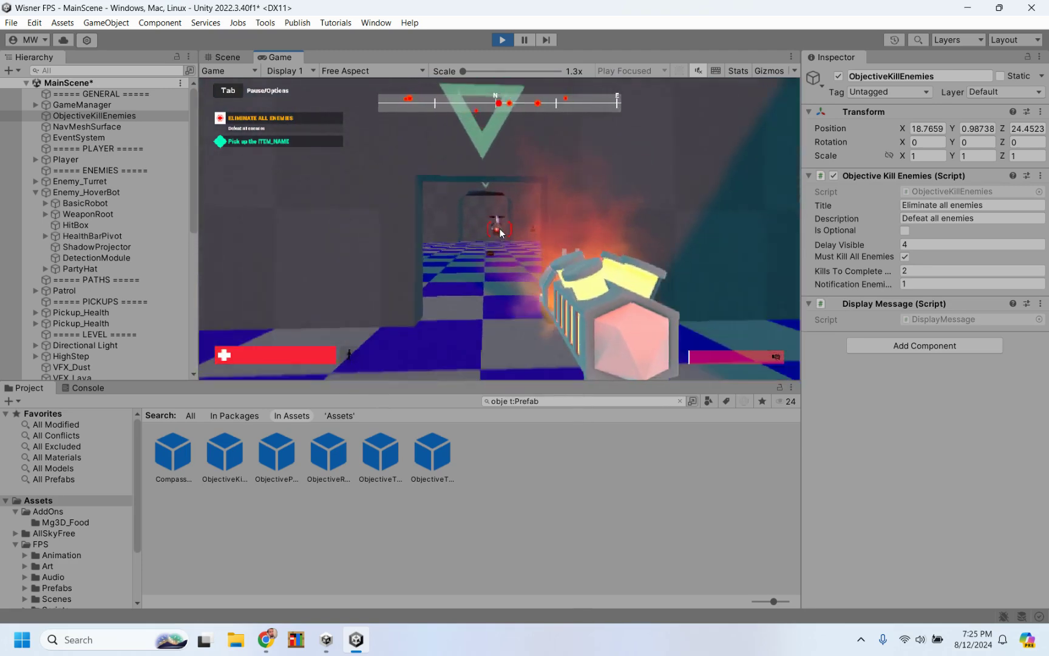
key(s)
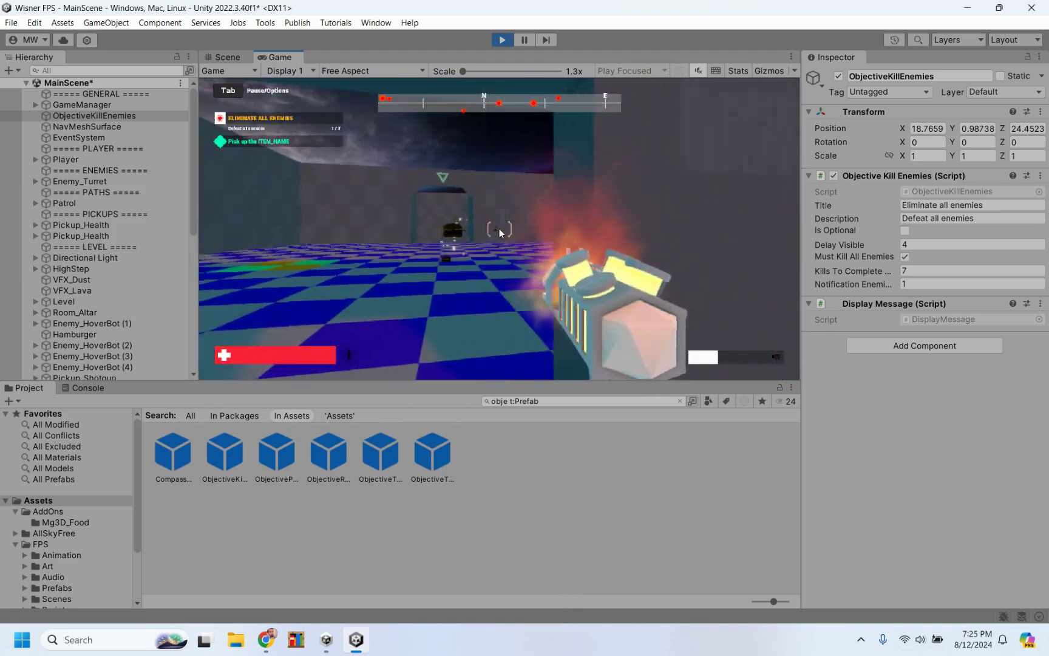
key(w)
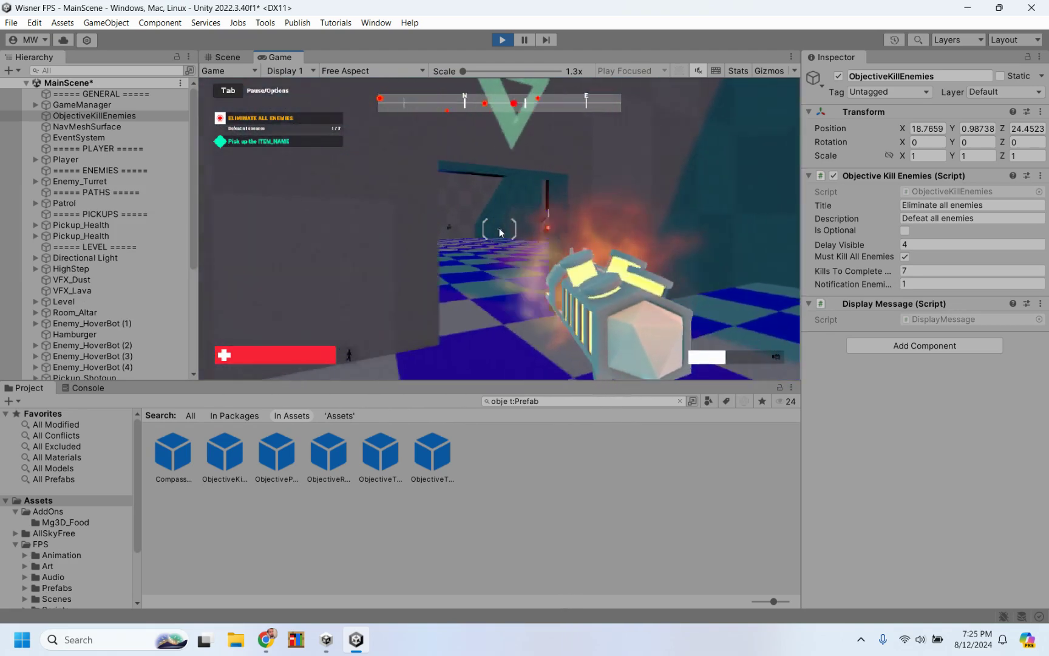
key(w)
key(w)
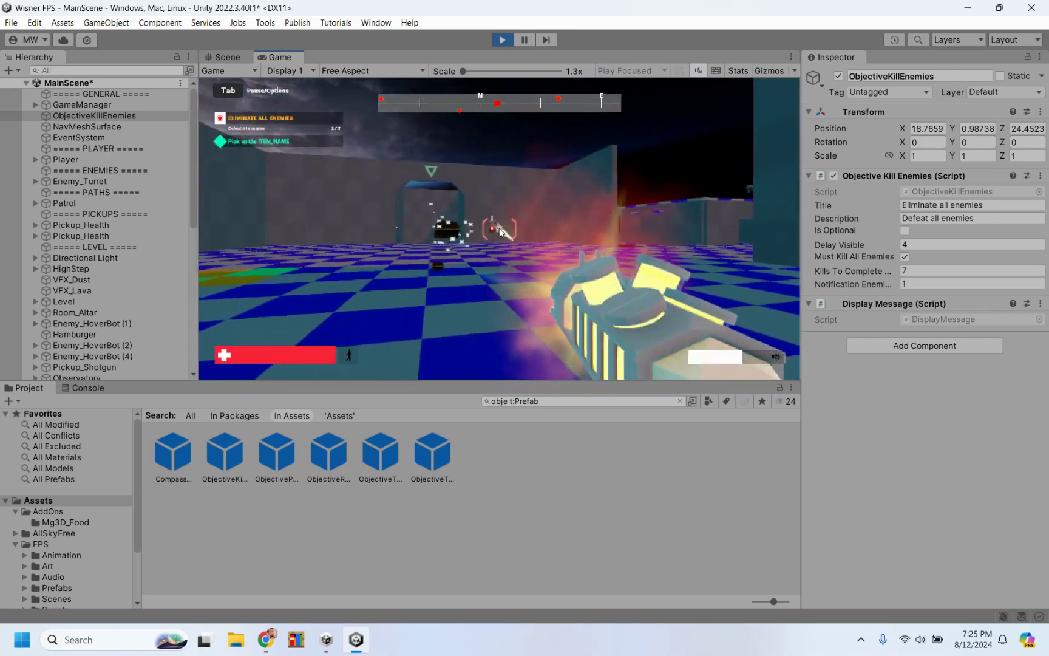
key(w)
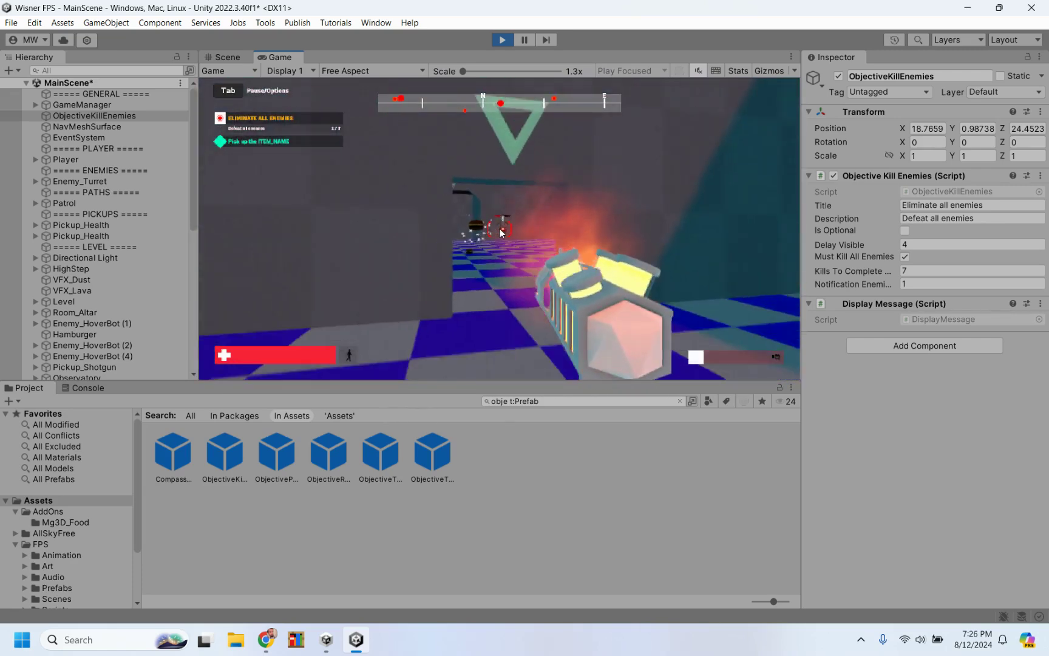
key(w)
key(w)
key(w)
key(w)
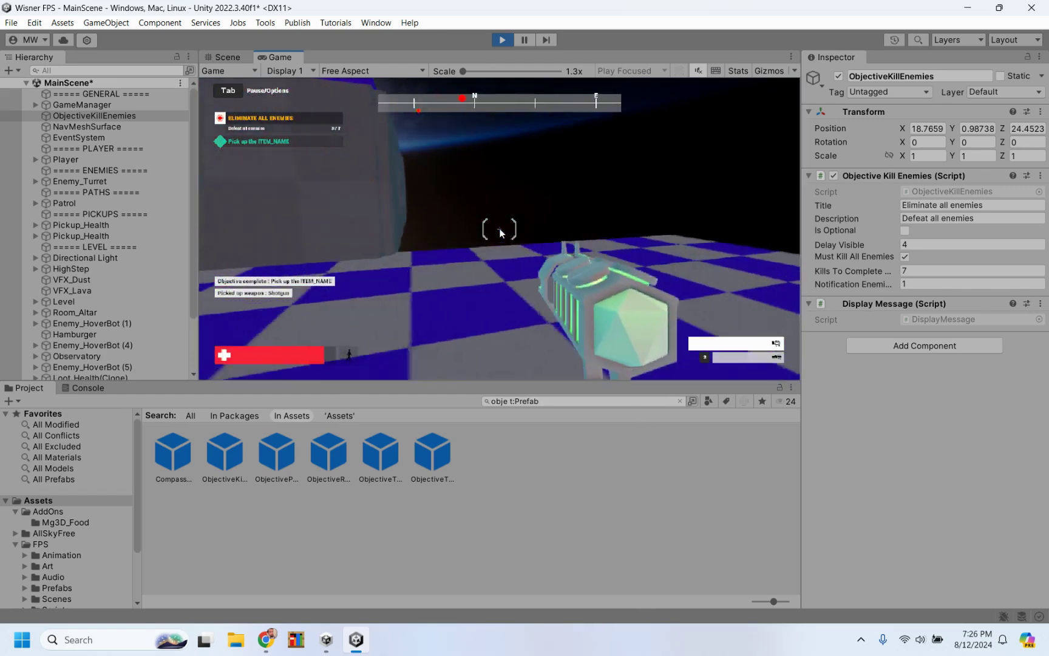
Continue the play-test inside the Observatory, fire the weapon there, and stop the game.
key(w)
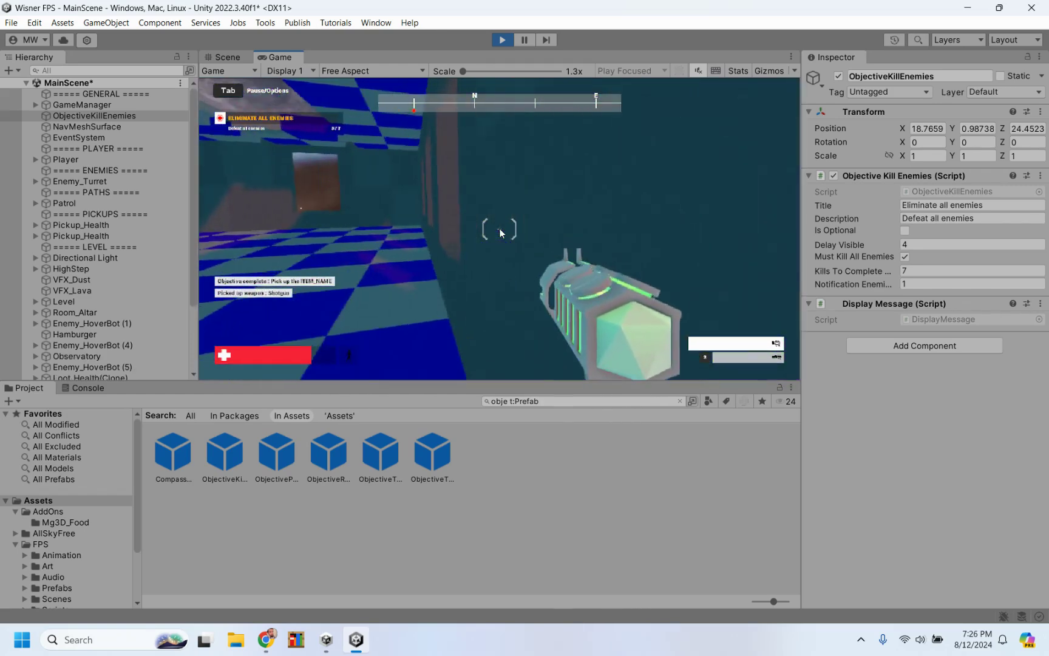
mouse_move(501, 233)
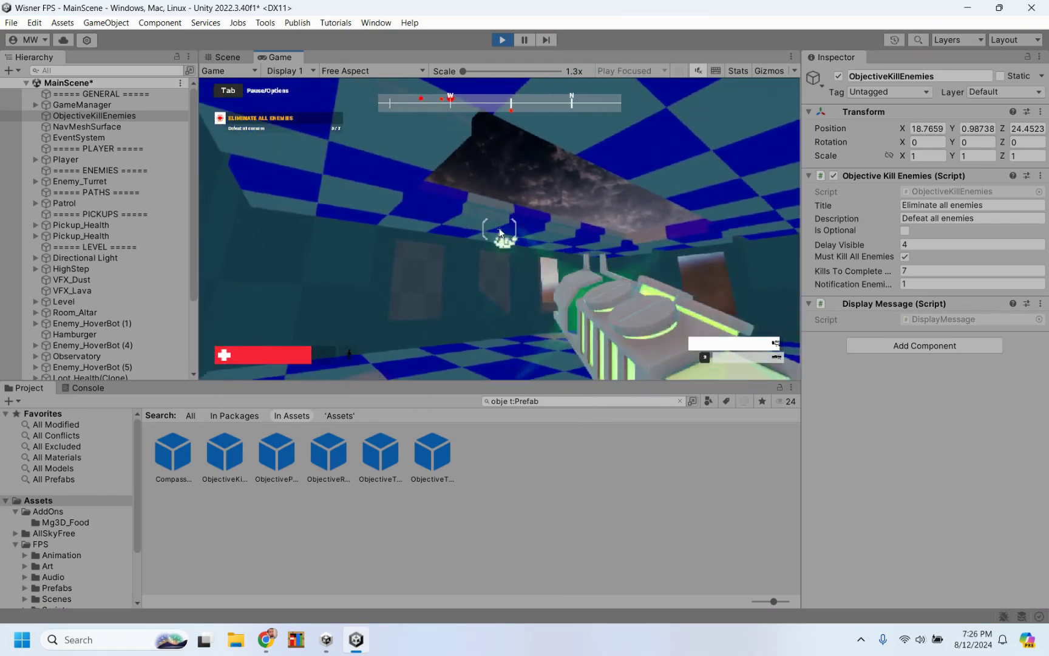
click(501, 232)
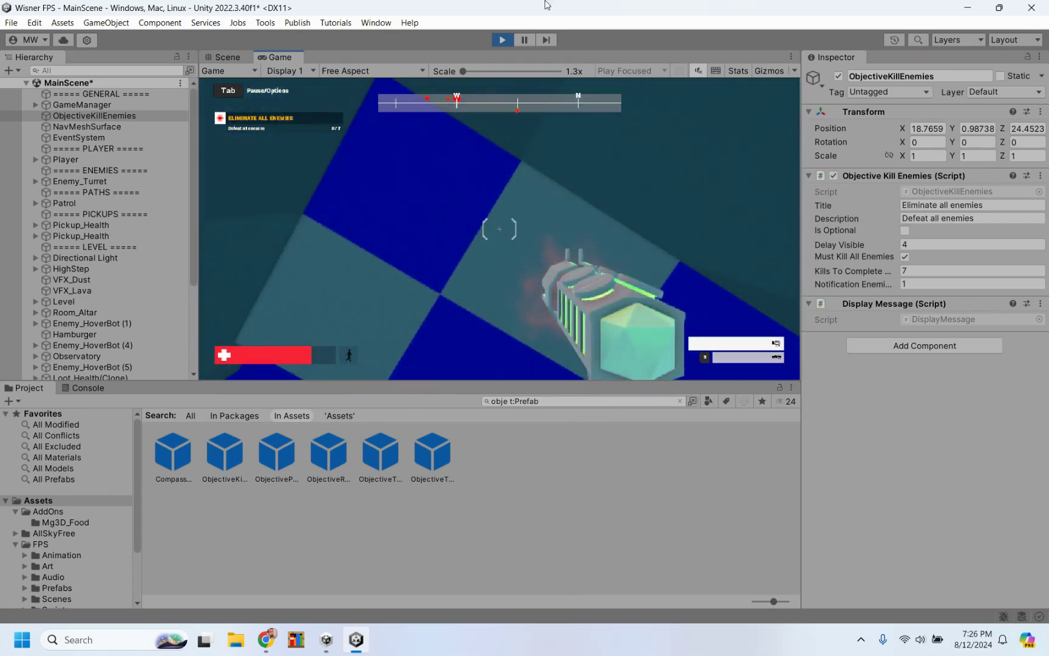
key(ctrl+p)
Change the ObjectivePickupItem's title to "Pick up the shotgun".
scroll(78, 327, down, 4)
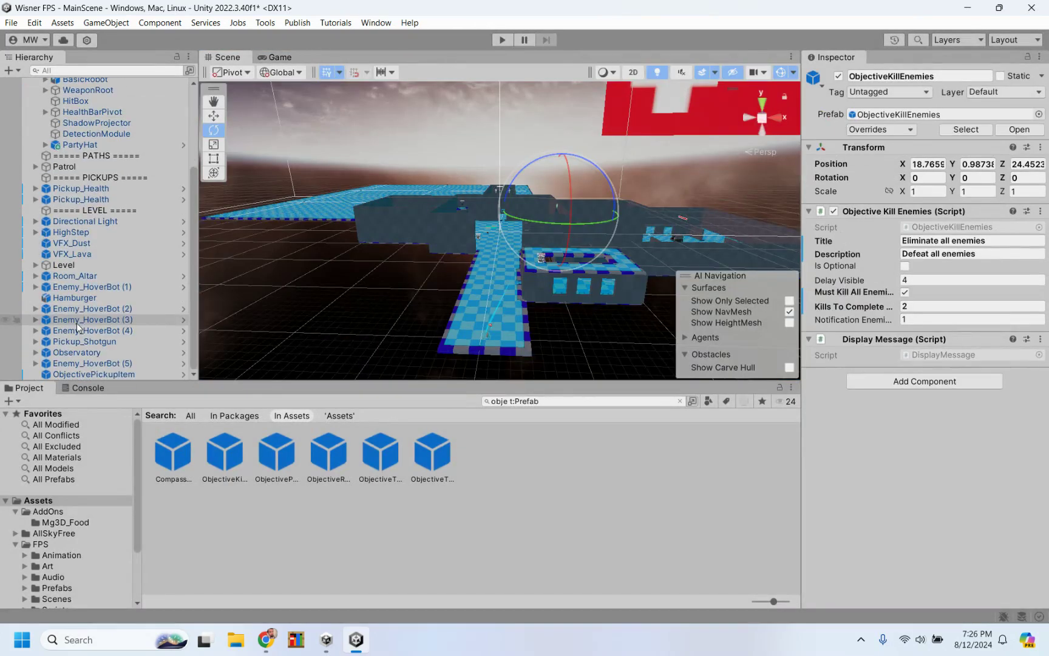
click(95, 374)
scroll(964, 436, down, 4)
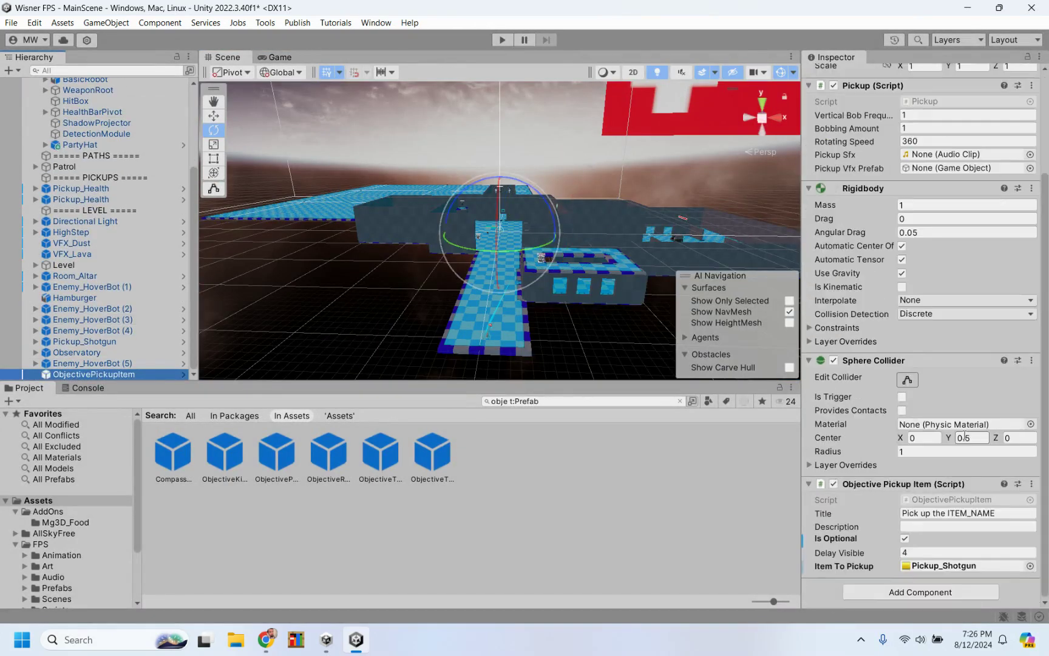
click(945, 513)
click(945, 514)
shift+click(1034, 513)
text(shotgun)
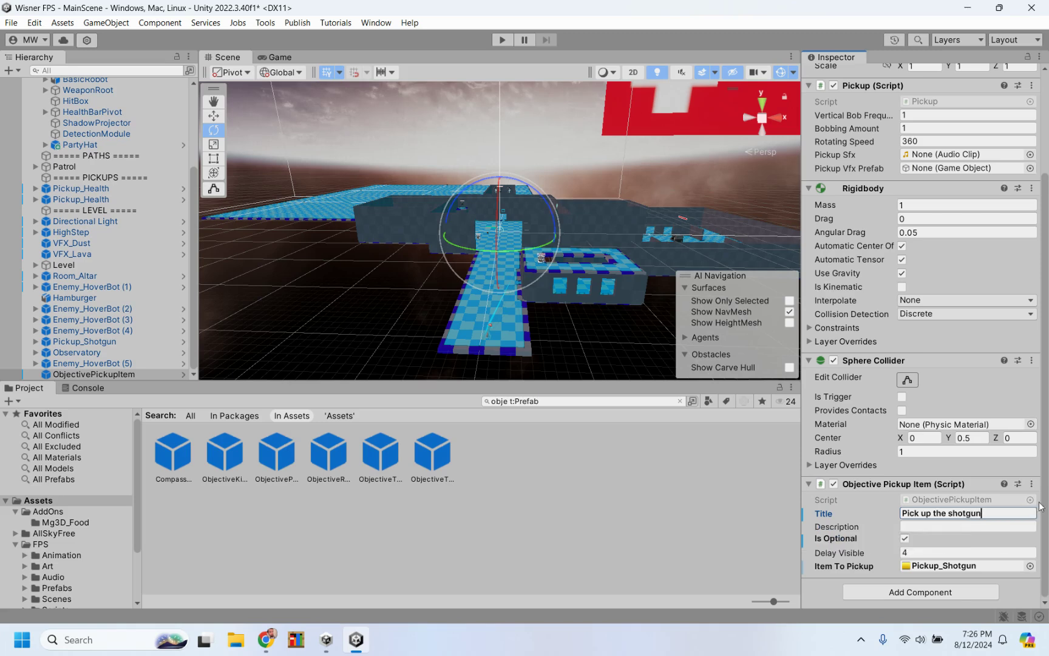
Set the shotgun pickup objective's description to "Find shotgun".
click(935, 524)
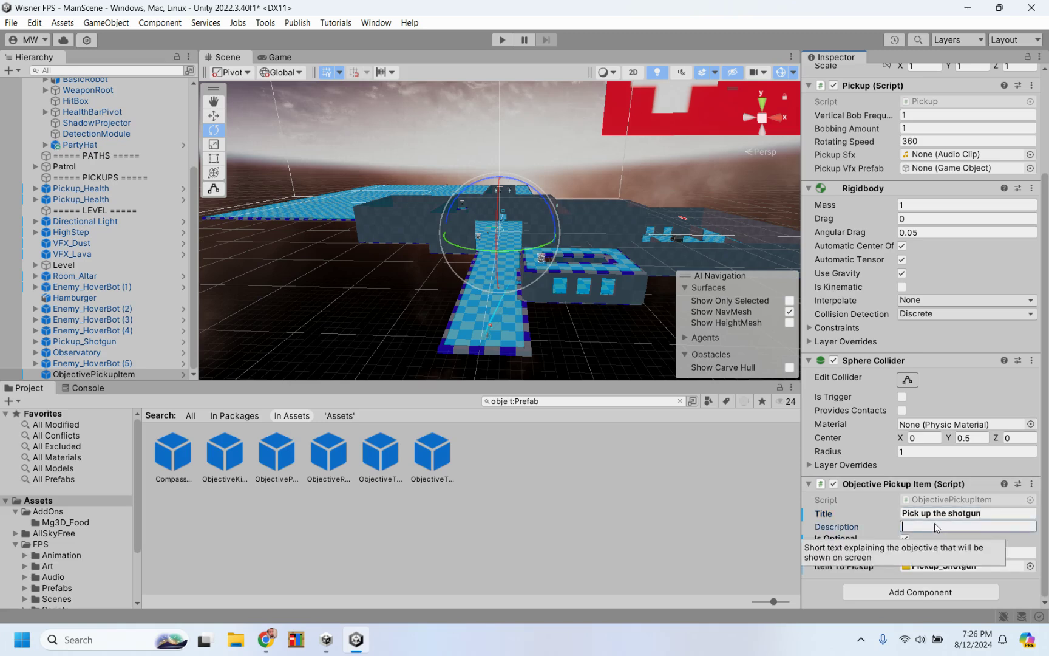
text(Find shotgun)
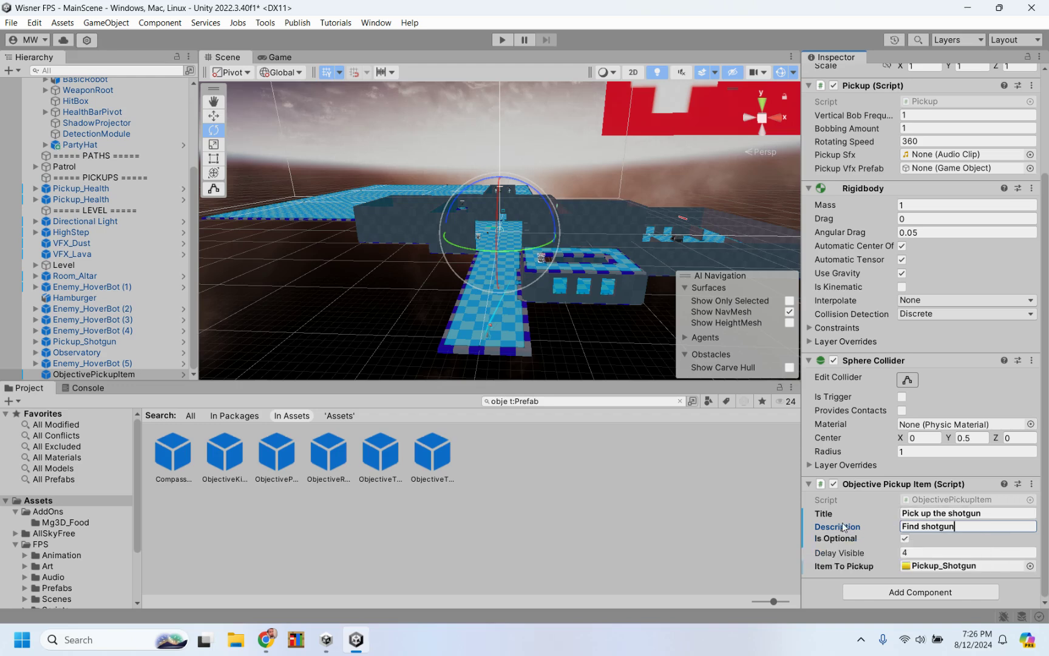
click(715, 470)
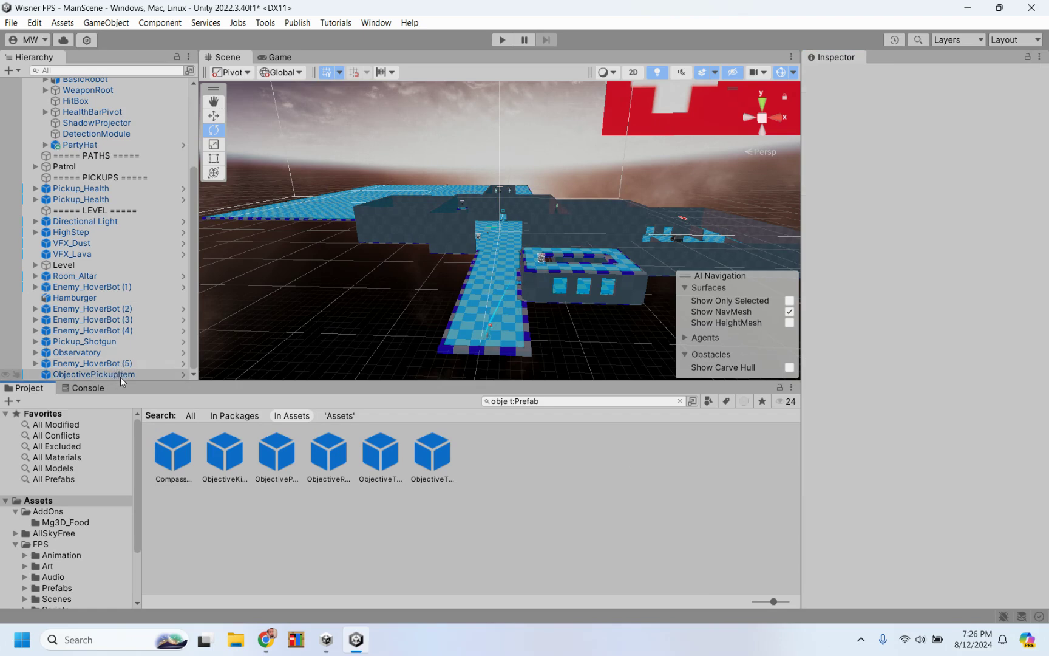
Add the ObjectiveReachPoint prefab to the scene and review its objective settings.
click(329, 455)
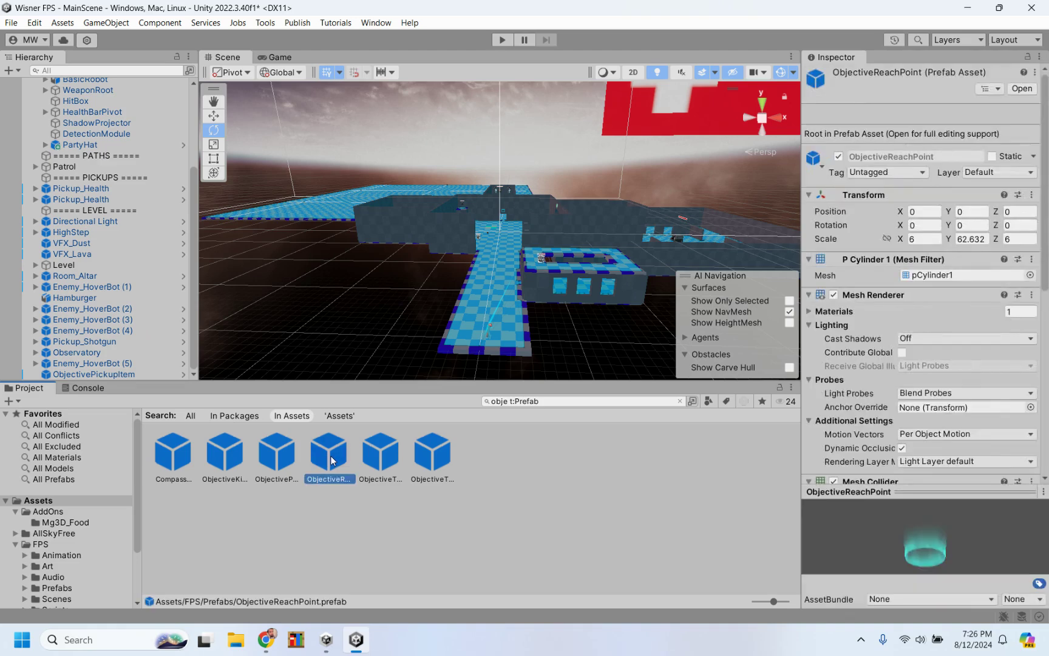
right_click(327, 450)
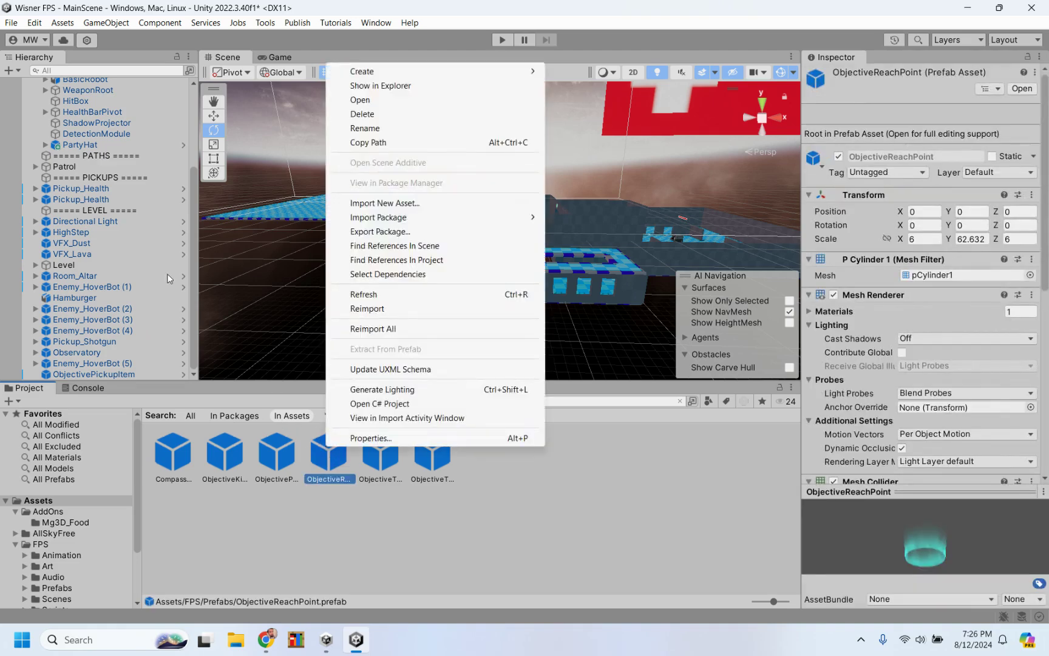
click(266, 505)
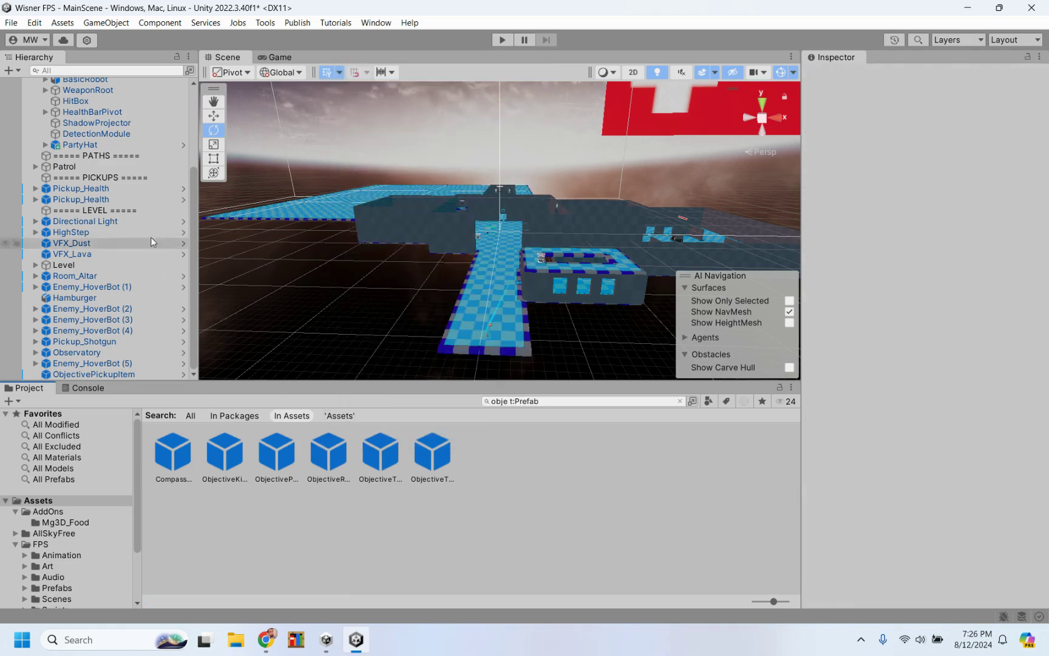
scroll(152, 265, up, 4)
drag(372, 466, 89, 81)
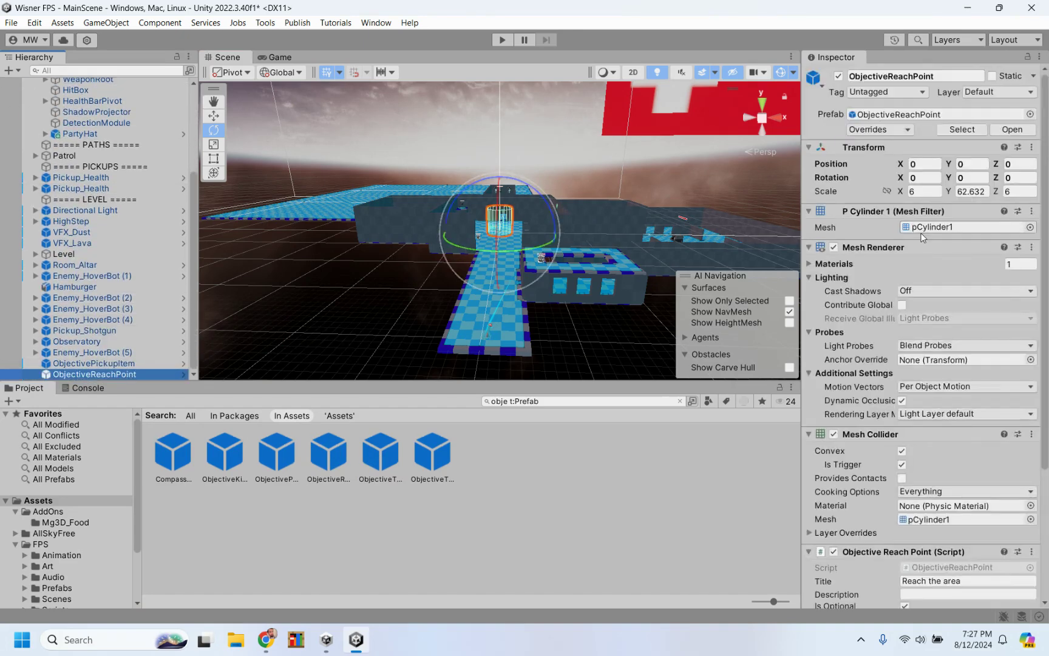
scroll(853, 382, down, 4)
scroll(853, 382, down, 2)
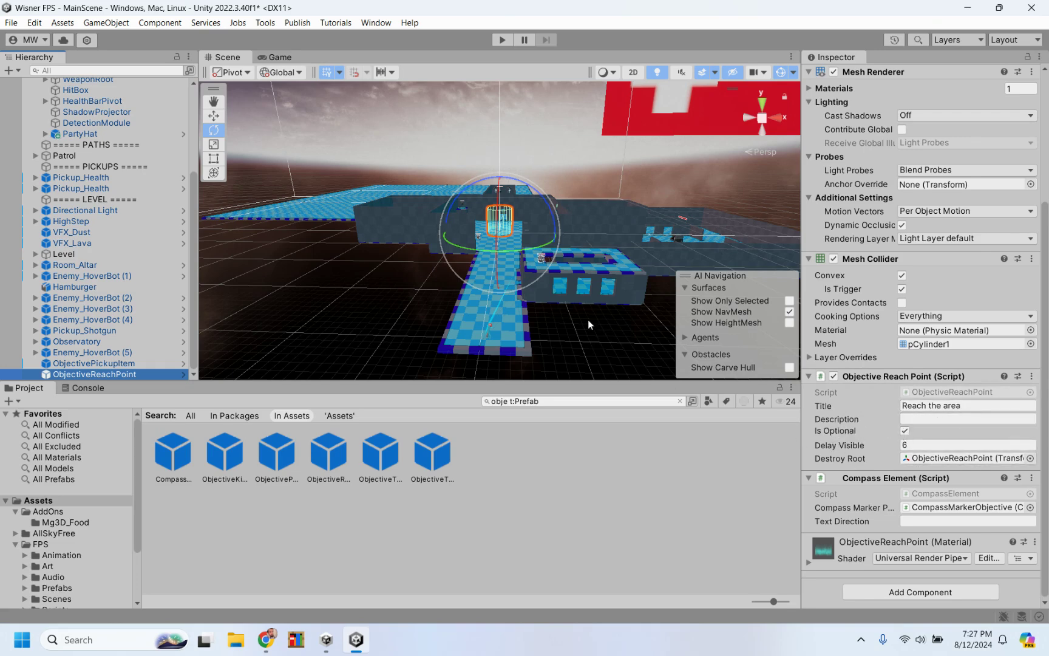
Move the reach point to about X -52.6, Z 114.8 on the large open floor and briefly play-test the objectives.
key(f)
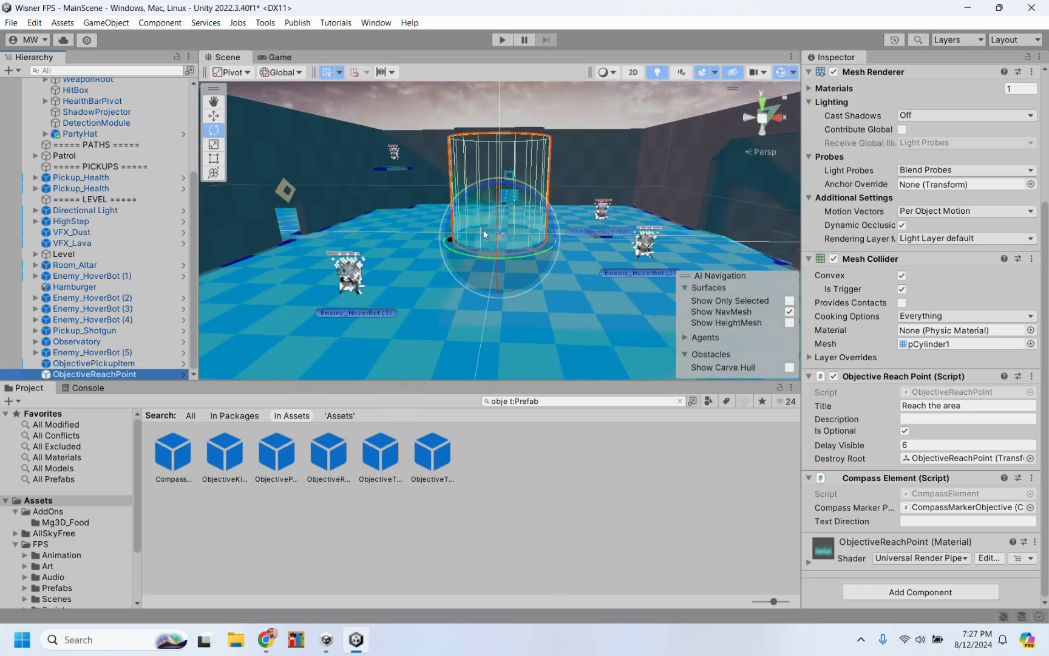
scroll(495, 220, up, 3)
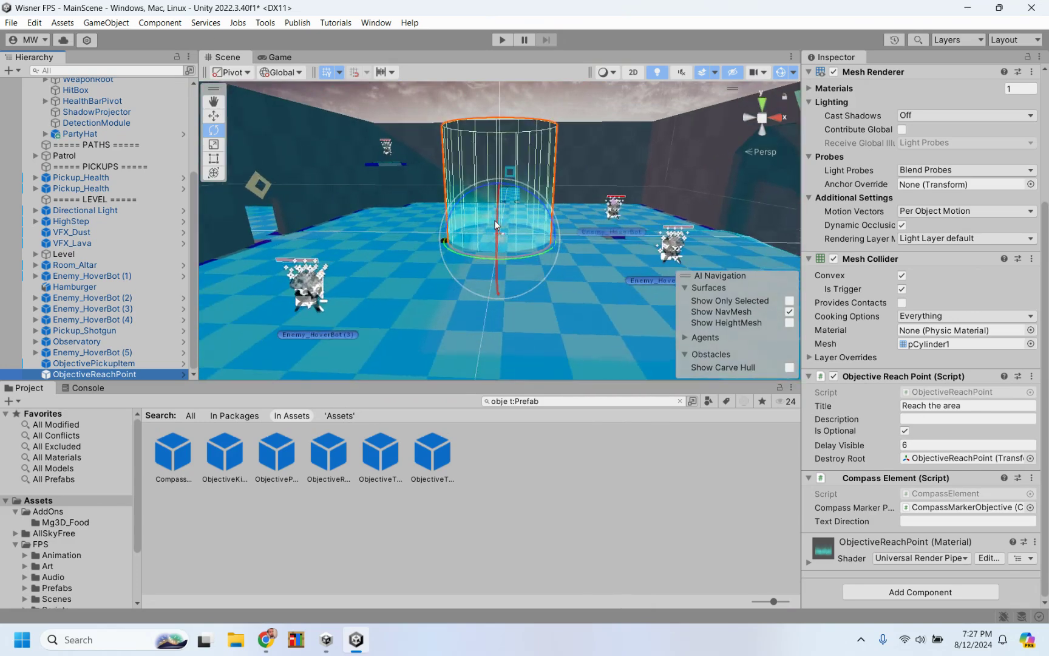
scroll(495, 222, down, 10)
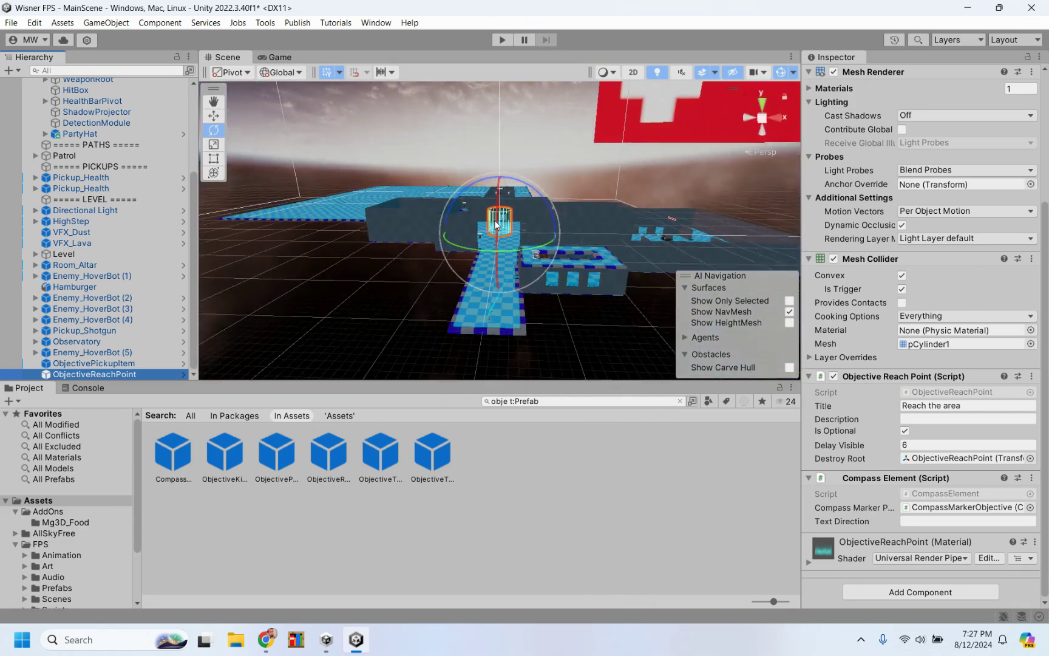
scroll(494, 225, up, 3)
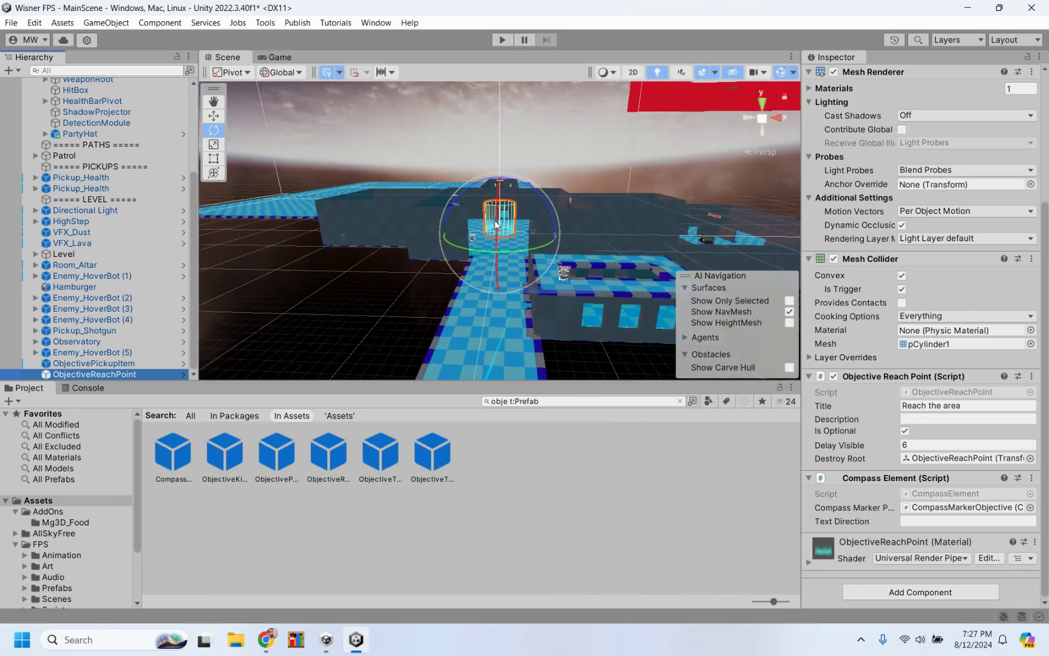
click(211, 123)
click(211, 120)
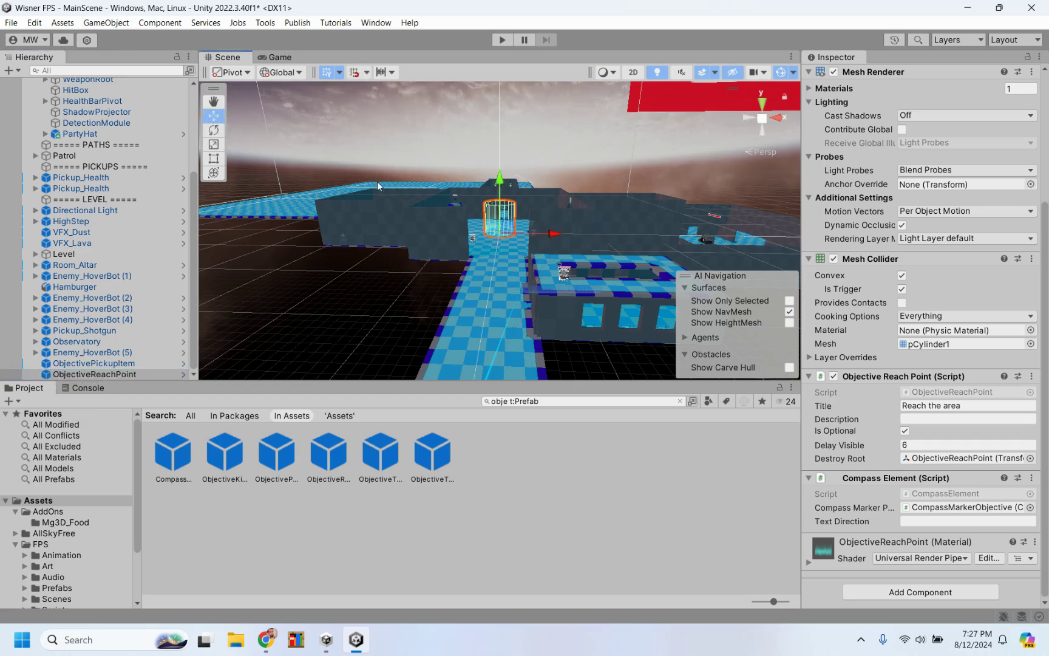
drag(558, 238, 424, 177)
key(f)
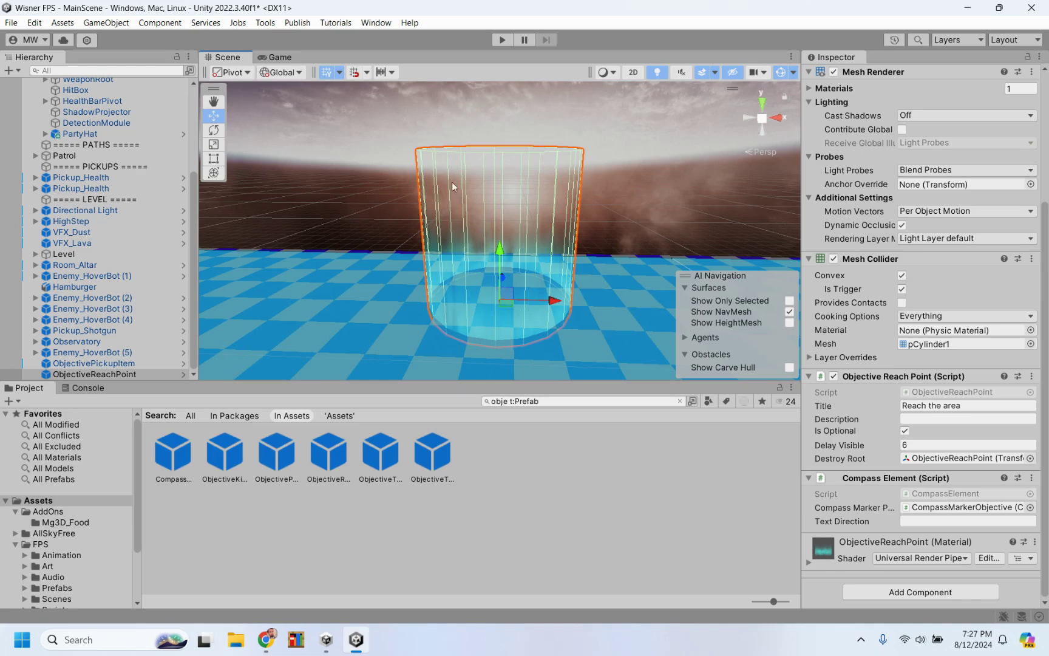
click(502, 39)
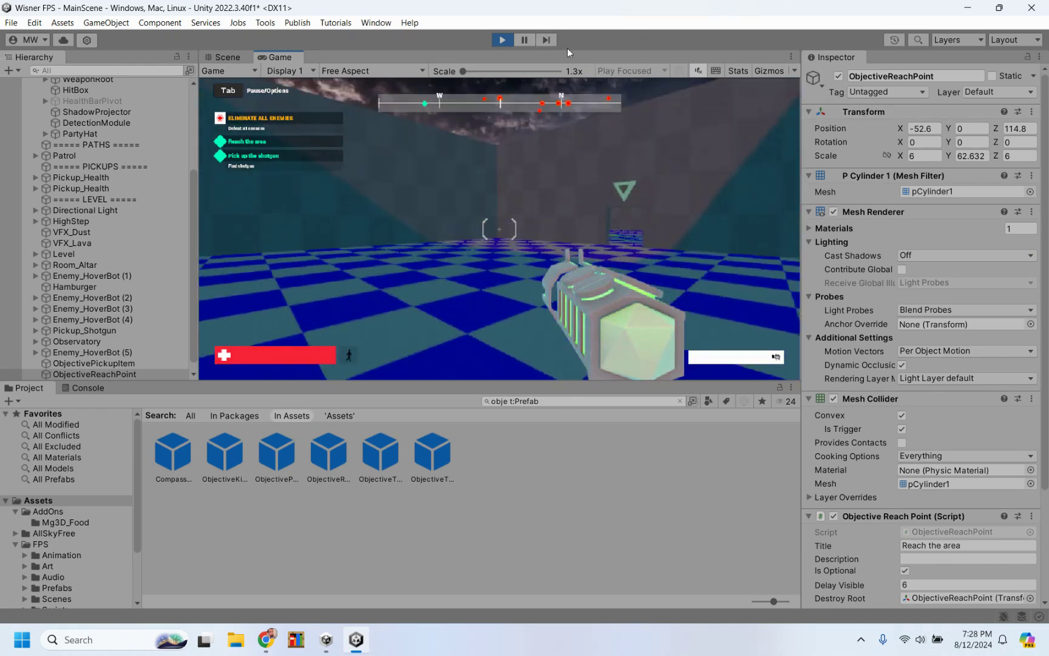
click(502, 39)
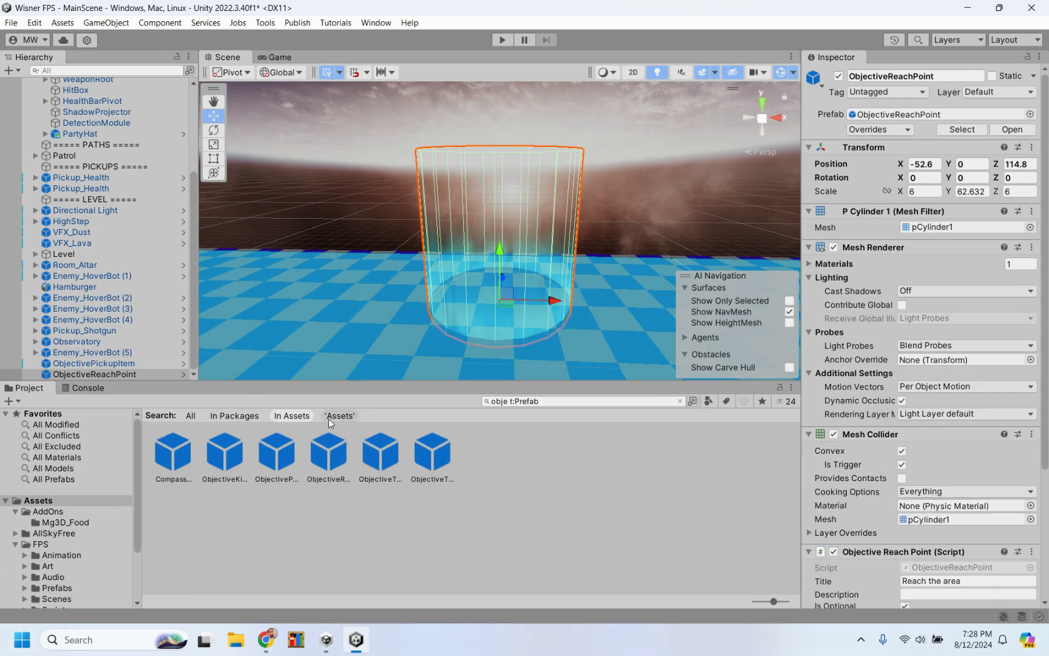
Place the Archway and FallenTree models on the open floor in front of the reach point.
click(62, 480)
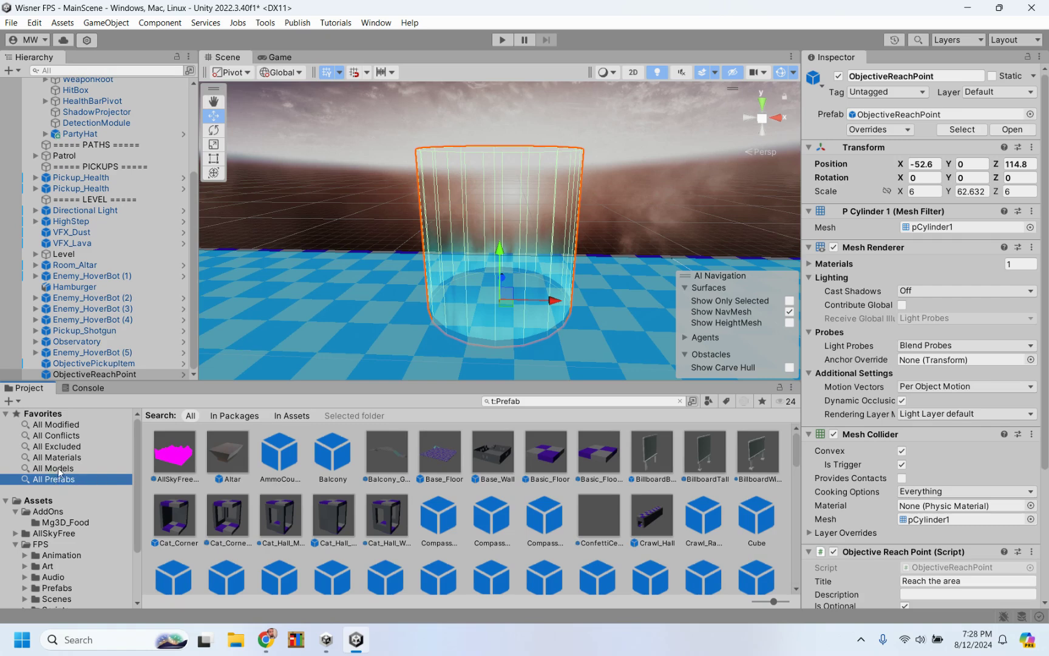
click(58, 468)
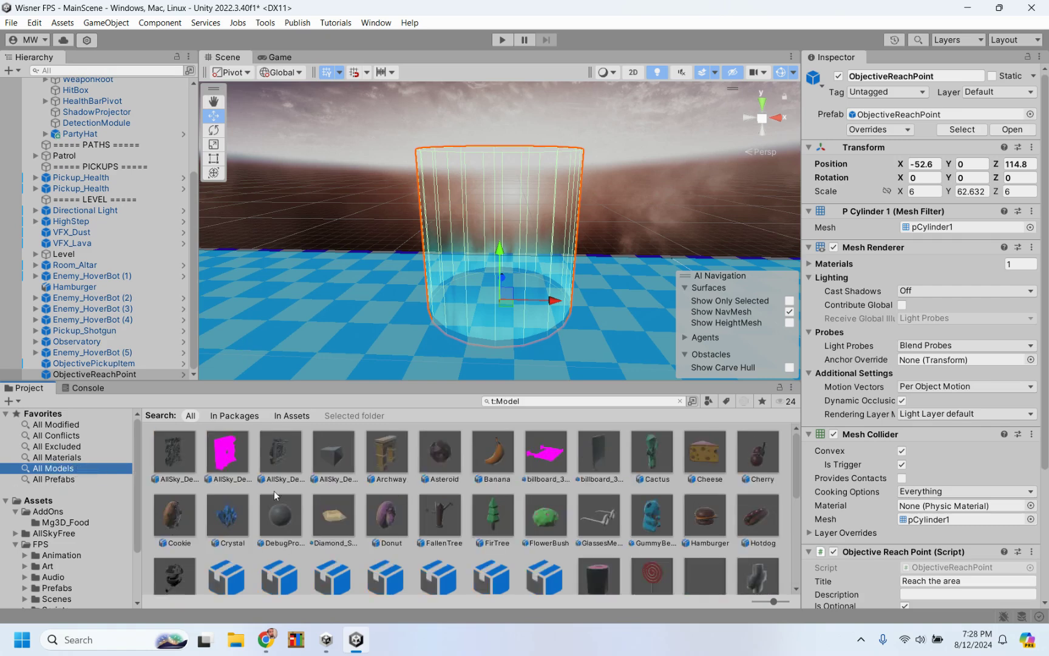
scroll(593, 361, down, 2)
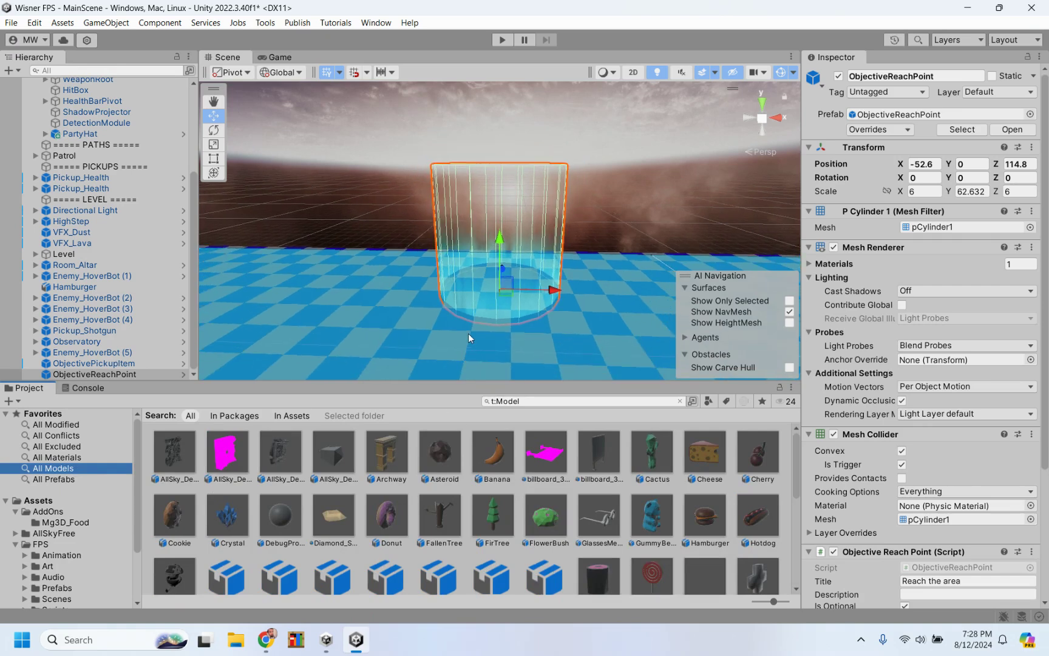
scroll(469, 334, down, 5)
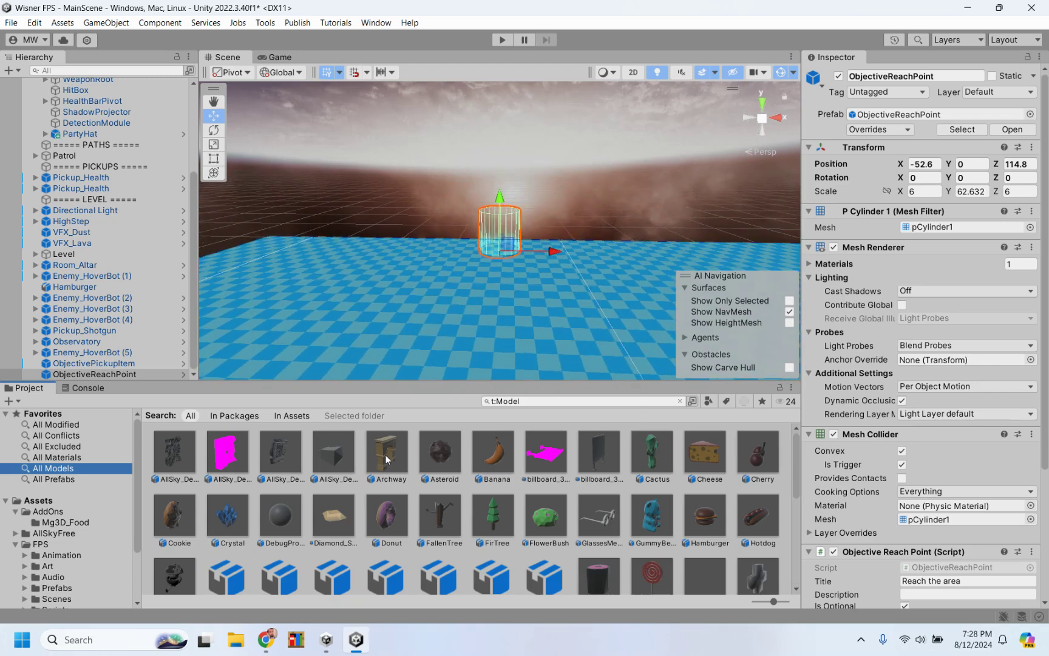
scroll(382, 510, down, 10)
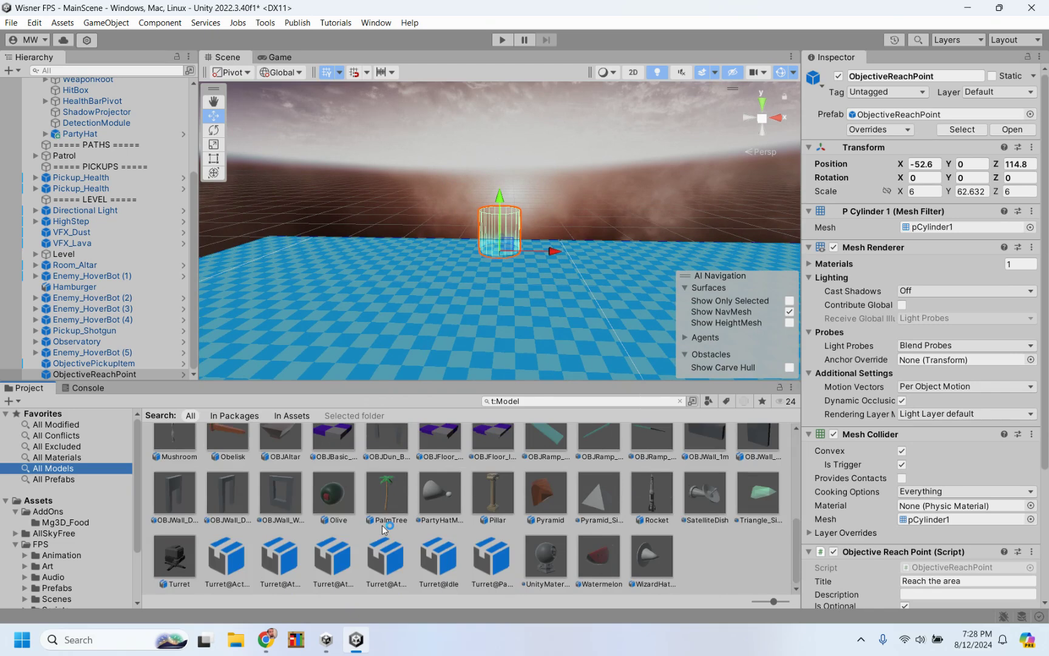
scroll(382, 525, up, 10)
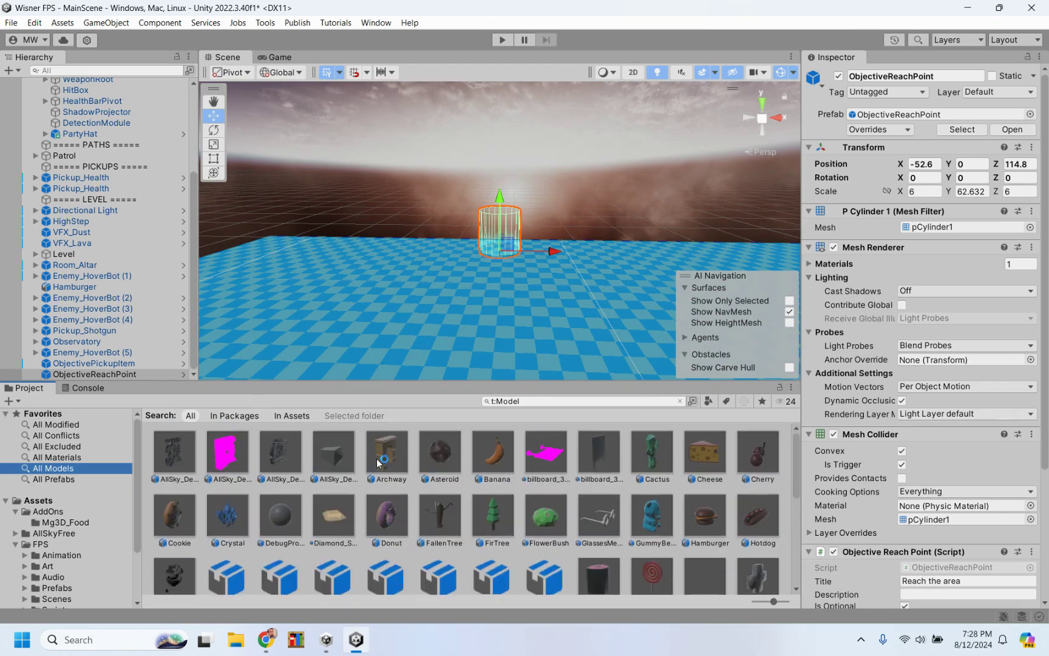
drag(378, 465, 428, 317)
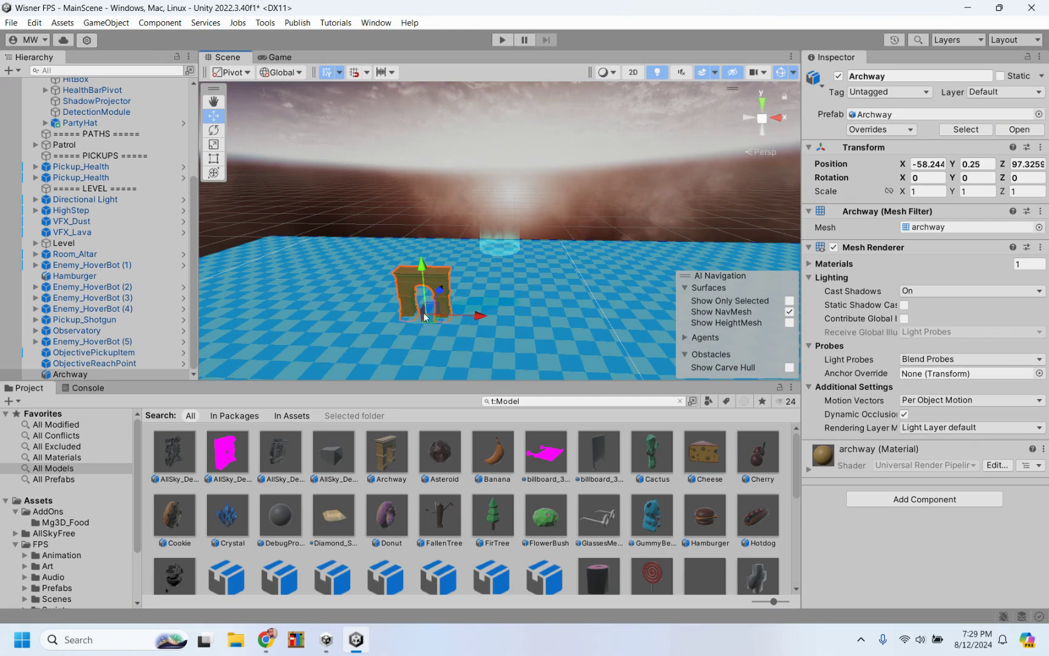
scroll(342, 499, down, 1)
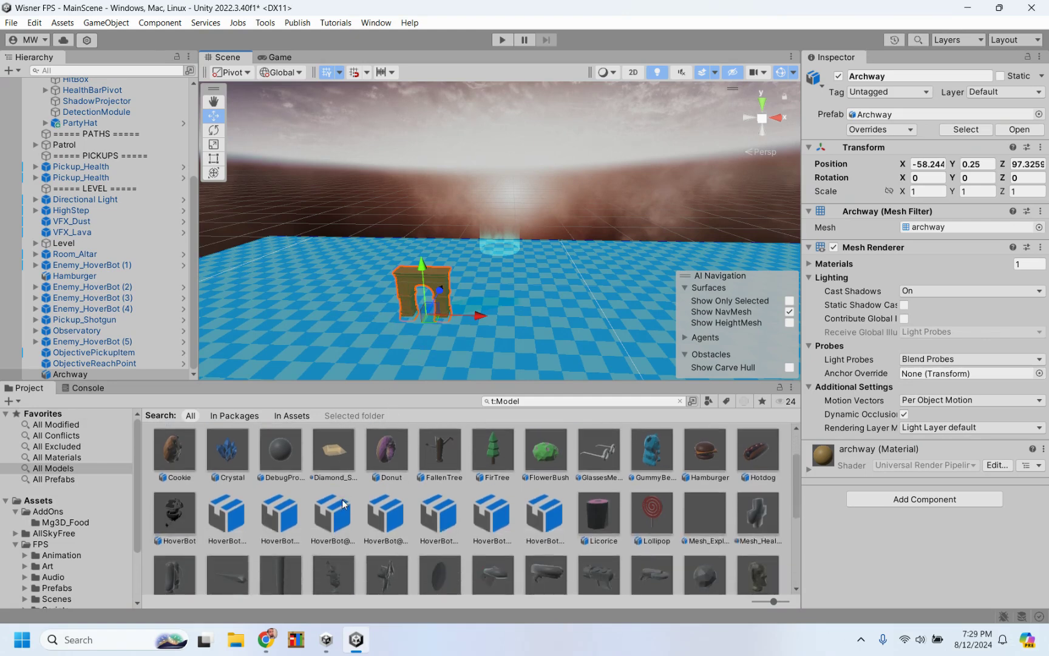
drag(441, 452, 548, 345)
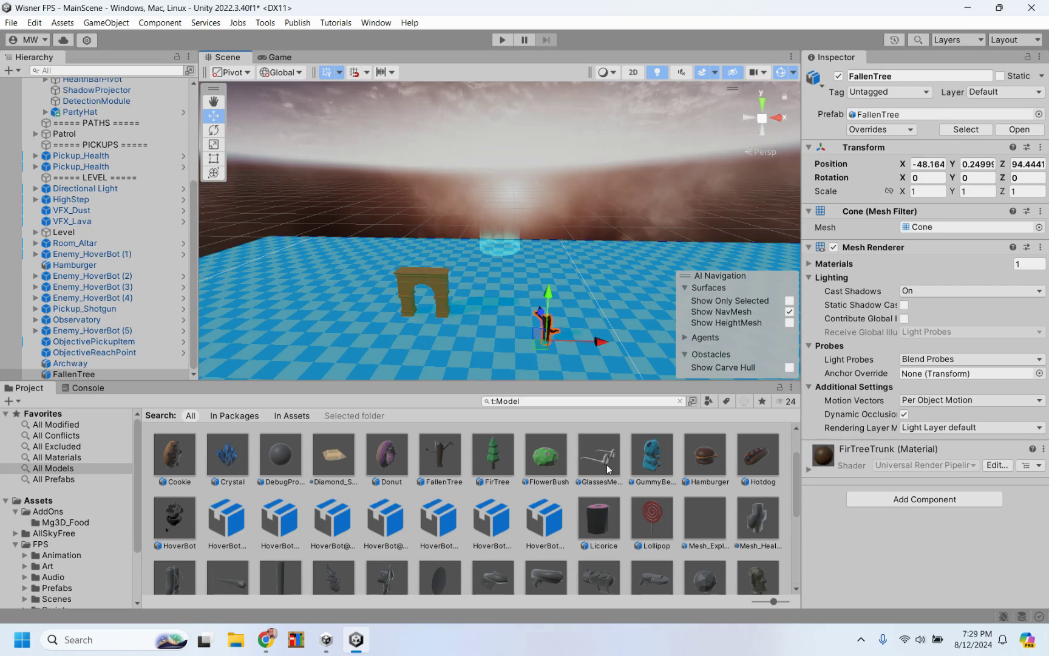
Place the Statue_Wall prefab on the floor just in front of the archway.
click(54, 479)
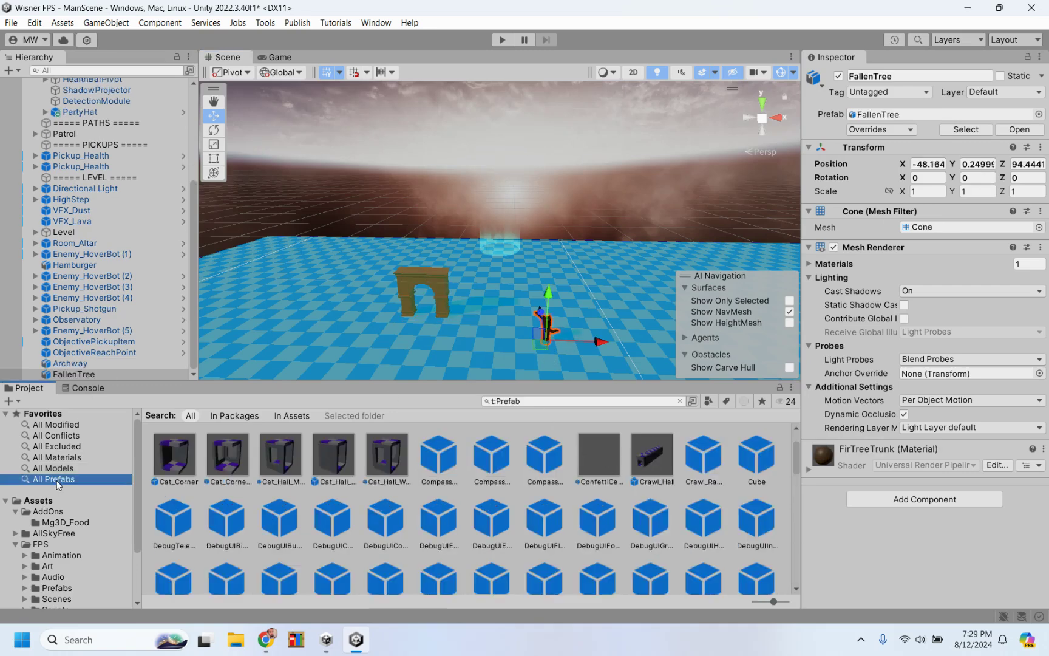
scroll(559, 484, down, 5)
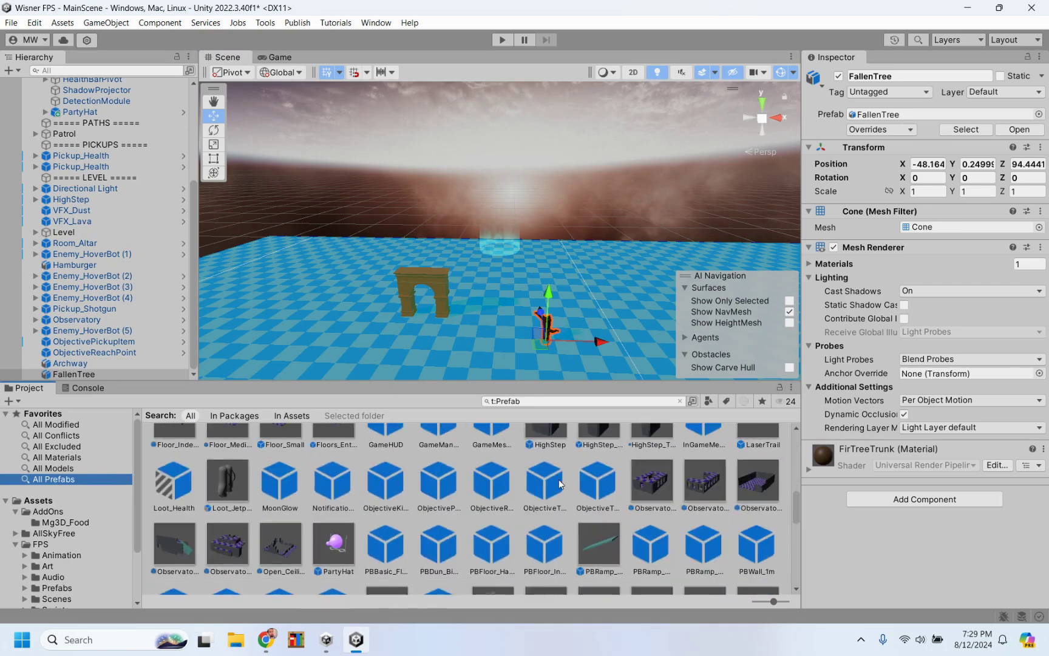
scroll(559, 483, down, 5)
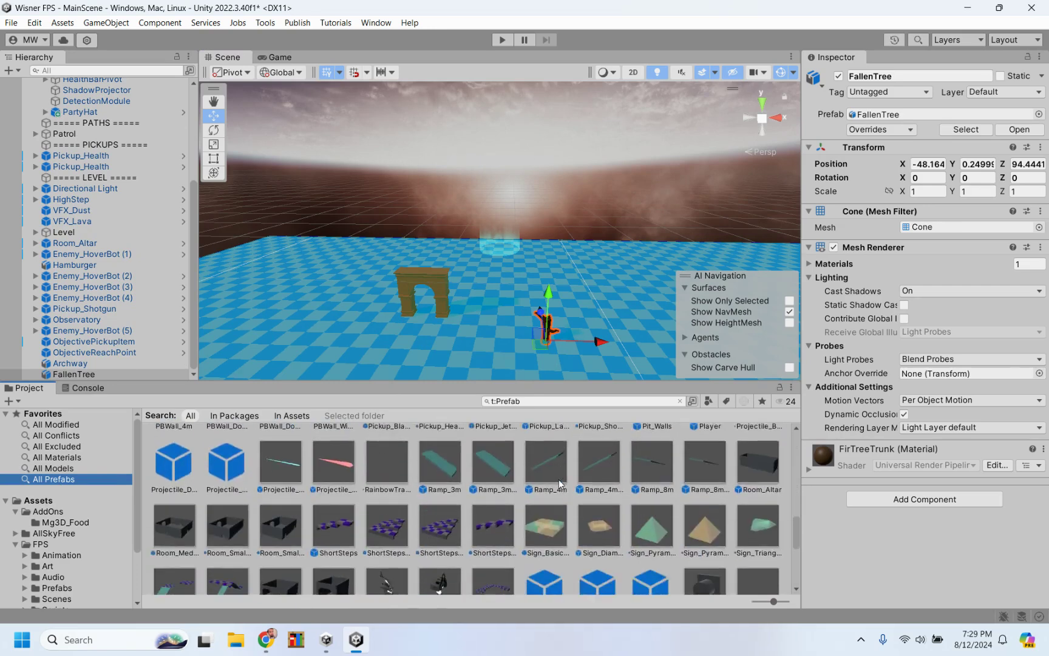
scroll(558, 478, down, 1)
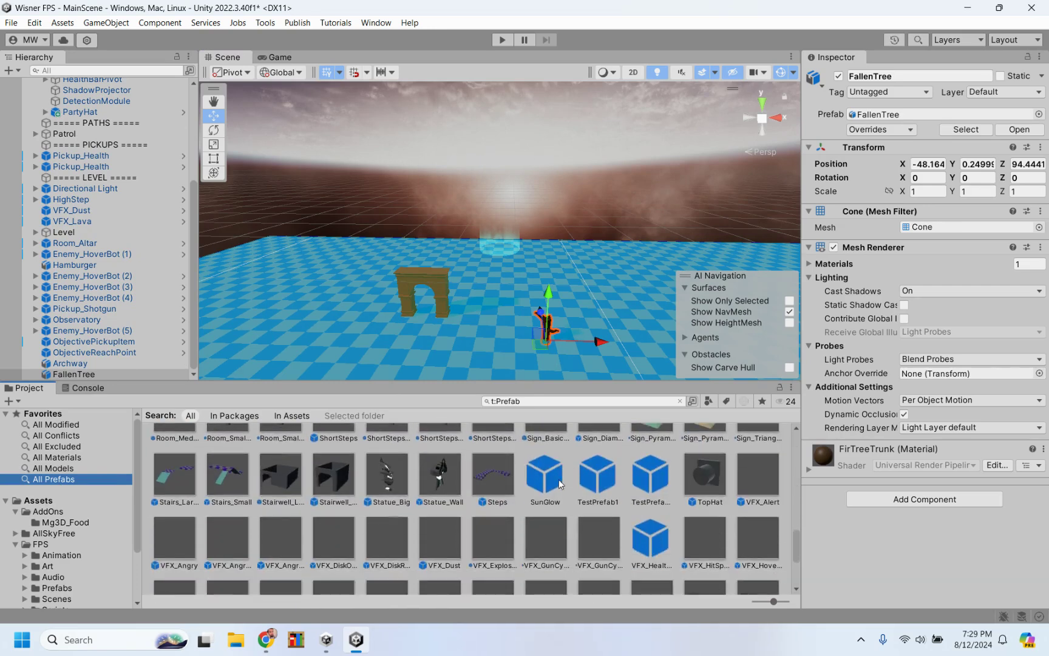
click(437, 477)
drag(437, 478, 411, 282)
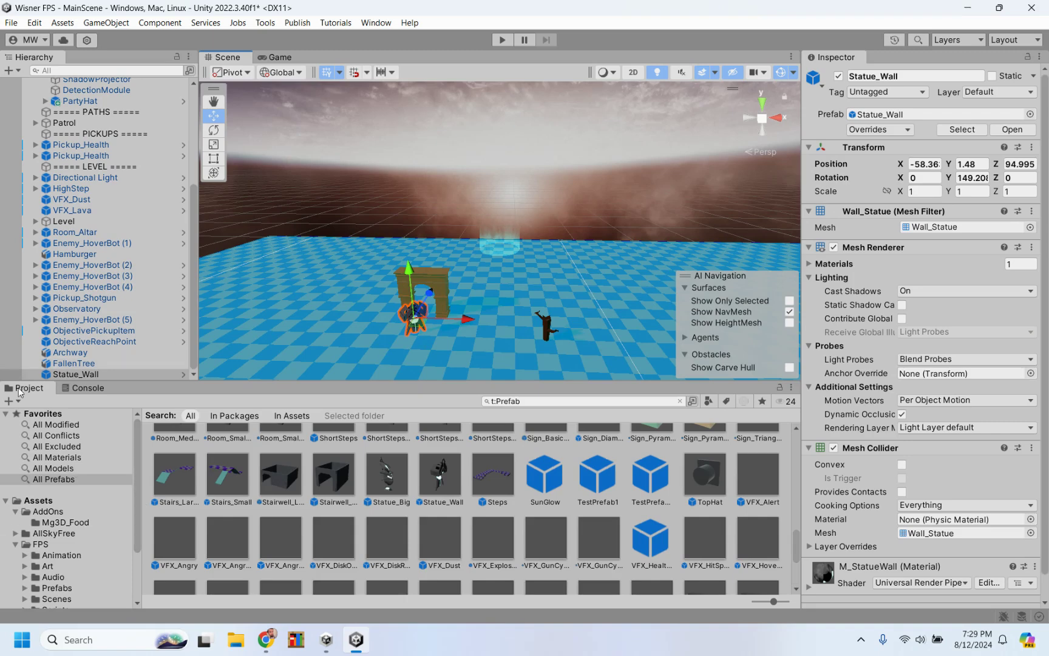
Open the FPS project's Scenes folder and look over the placed props and the scene's object list.
click(37, 544)
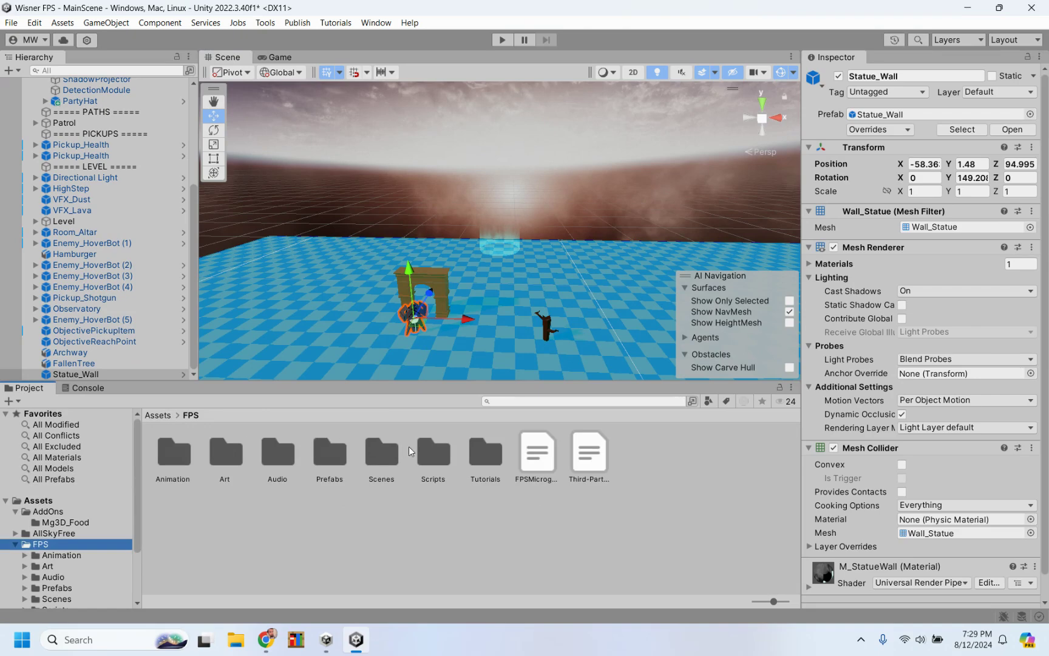
click(383, 457)
double_click(384, 459)
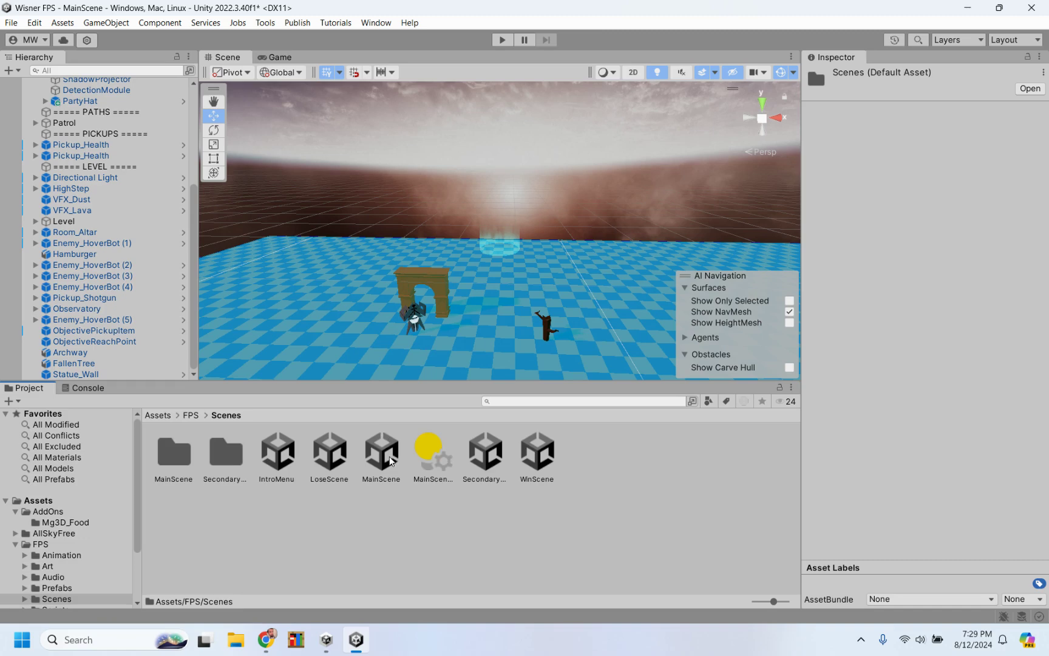
scroll(378, 312, down, 5)
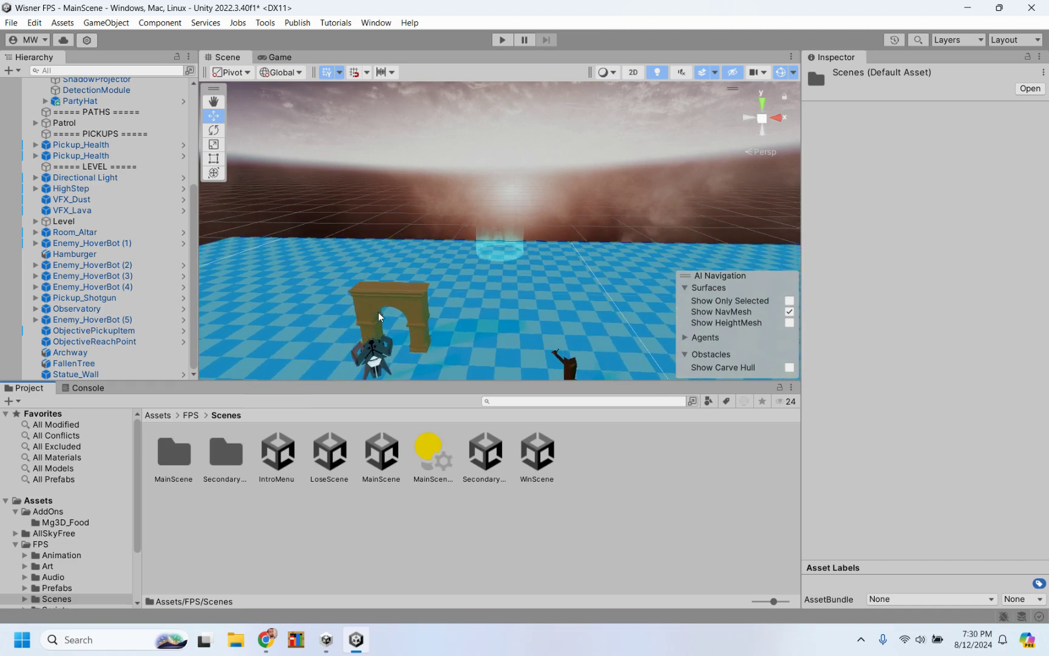
scroll(309, 306, up, 2)
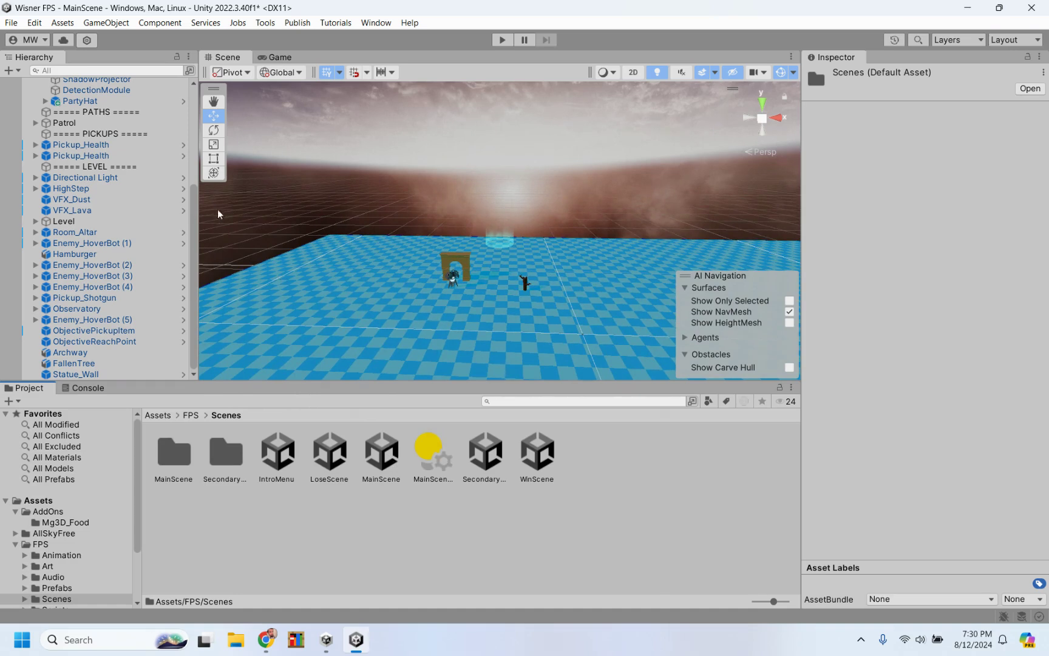
scroll(196, 214, up, 5)
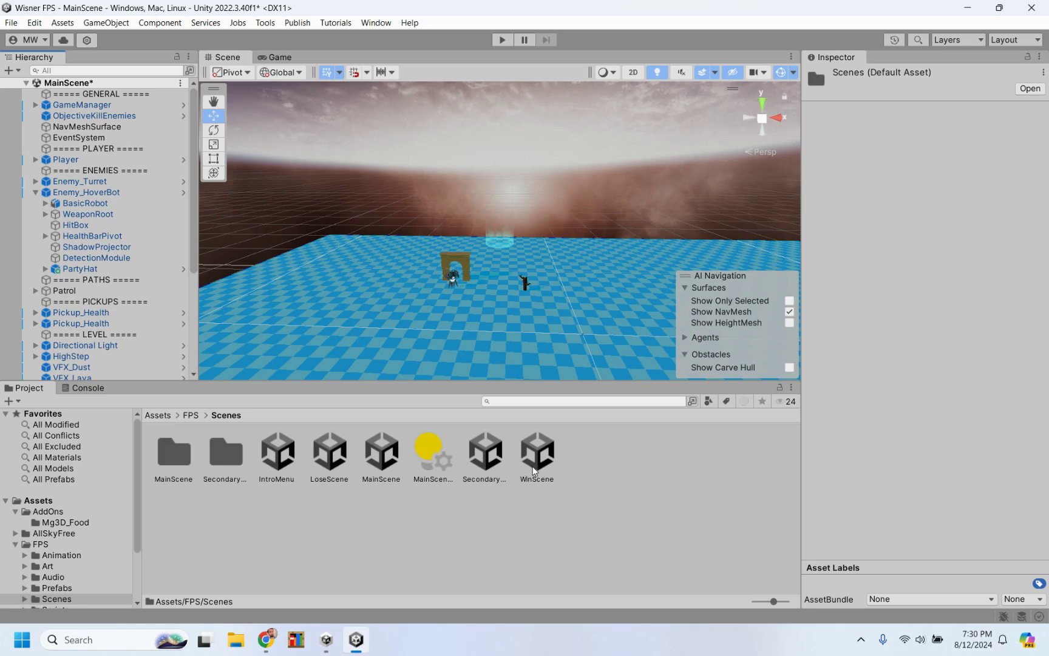
Open the IntroMenu scene, saving the changes to MainScene, and frame the menu canvas in the view.
double_click(282, 457)
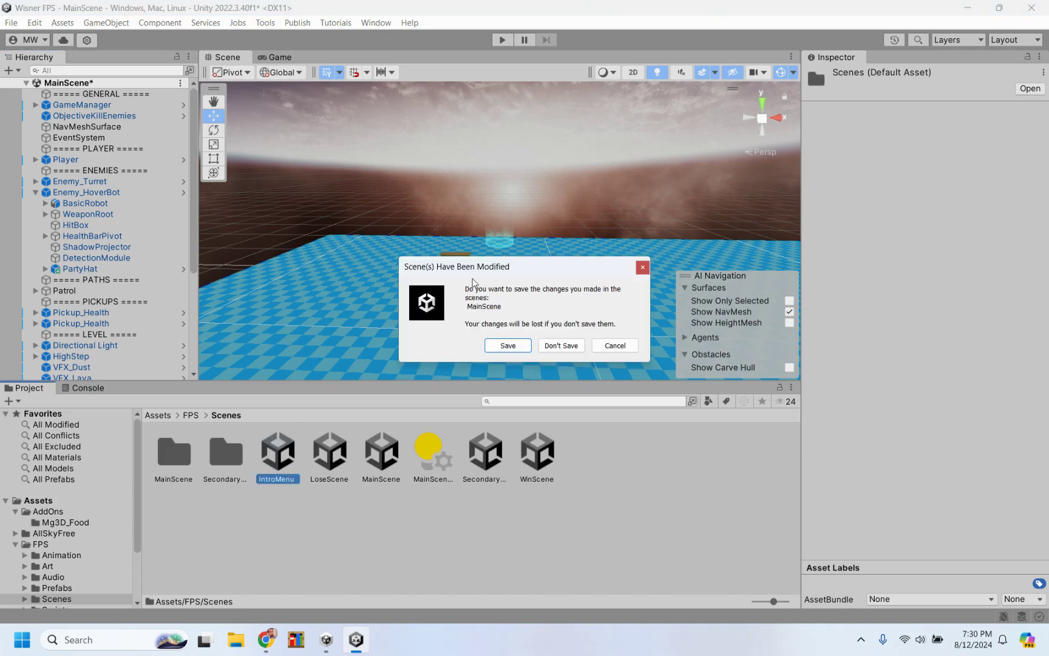
click(524, 348)
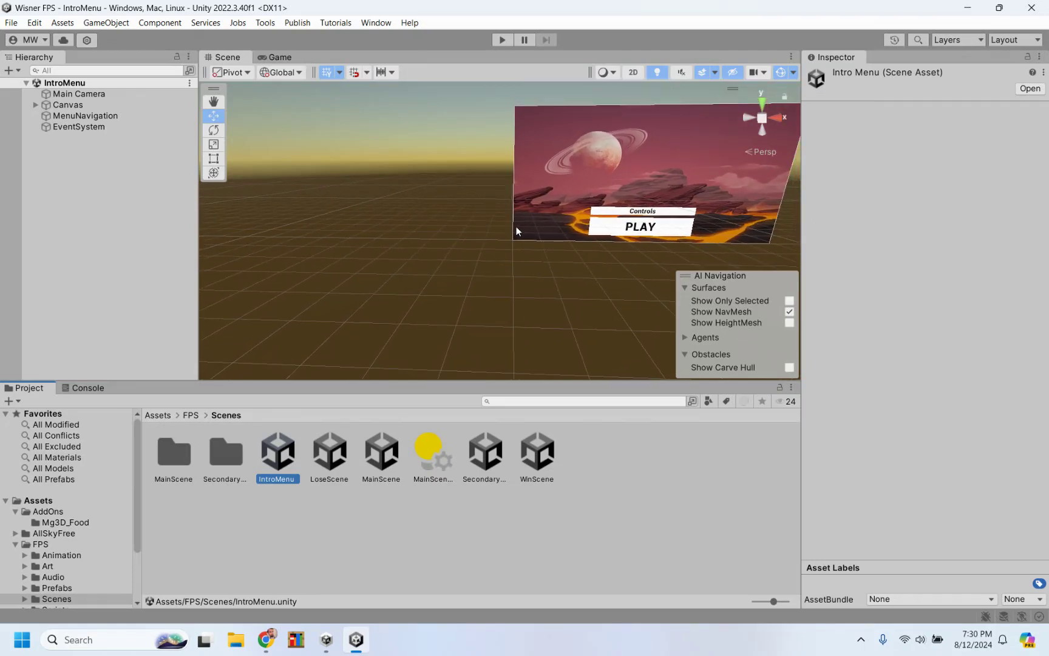
alt+click(516, 226)
alt+drag(516, 225, 531, 182)
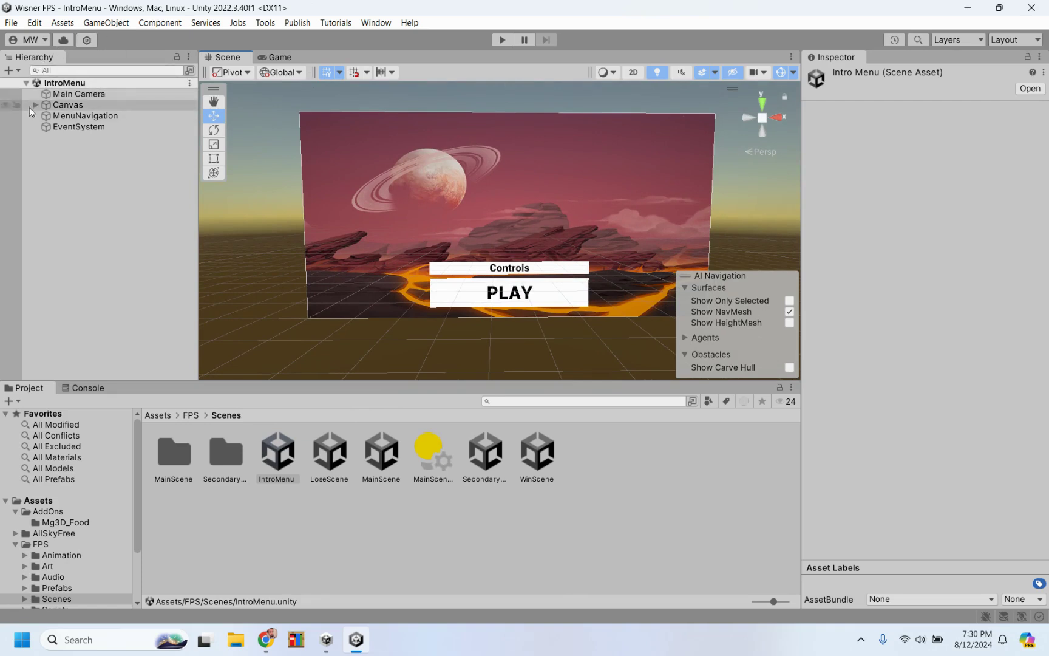
Set the text of the menu canvas's TitleText object to "Test Game".
click(35, 105)
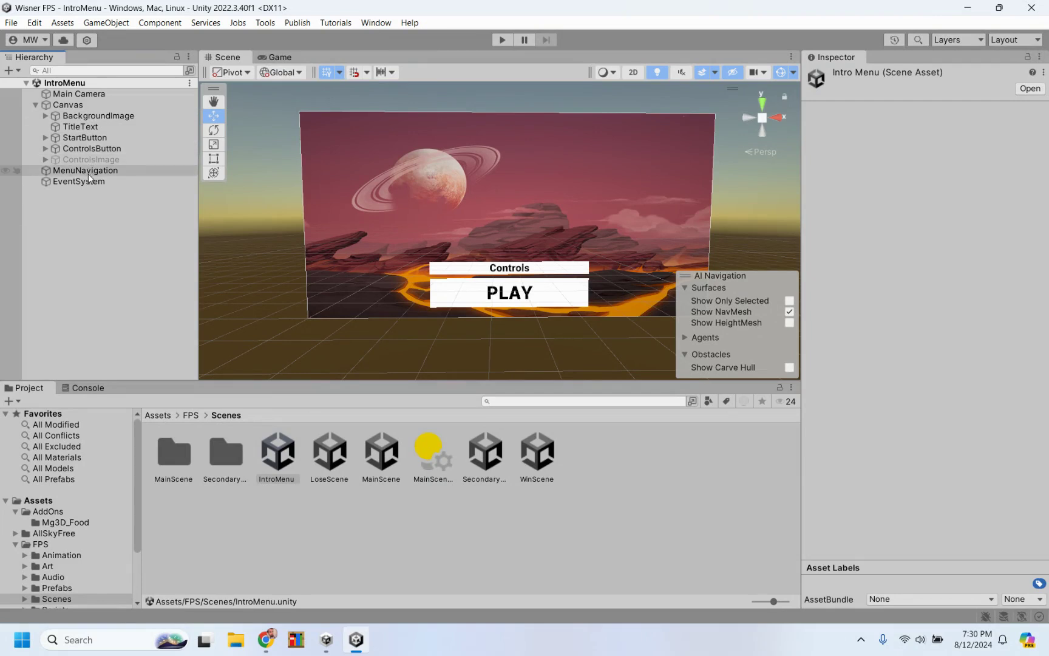
click(88, 129)
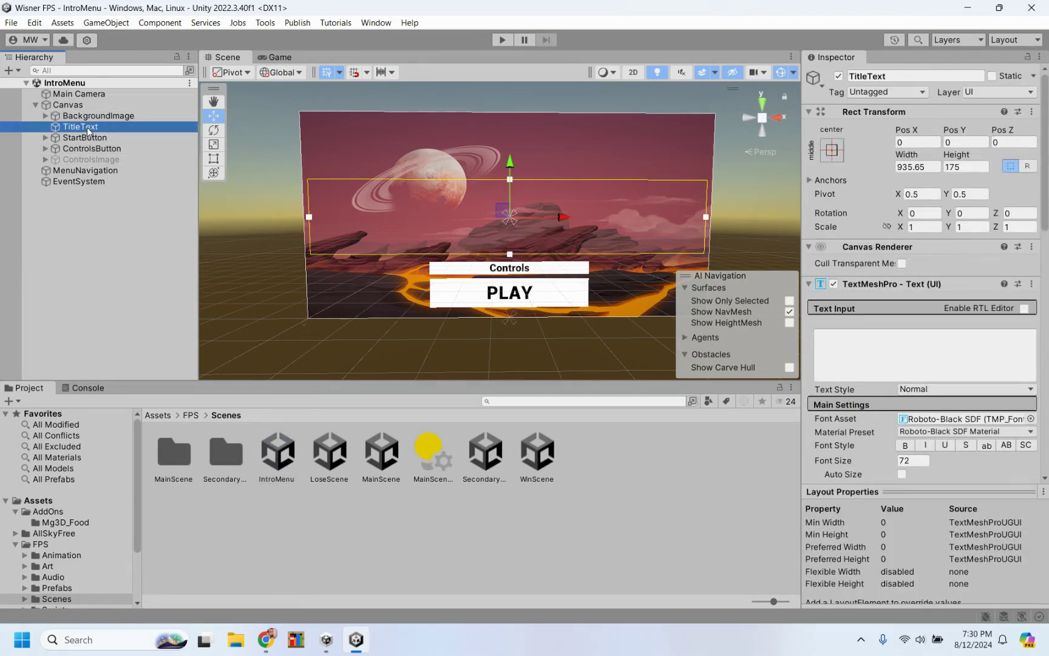
click(887, 348)
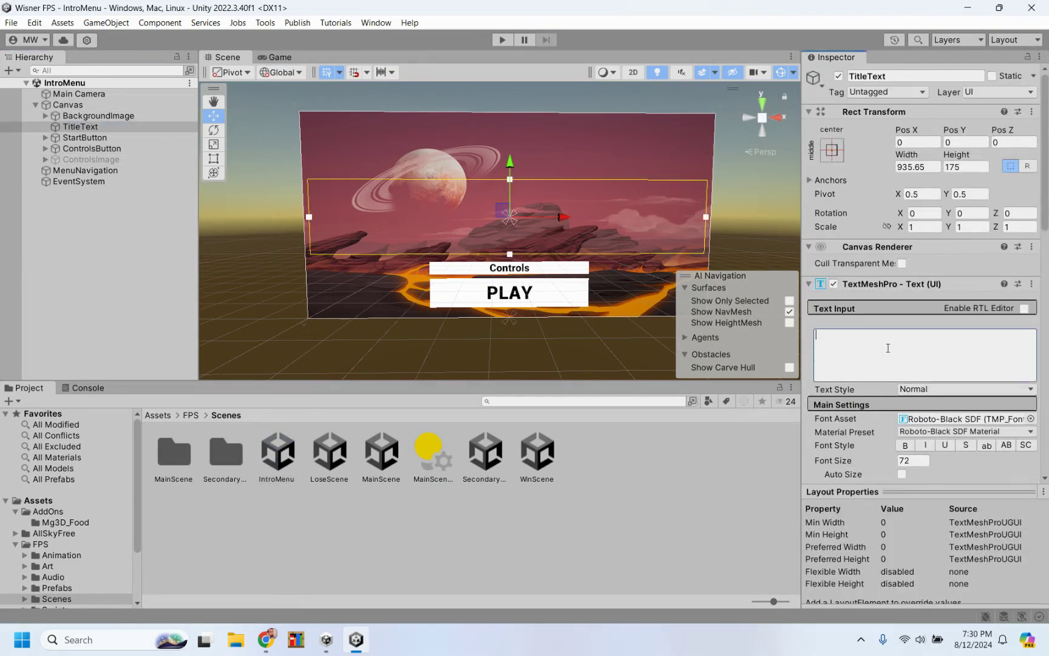
text(Te)
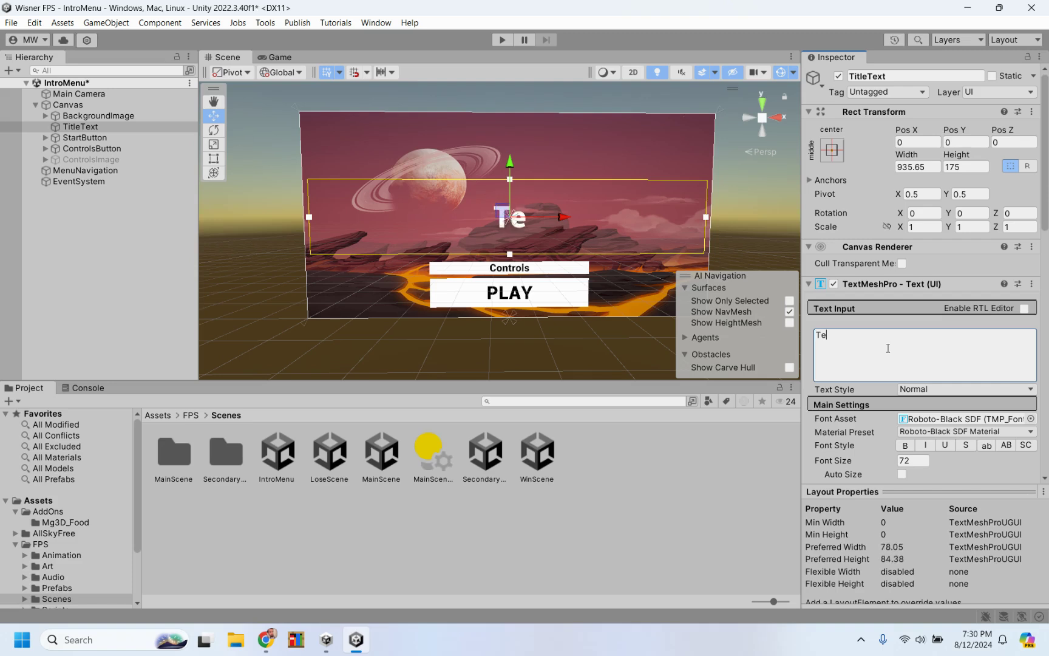
text(st Game)
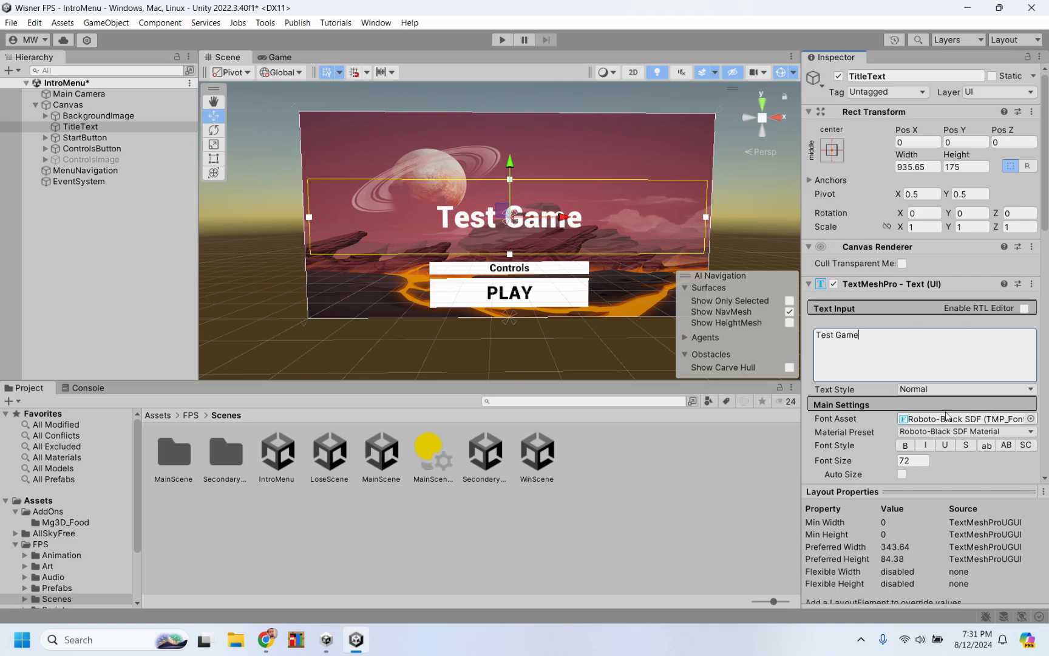
Change the title's font asset to PressStart2P-Regular SDF and raise the title to Pos Y 102.
click(944, 392)
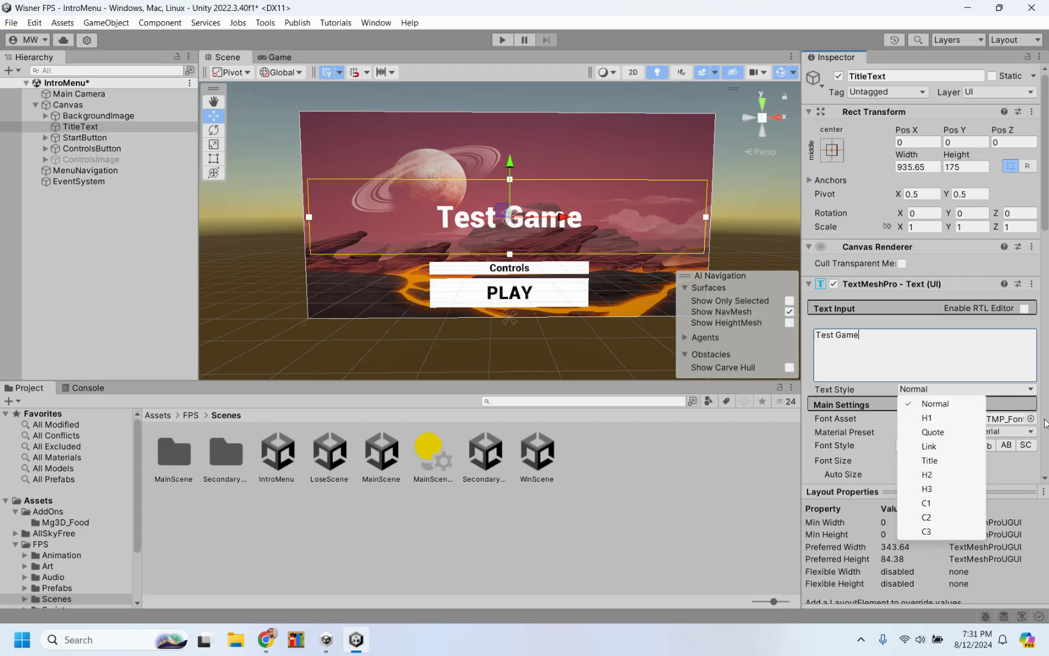
click(846, 421)
click(1032, 418)
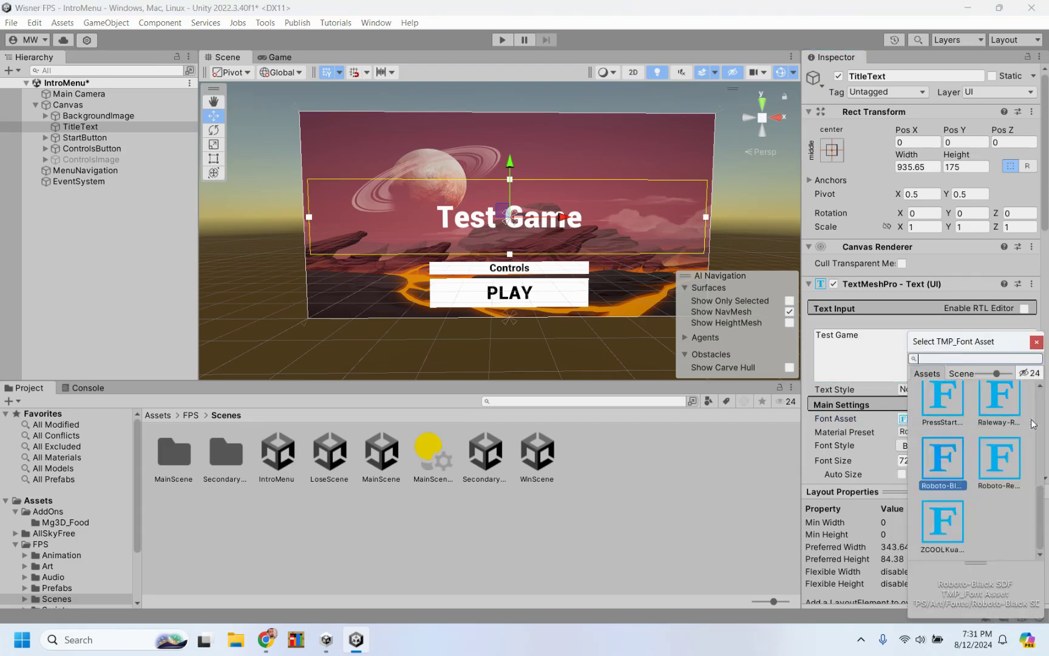
scroll(945, 502, down, 2)
scroll(946, 502, down, 3)
click(991, 410)
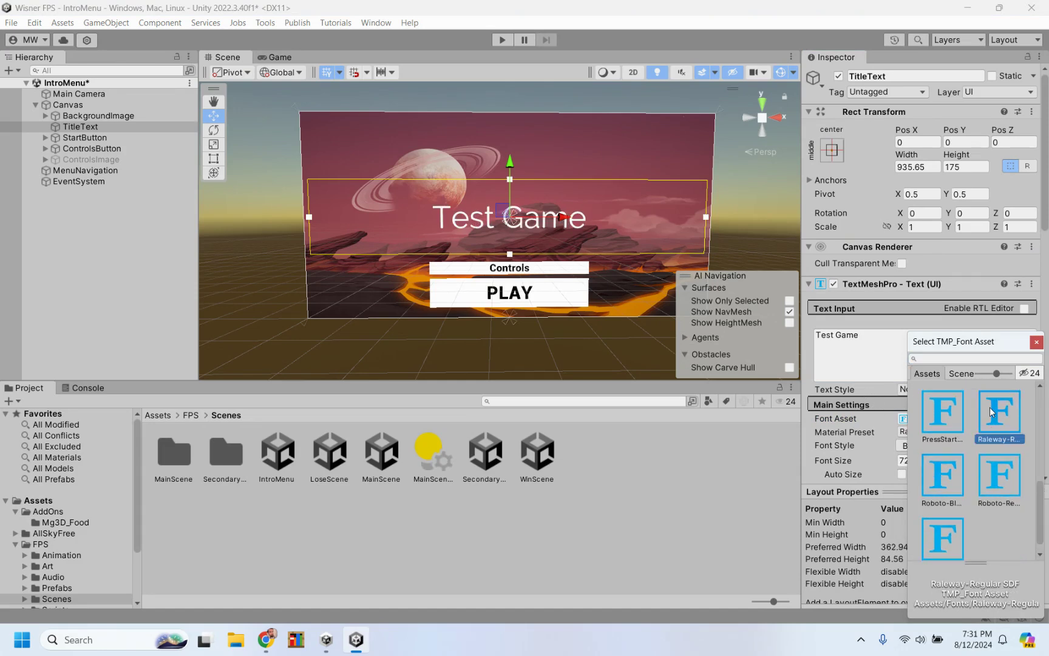
click(993, 471)
click(944, 428)
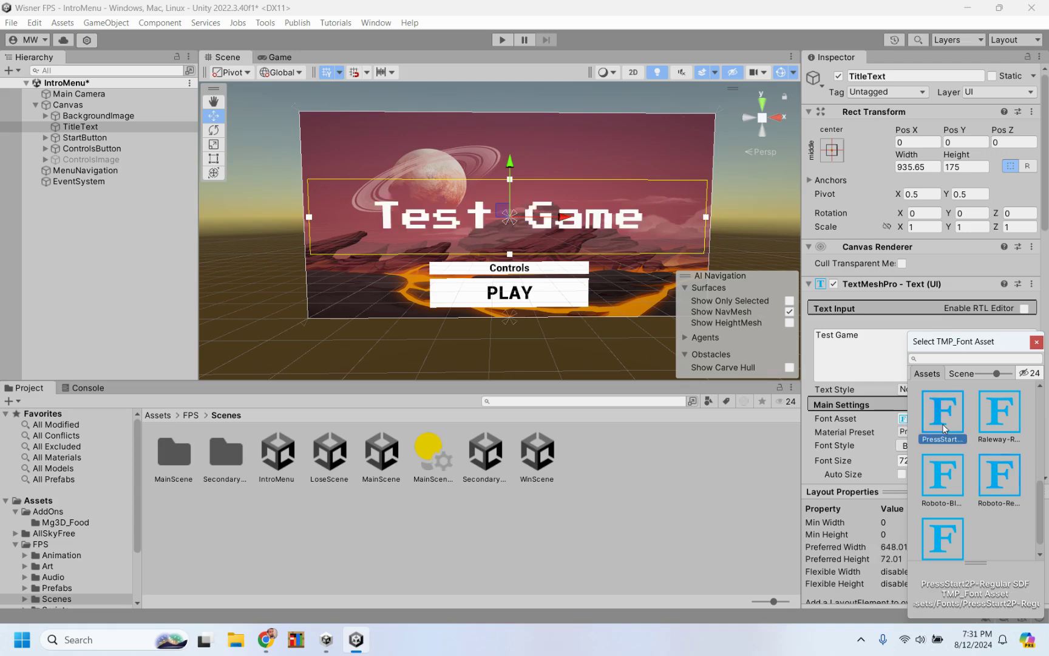
click(858, 422)
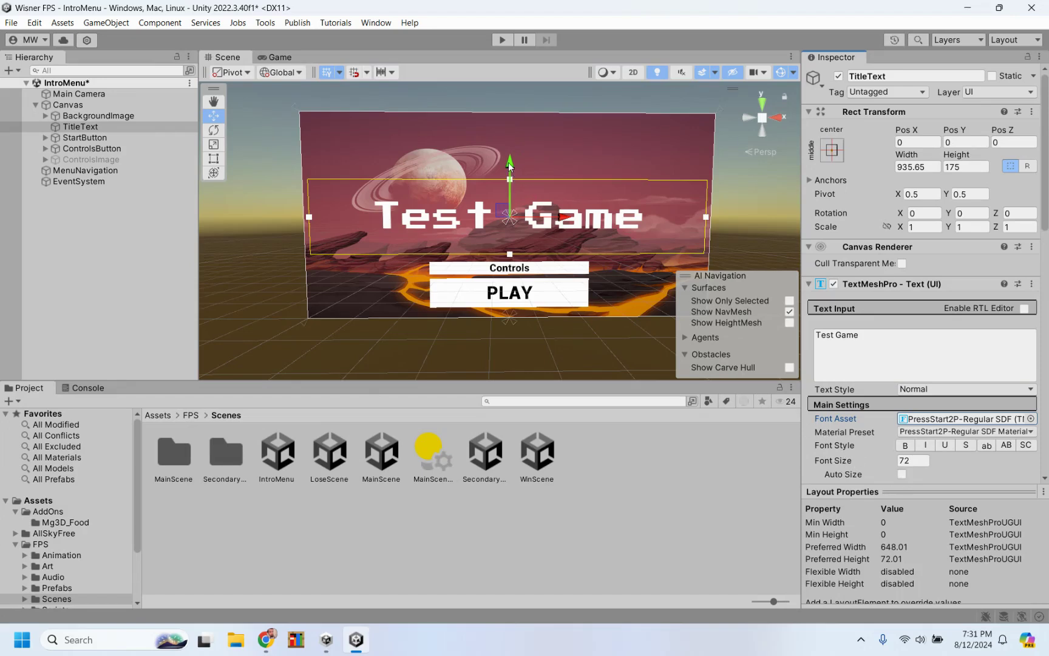
drag(516, 165, 511, 121)
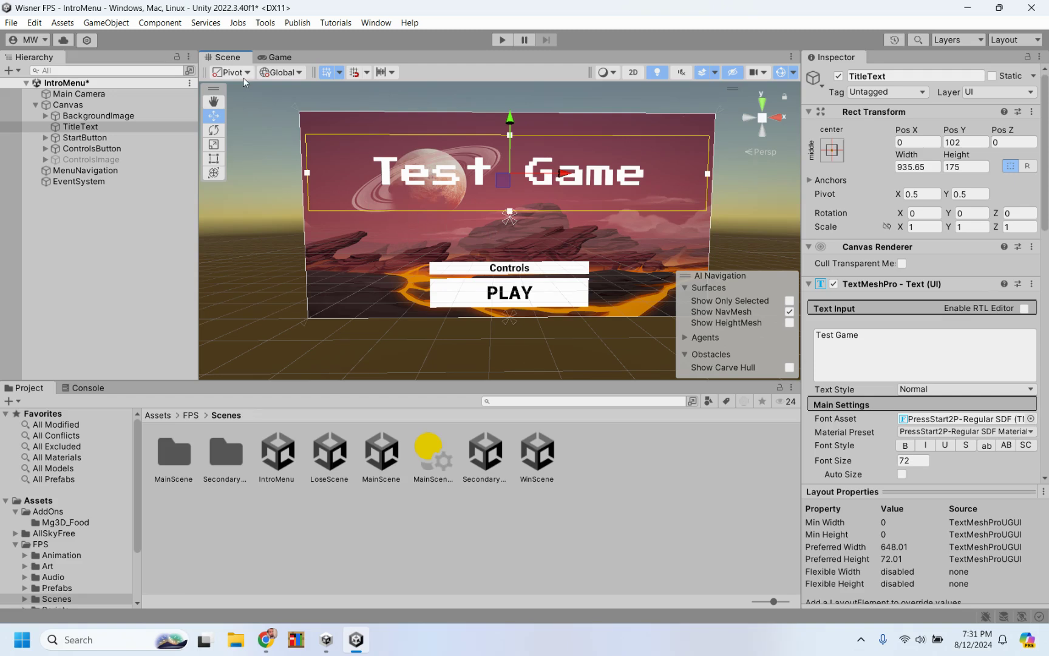
Try the lava landscape texture with small distant planets on the menu's BackgroundImage and browse for other textures.
click(107, 116)
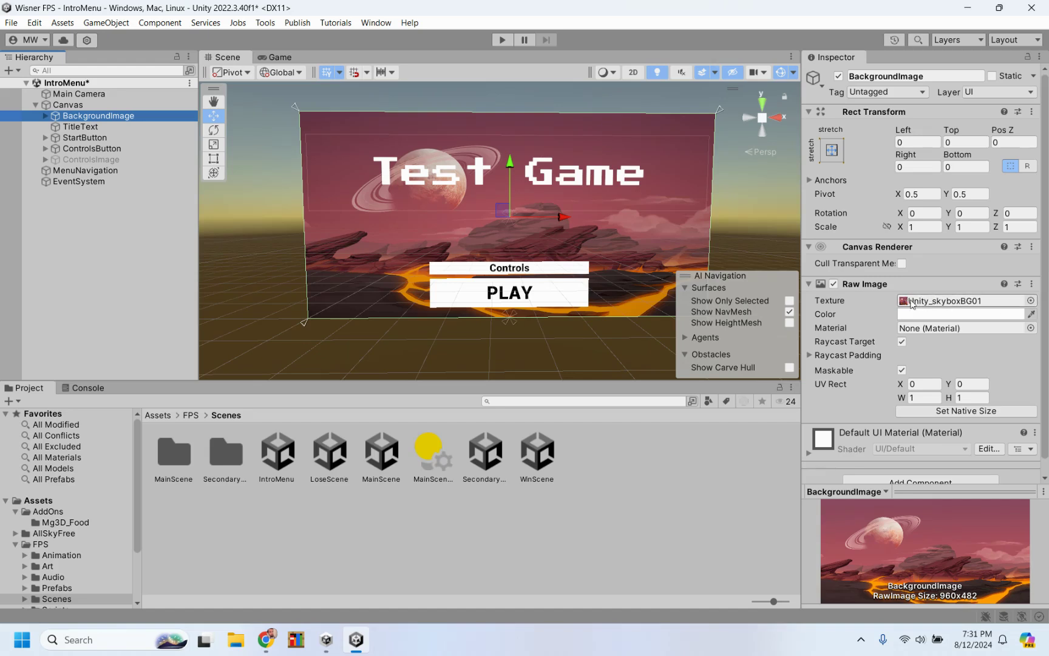
click(1031, 301)
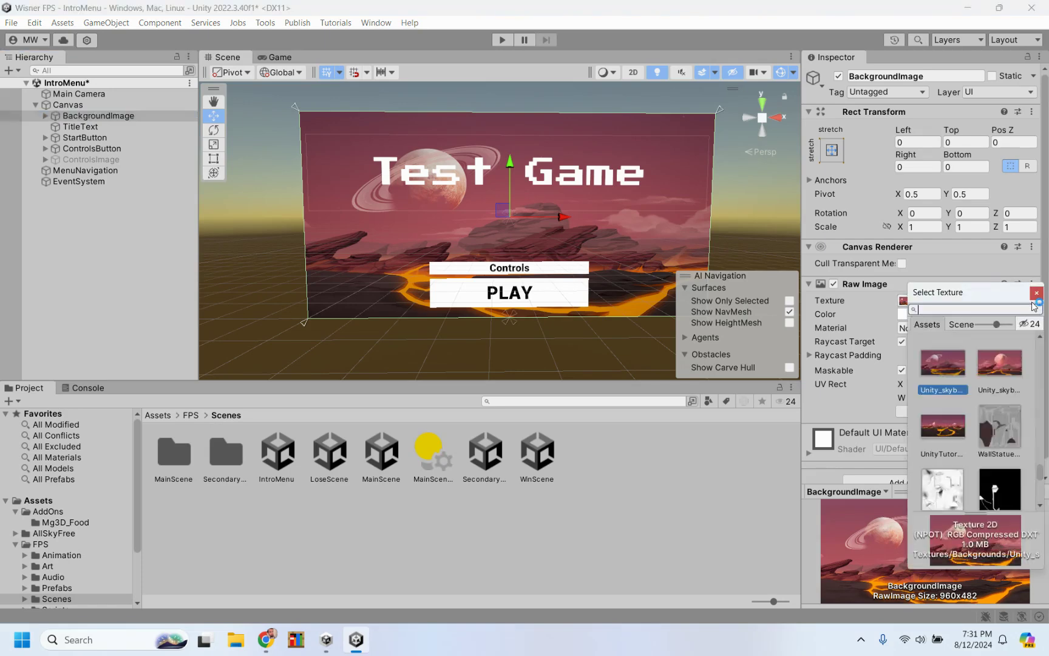
click(993, 370)
click(947, 427)
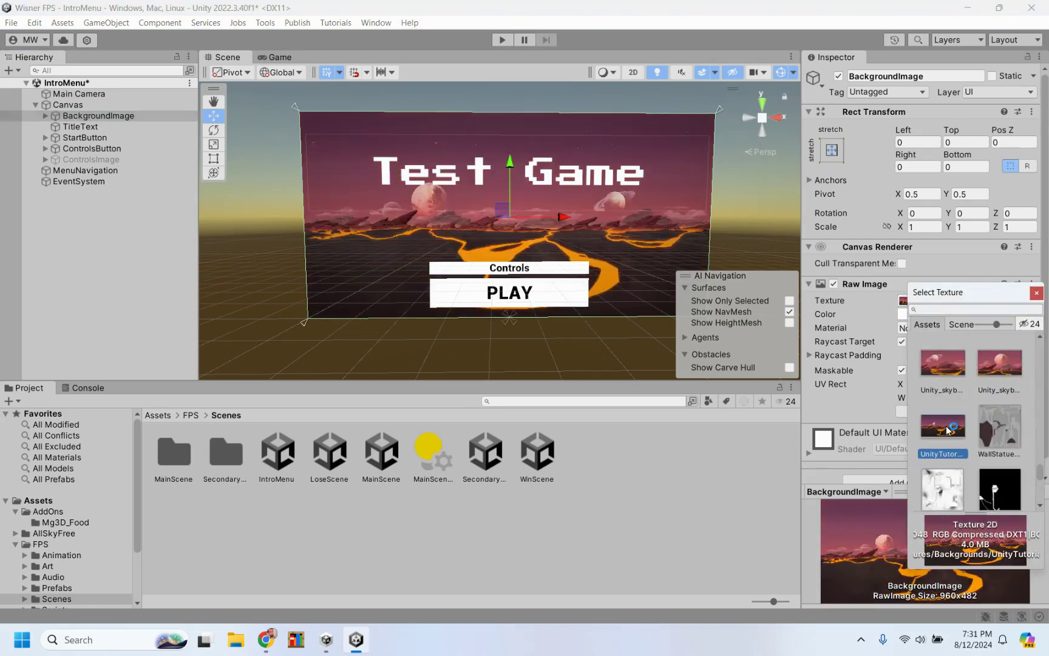
scroll(955, 381, down, 6)
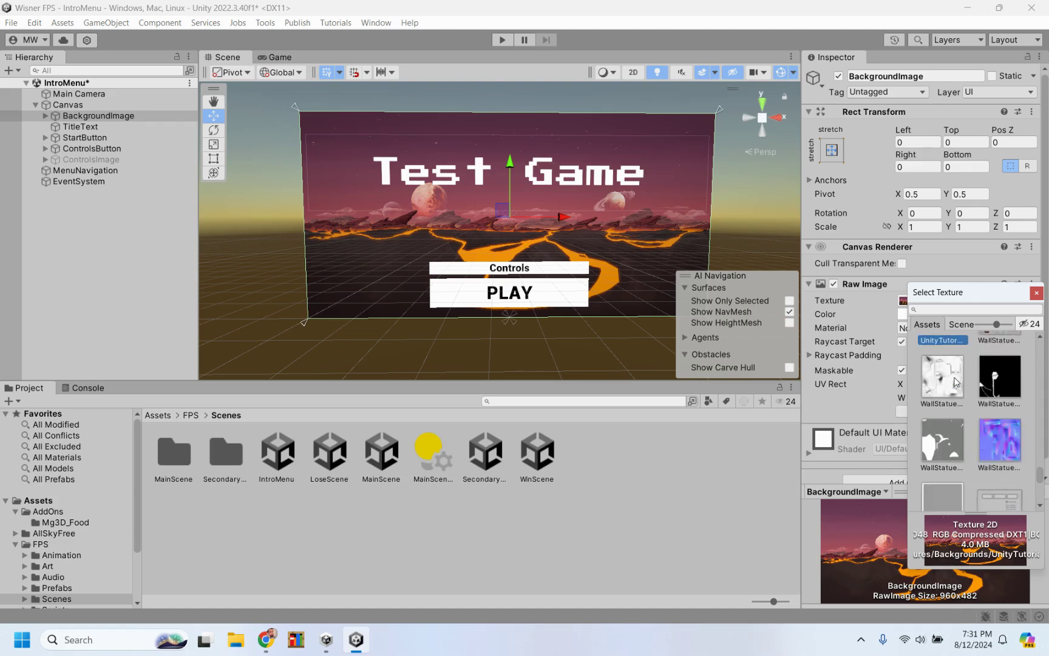
scroll(955, 382, up, 5)
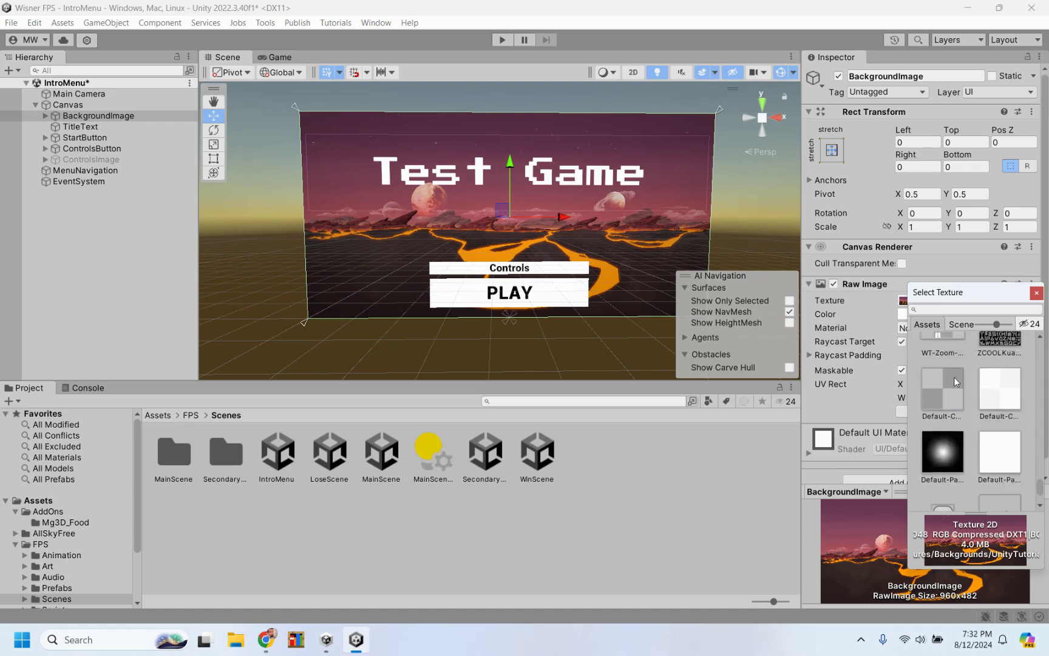
scroll(954, 377, up, 2)
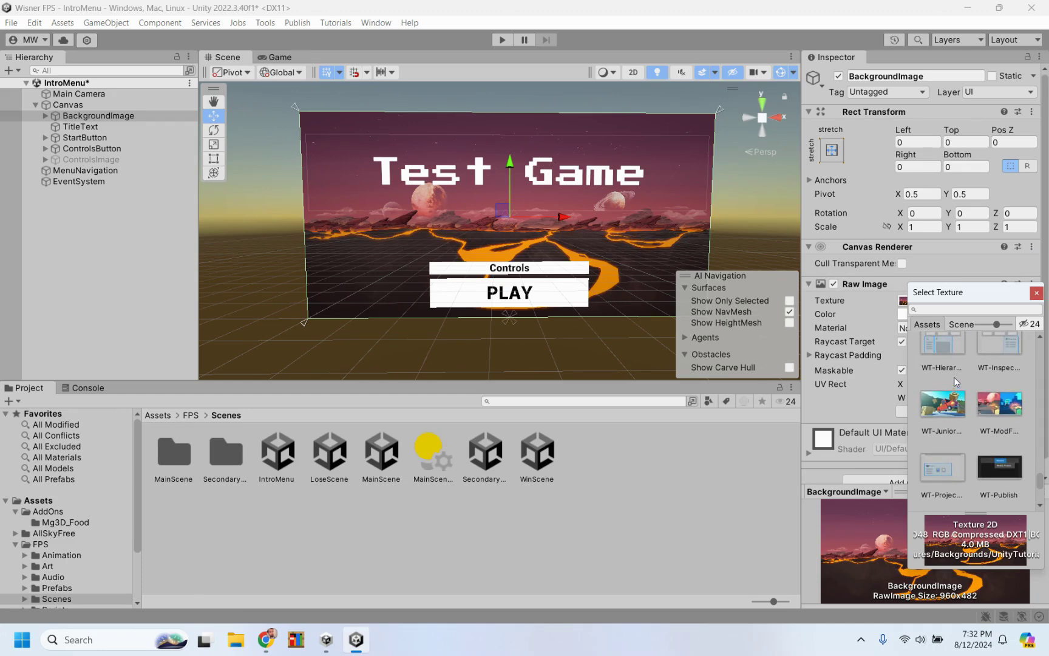
Try the split red-and-blue shooter, red car and dark tutorial header textures on the BackgroundImage.
click(1013, 435)
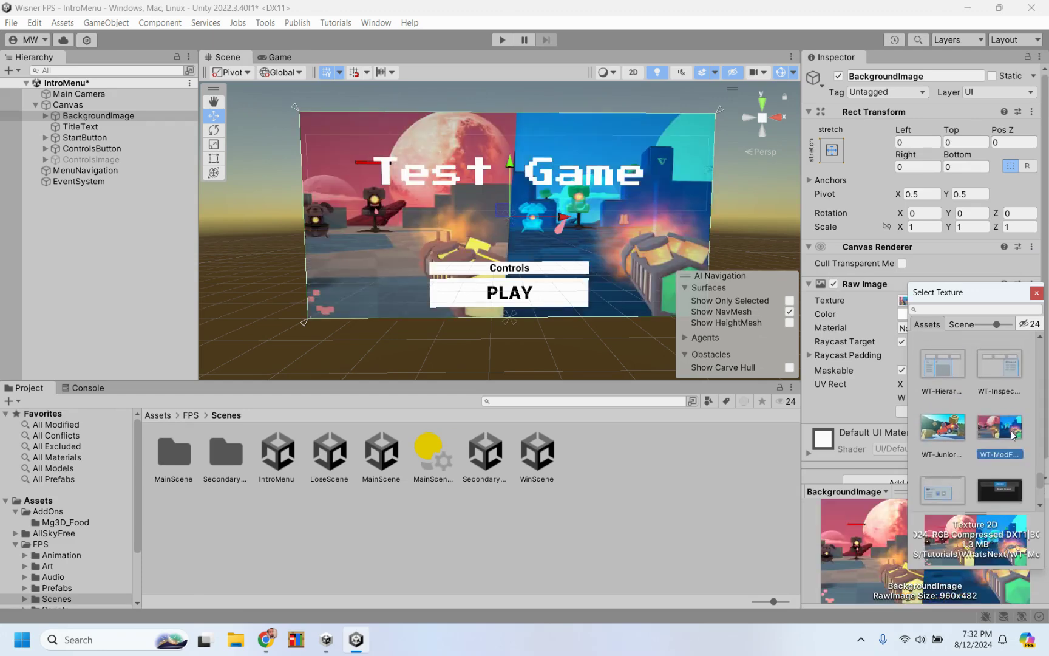
click(939, 435)
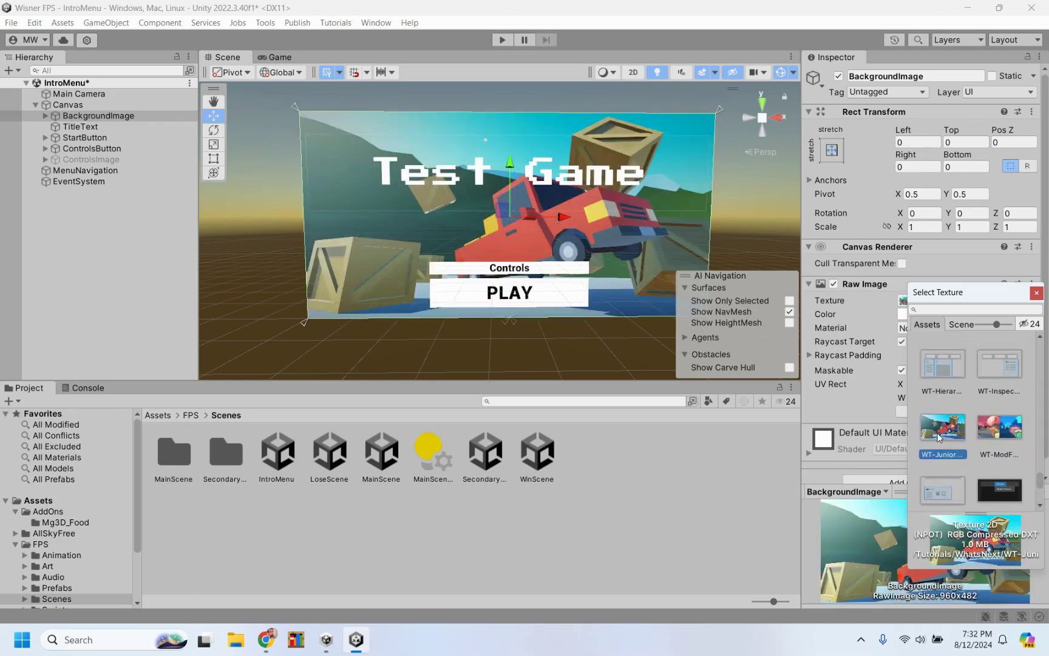
click(1012, 428)
scroll(955, 411, up, 3)
scroll(955, 411, up, 5)
scroll(955, 411, down, 2)
click(996, 371)
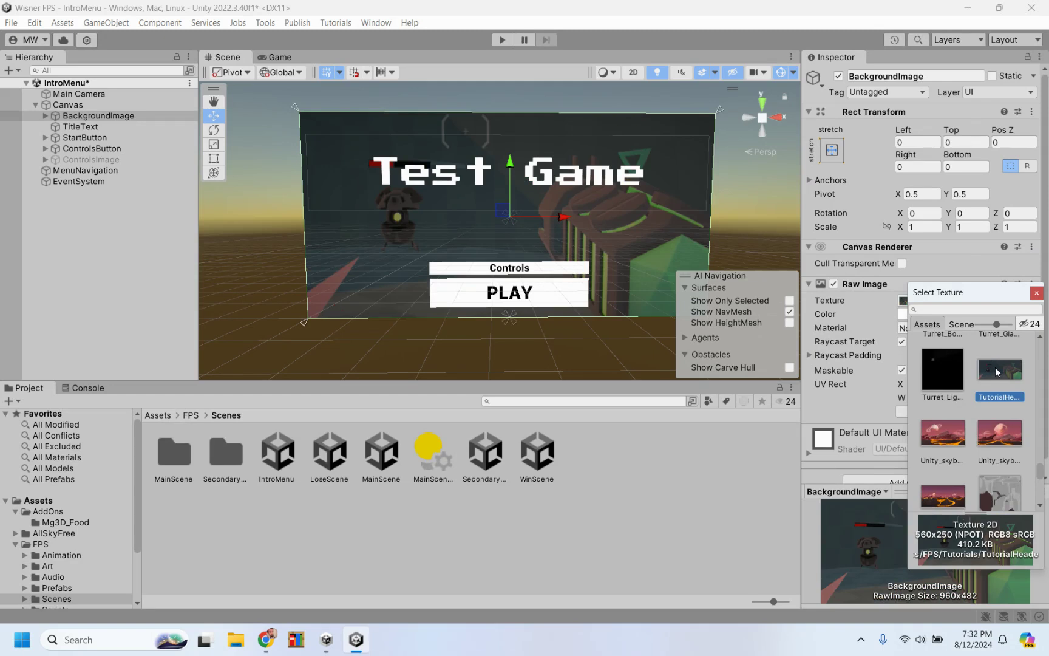
Set the BackgroundImage's Raw Image texture to DialogHeader_FPS.
scroll(953, 366, up, 2)
scroll(954, 366, up, 5)
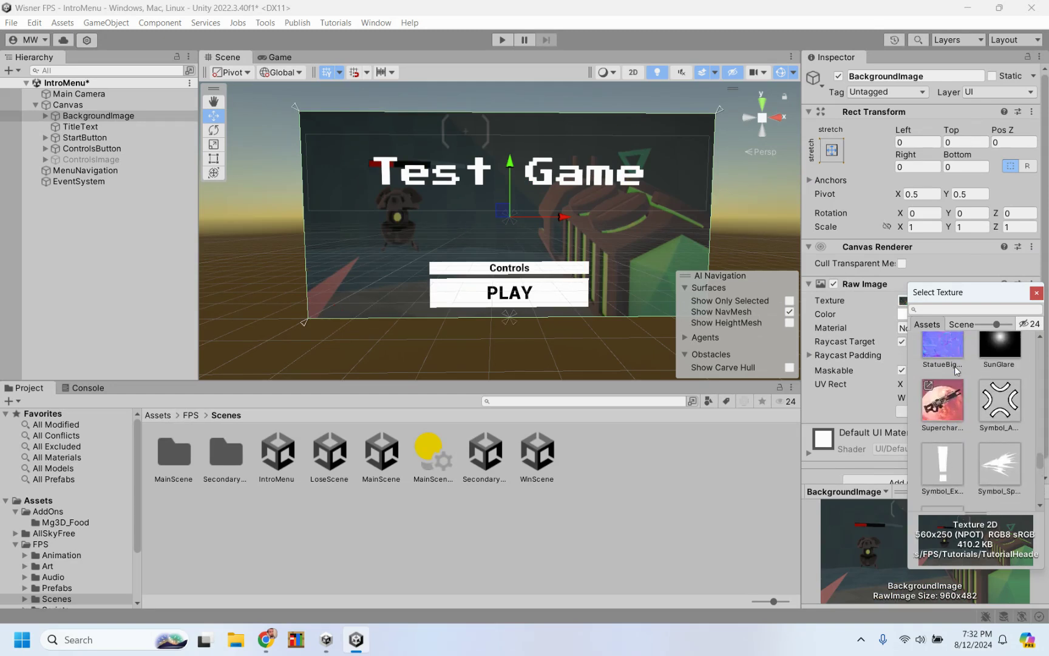
scroll(954, 366, up, 1)
scroll(955, 369, up, 1)
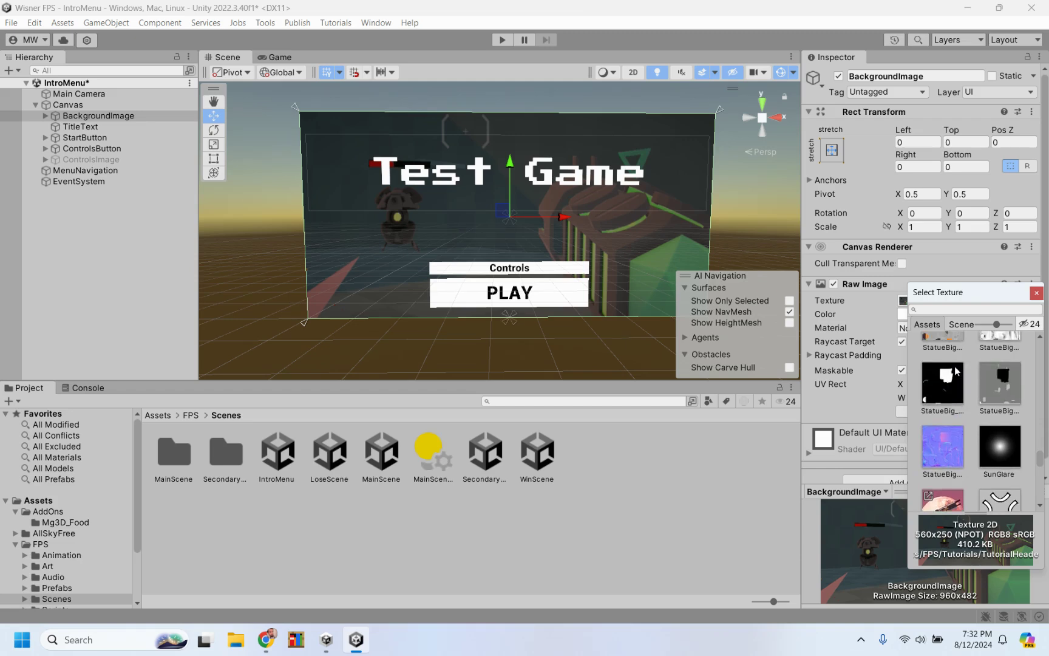
scroll(956, 370, up, 1)
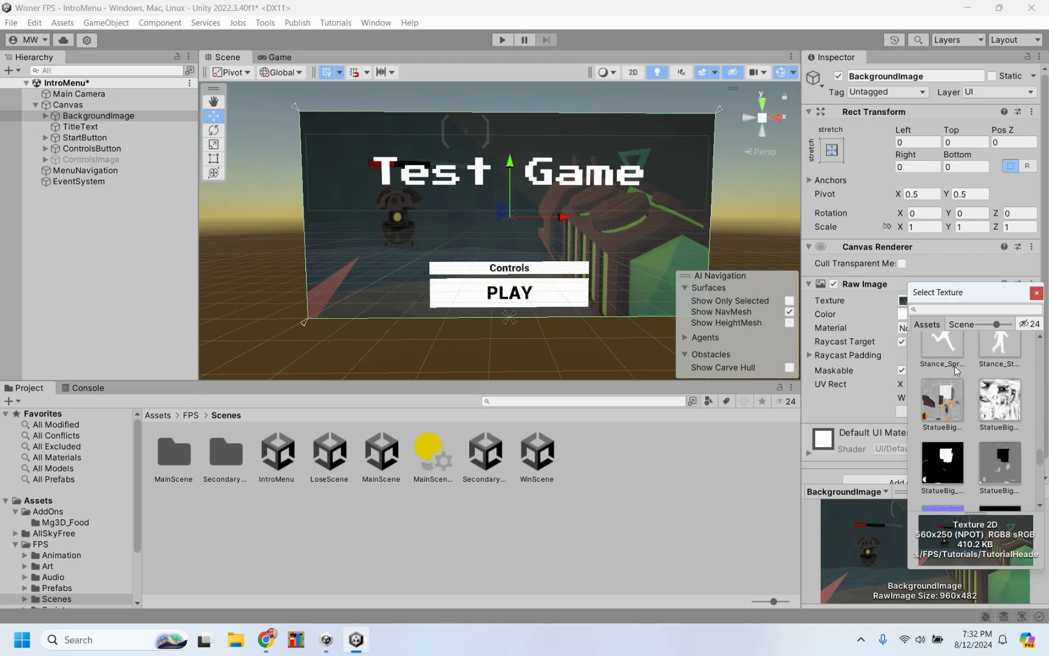
scroll(953, 390, up, 5)
scroll(951, 385, up, 8)
scroll(952, 385, up, 8)
scroll(951, 385, up, 8)
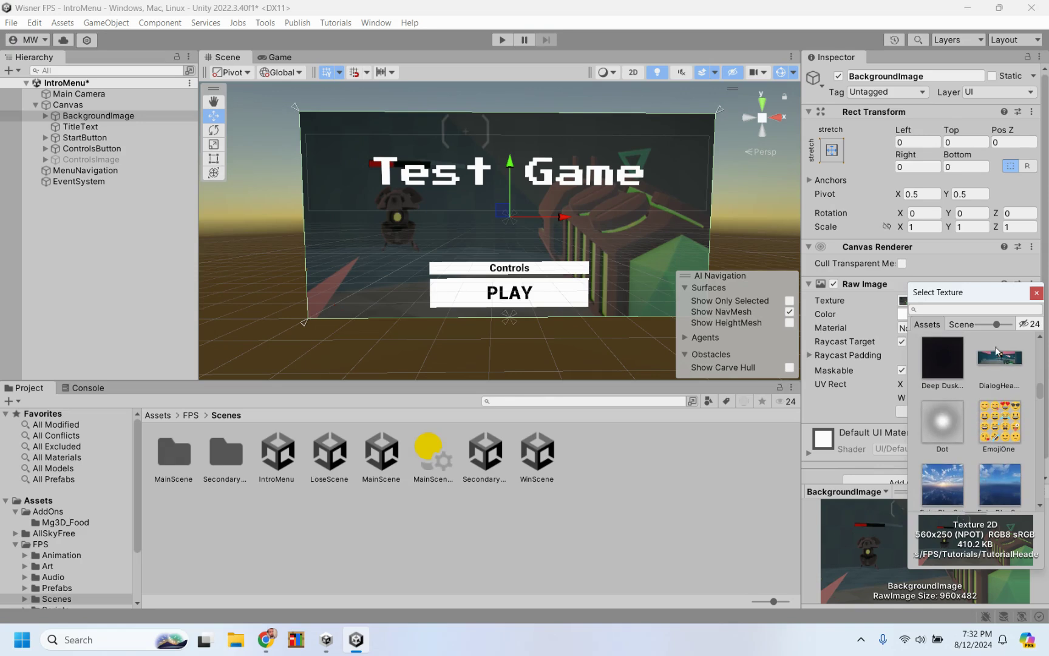
click(999, 357)
scroll(947, 394, up, 8)
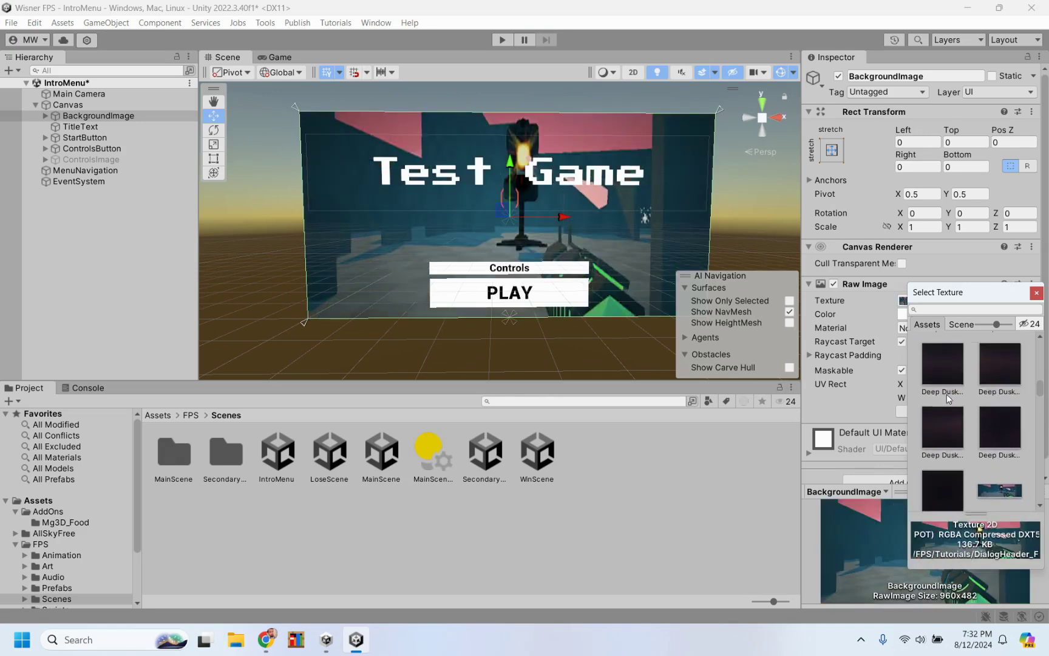
scroll(949, 398, up, 6)
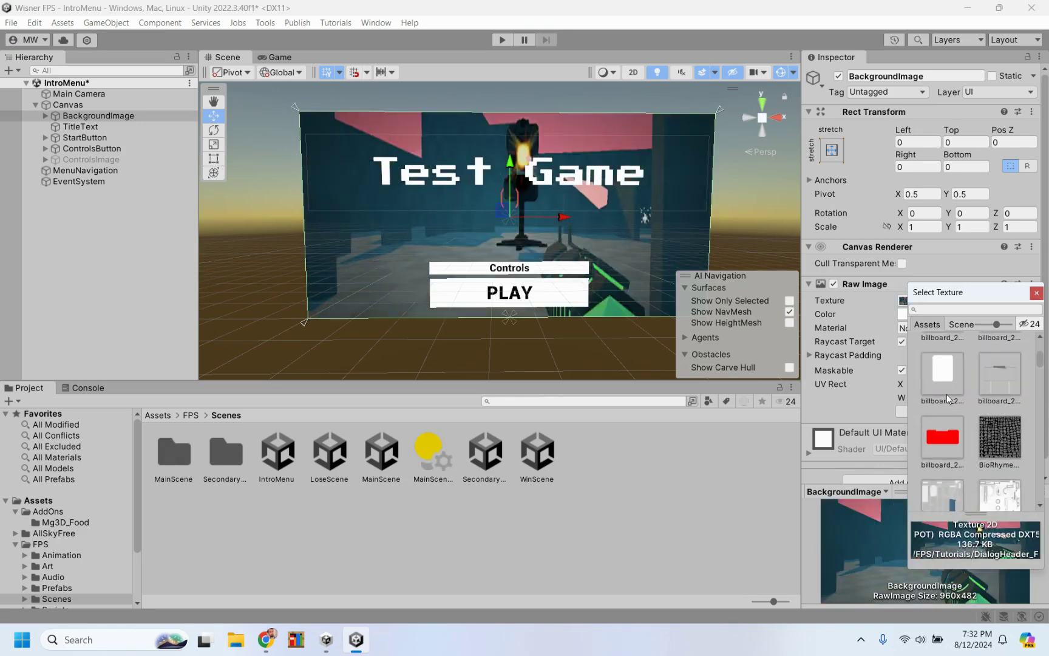
click(1038, 292)
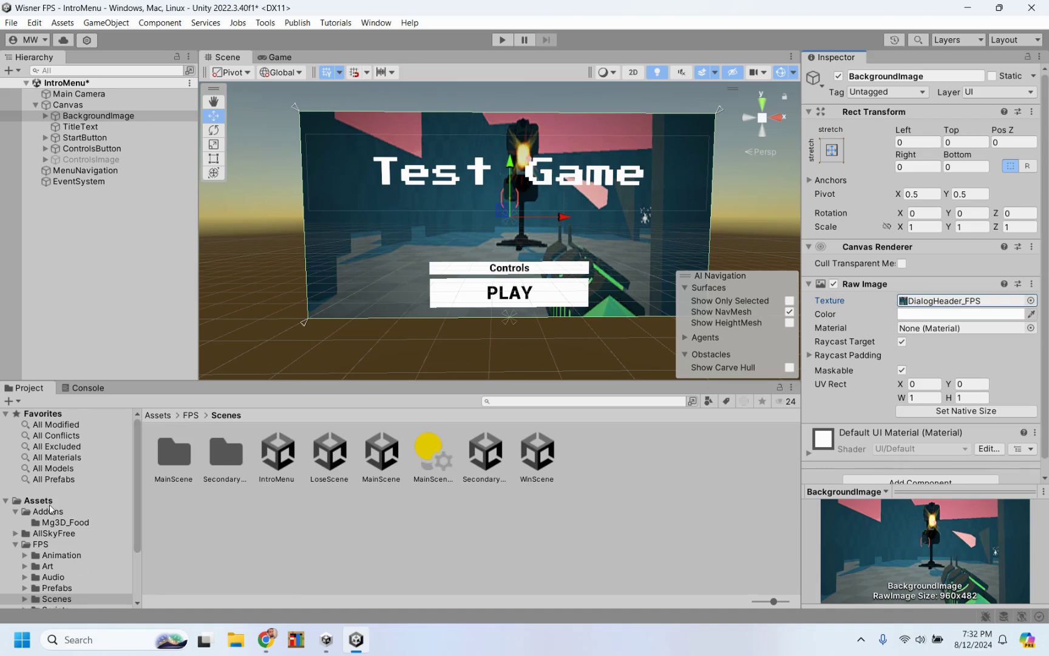
Import the gameplay screenshot PNG as a new asset into the FPS project's Art folder.
scroll(49, 504, down, 3)
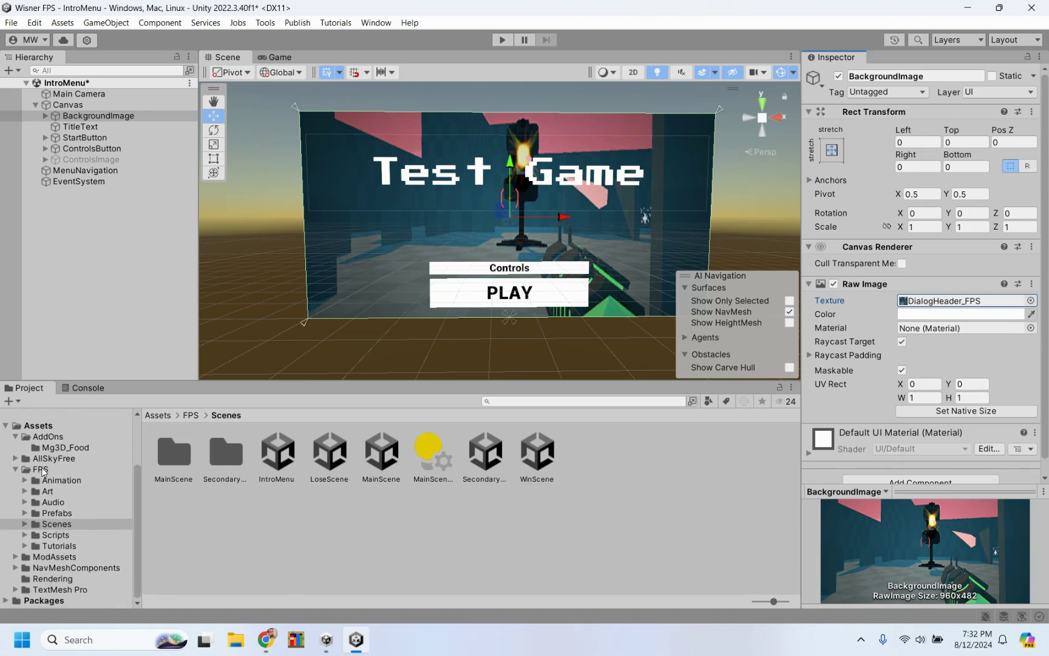
click(38, 426)
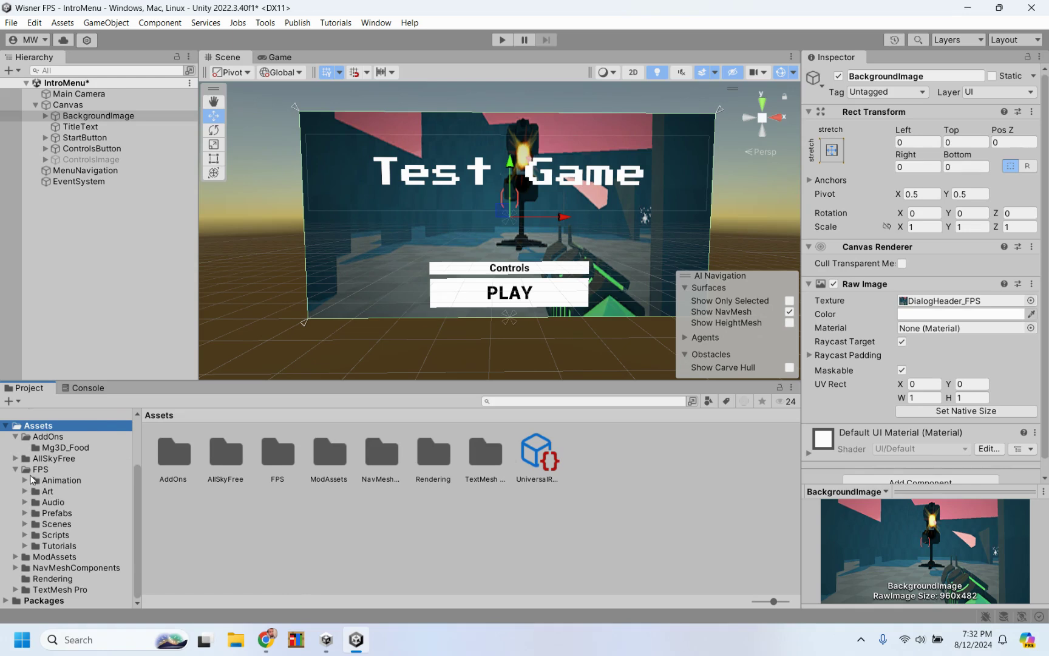
click(48, 490)
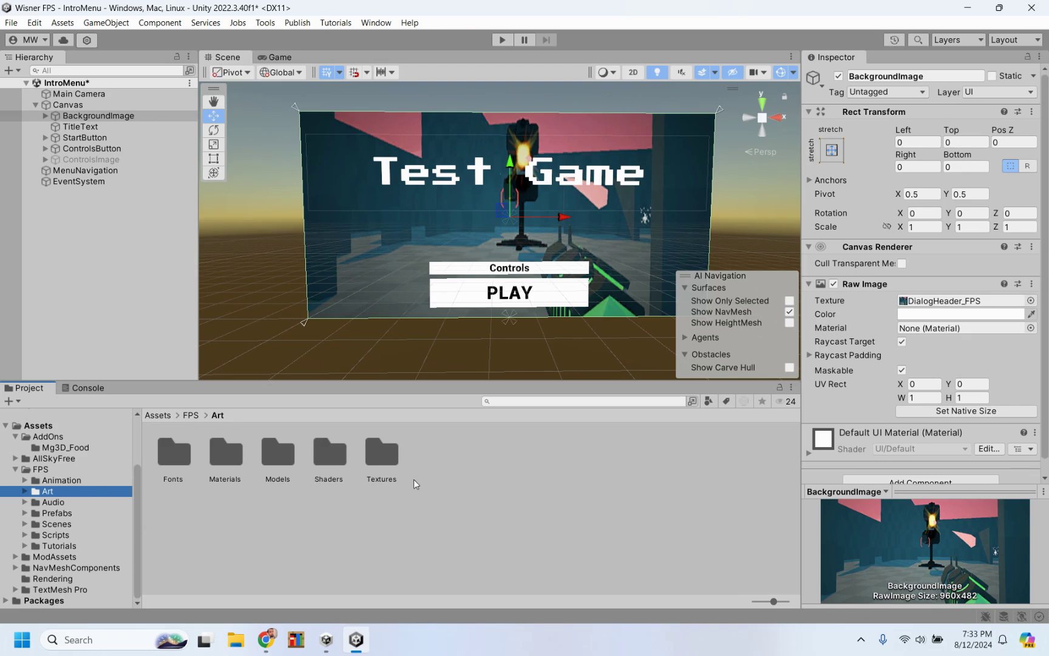
right_click(457, 479)
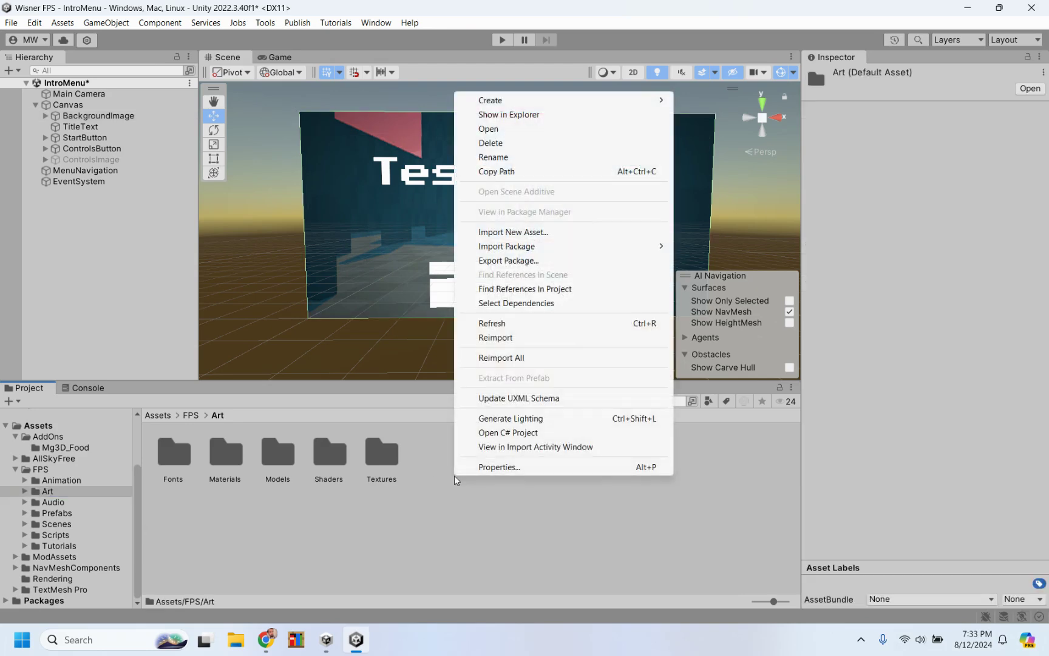
click(537, 231)
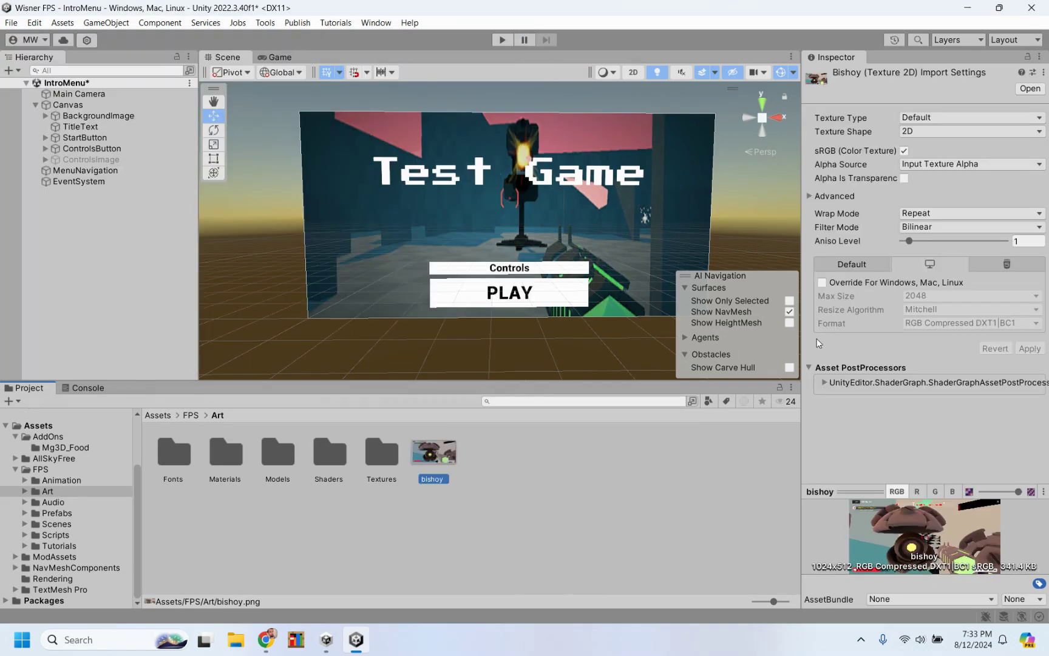
Set the BackgroundImage's Raw Image texture to the gameplay screenshot imported into the Art folder.
click(111, 115)
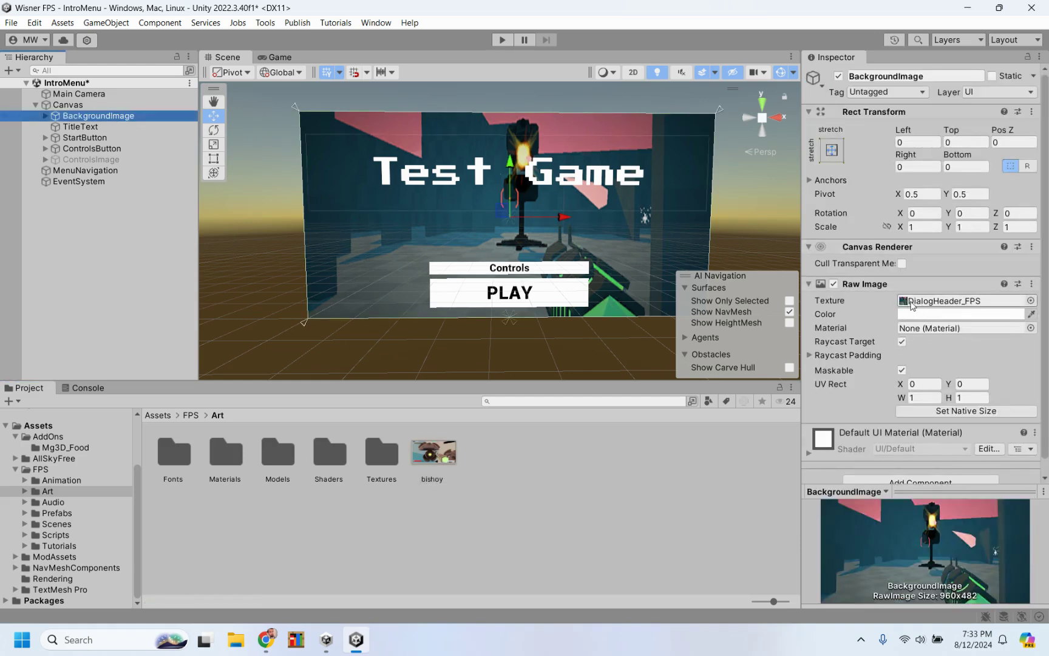
drag(439, 450, 935, 299)
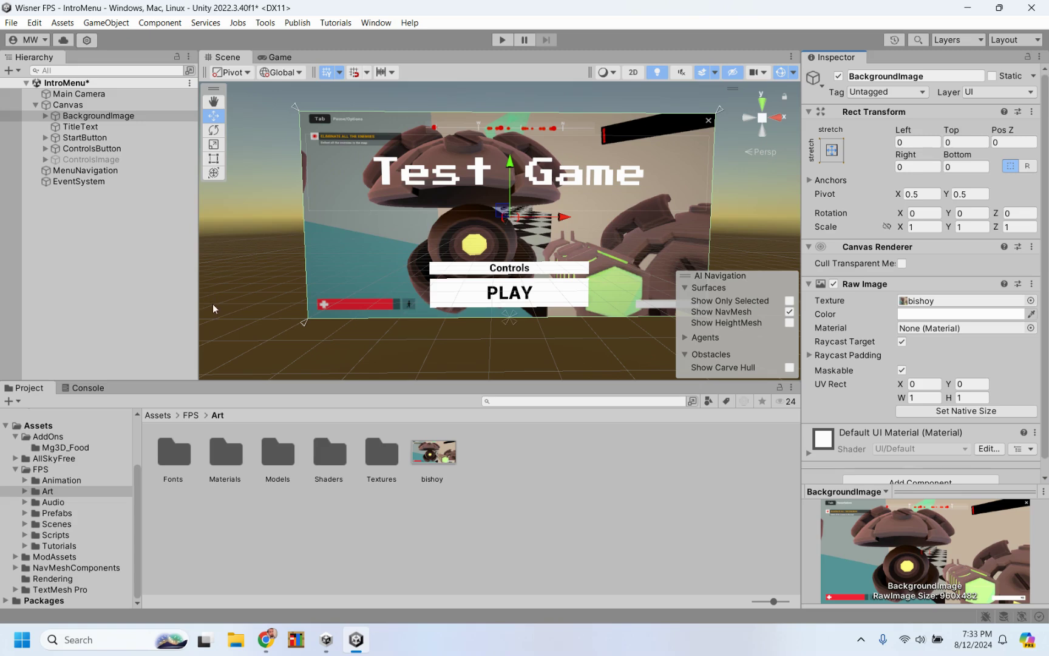
Open WinScene from the FPS Scenes folder, saving the changes made to IntroMenu.
click(52, 524)
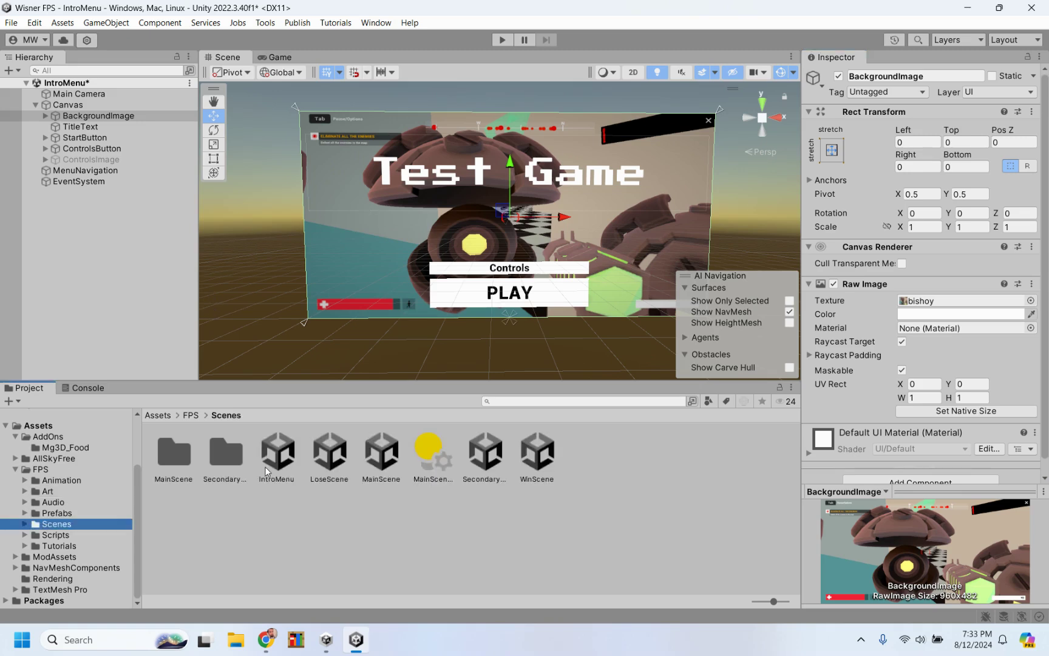
double_click(537, 449)
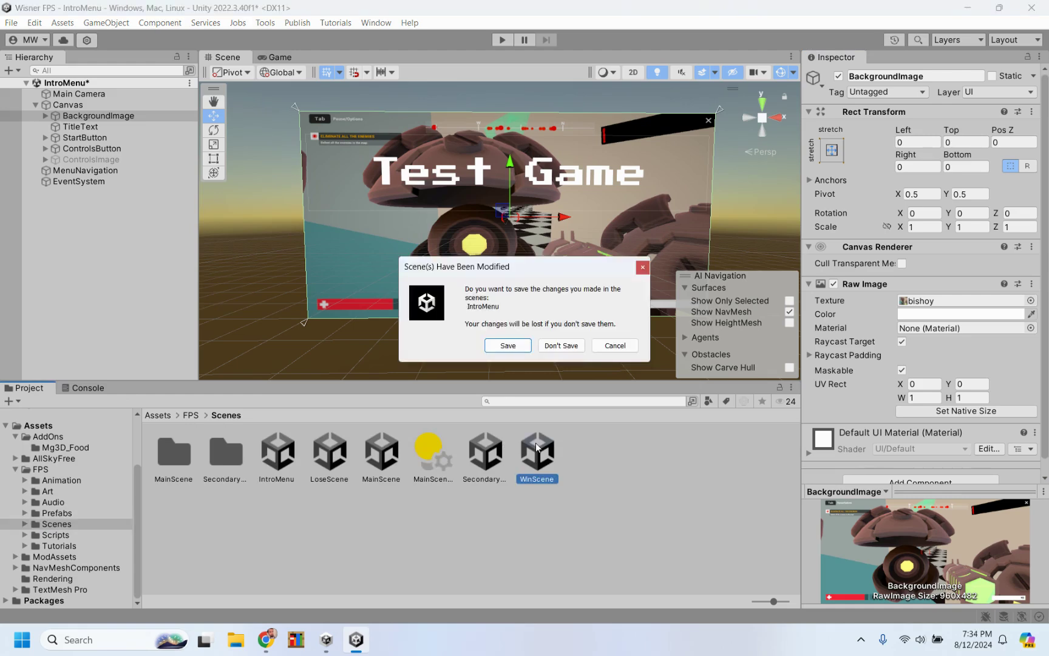
click(523, 345)
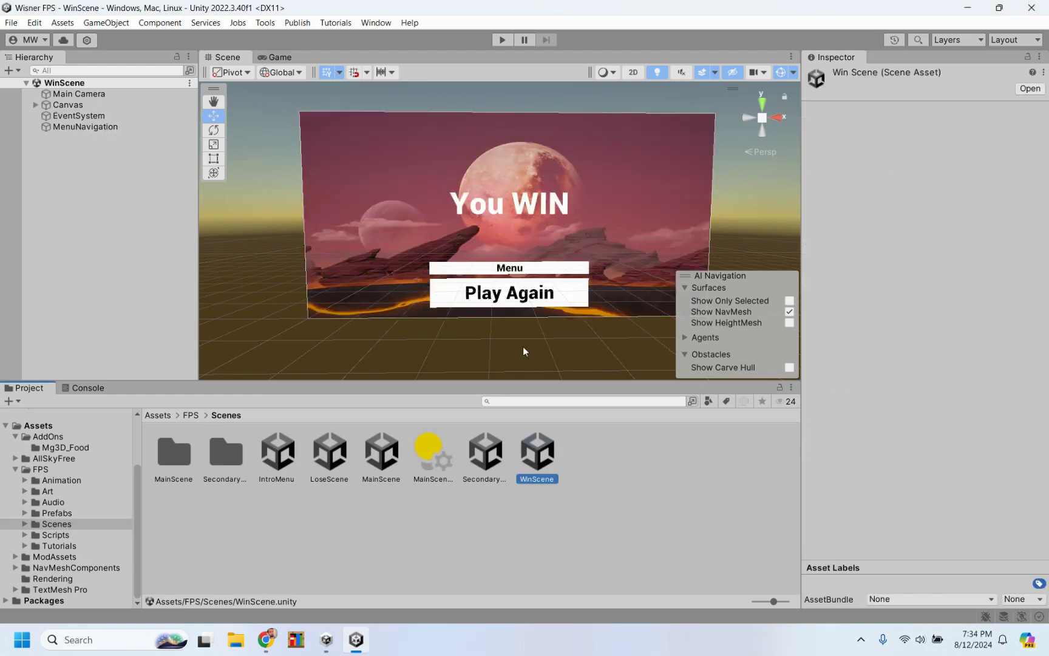
Examine the editable WinScene canvas elements: the title text, the BackgroundImage and the RestartButton's label.
click(36, 104)
click(81, 129)
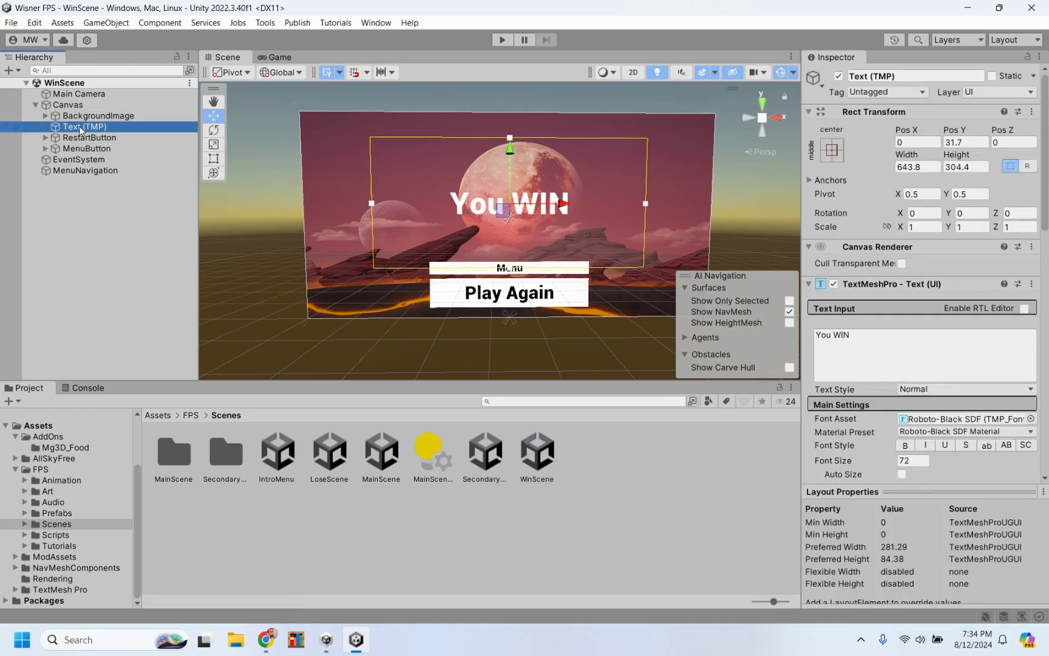
click(88, 117)
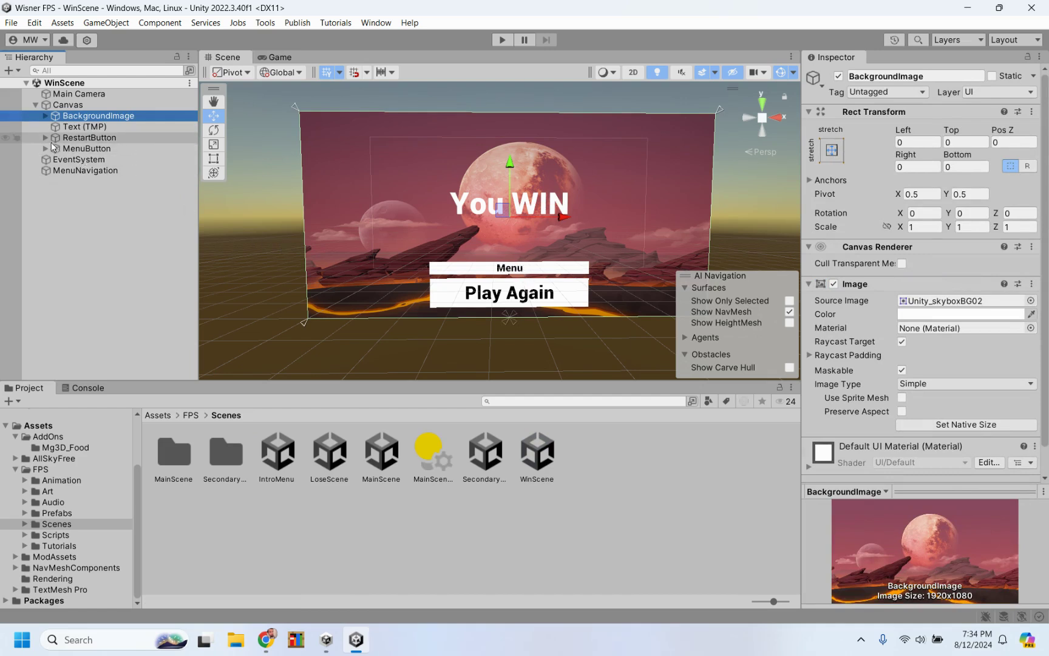
click(46, 138)
click(79, 149)
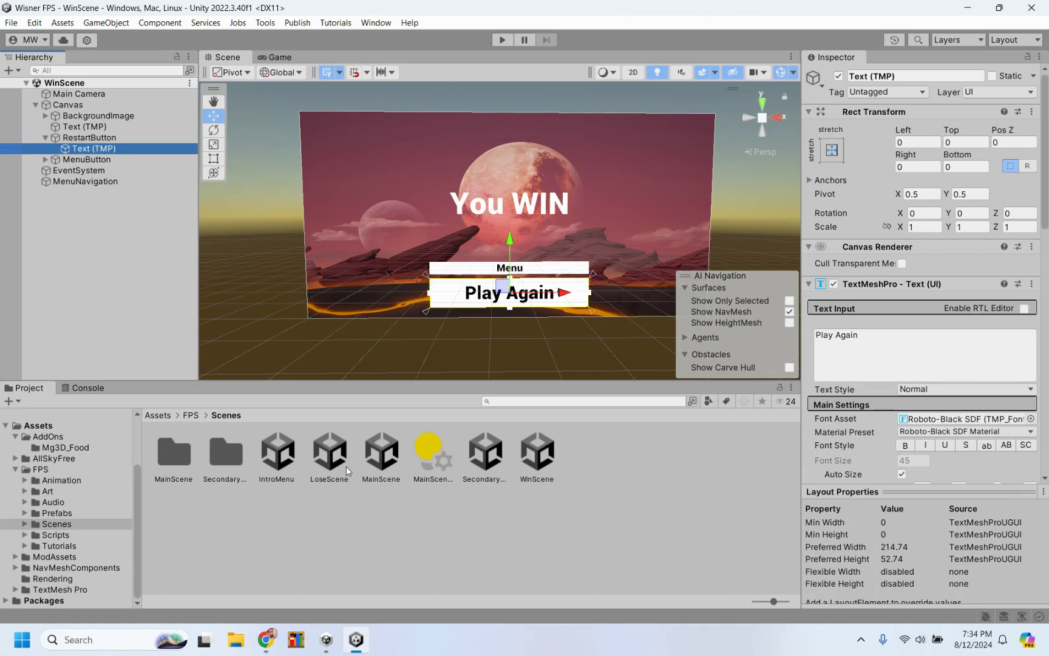
Open LoseScene and change the RestartButton's label text to "Try Again?".
double_click(322, 456)
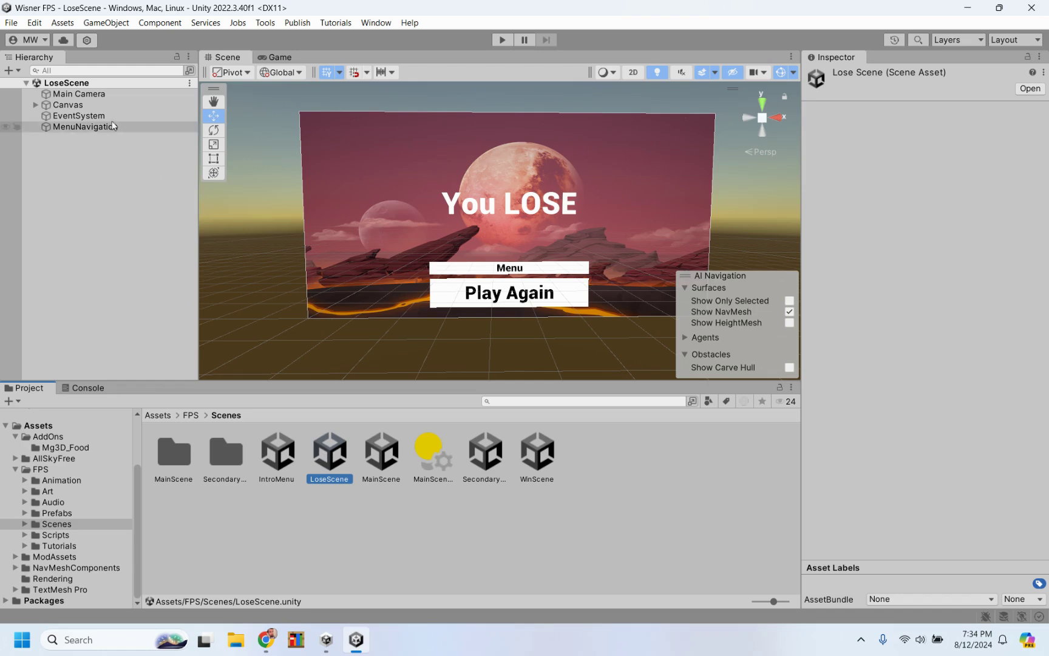
click(35, 105)
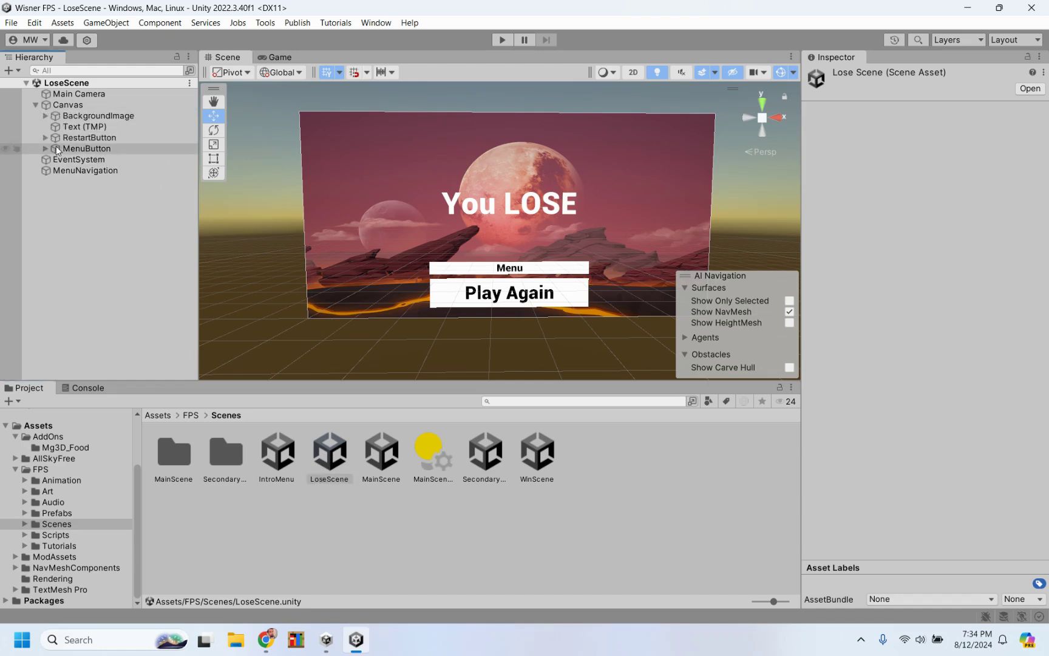
click(85, 137)
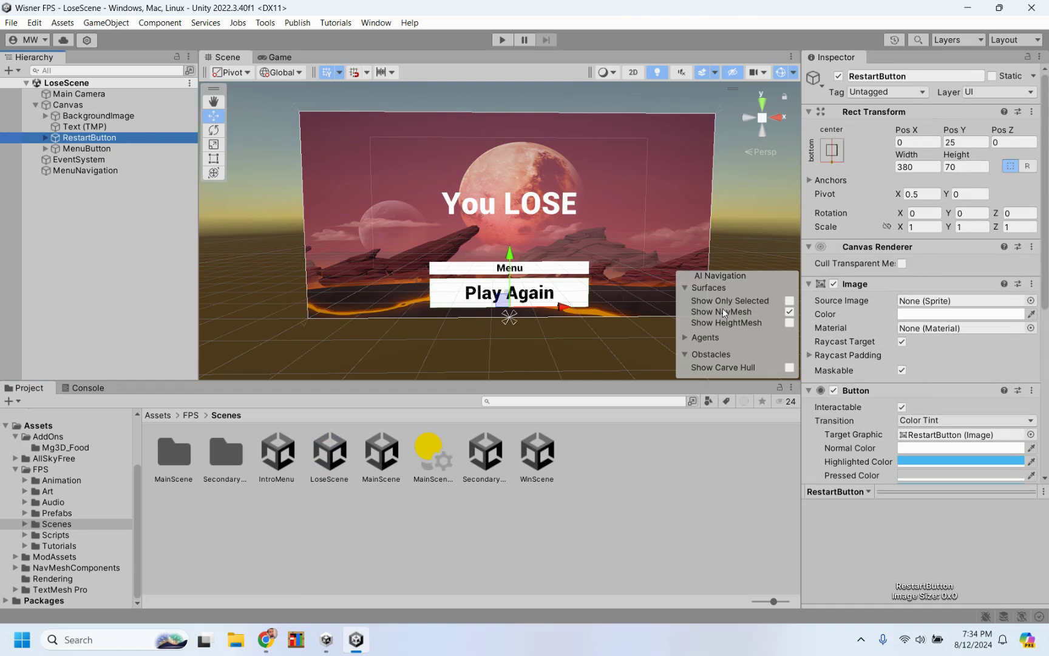
click(45, 138)
click(85, 149)
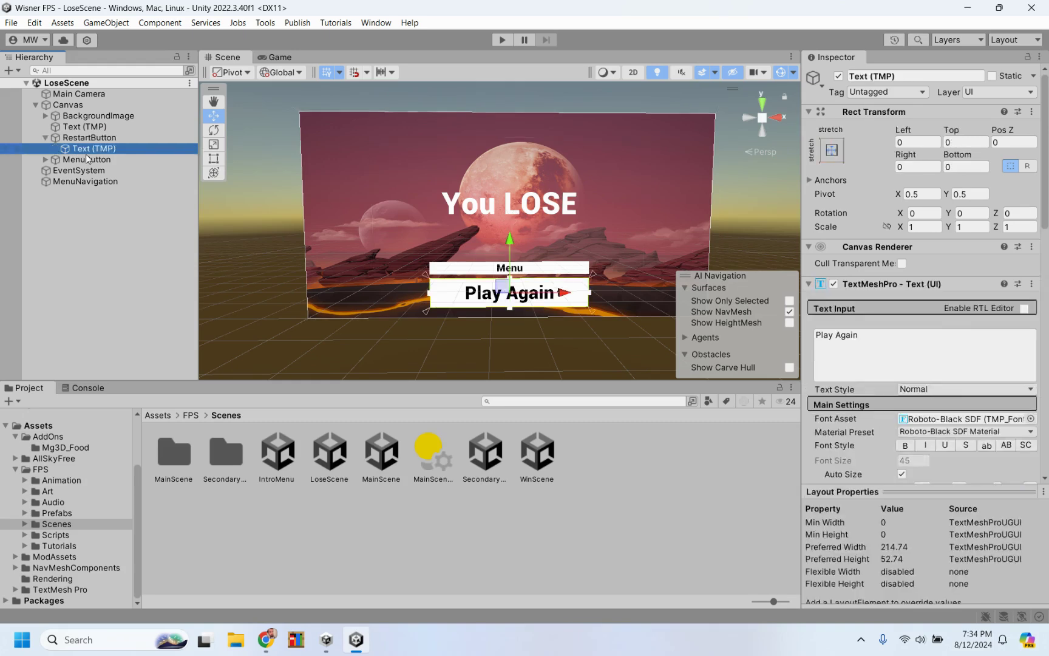
click(866, 337)
key(BackSpace)
key(BackSpace)
key(BackSpace)
key(BackSpace)
key(BackSpace)
key(BackSpace)
key(BackSpace)
key(BackSpace)
key(BackSpace)
key(BackSpace)
text(Try Again?)
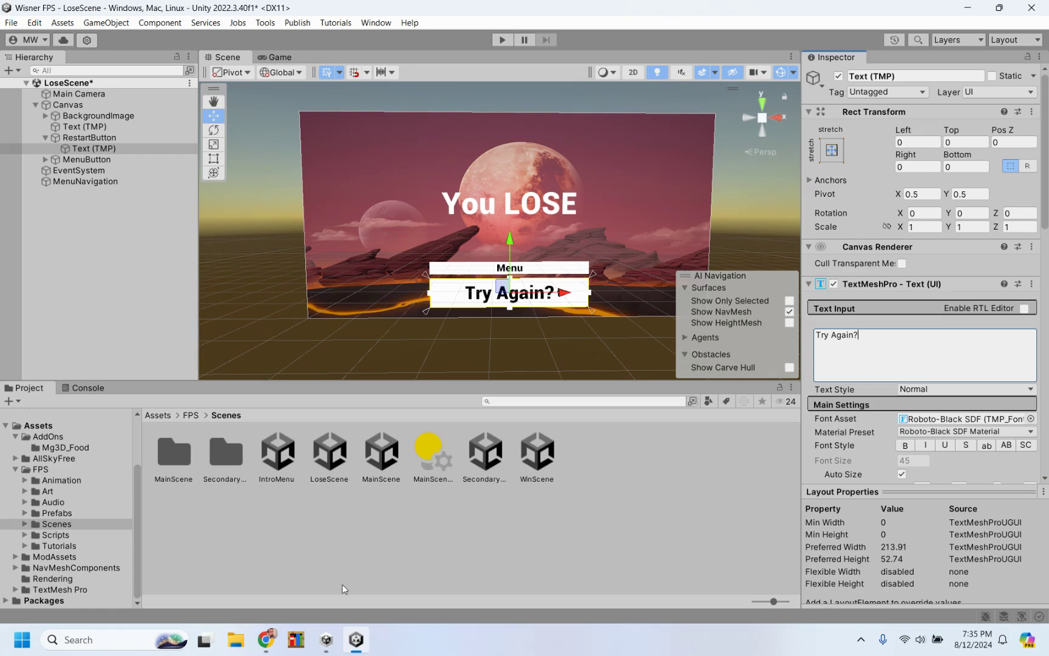
Switch to the Chrome window showing the Unity Asset Store skybox results.
click(266, 639)
click(241, 593)
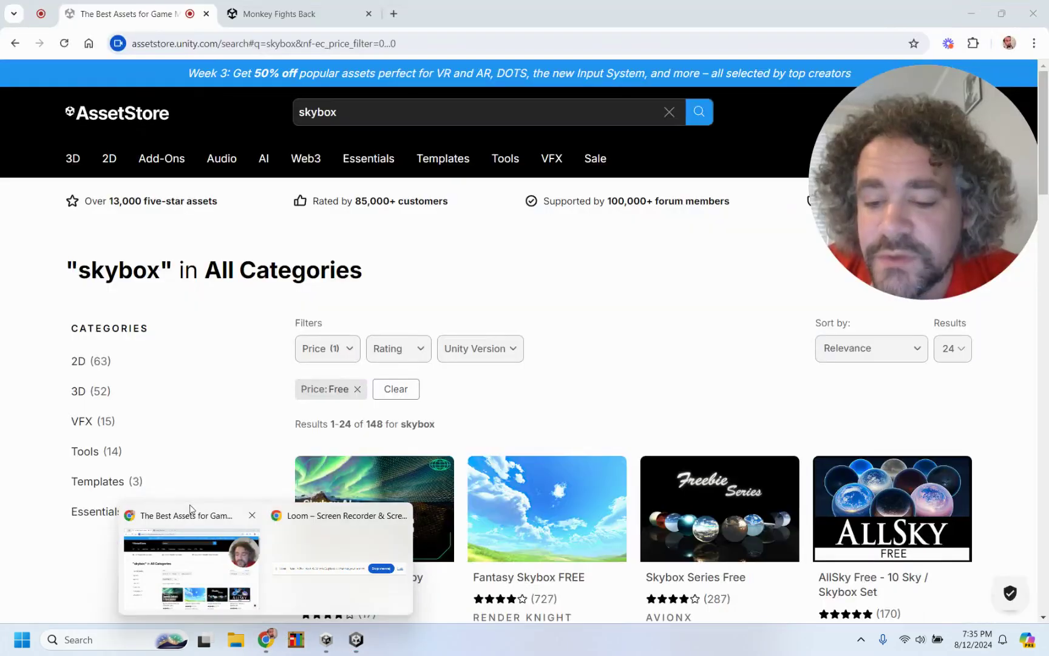